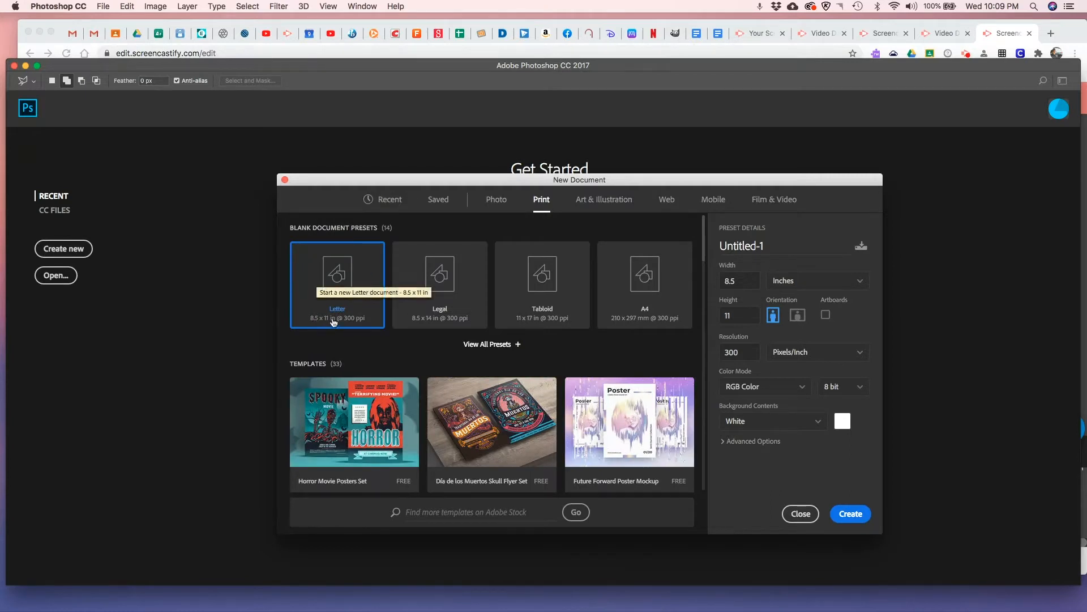
# Create a portrait Letter document, 8.5 x 11 inches at 300 pixels/inch, with a custom white background color
pyautogui.click(843, 423)
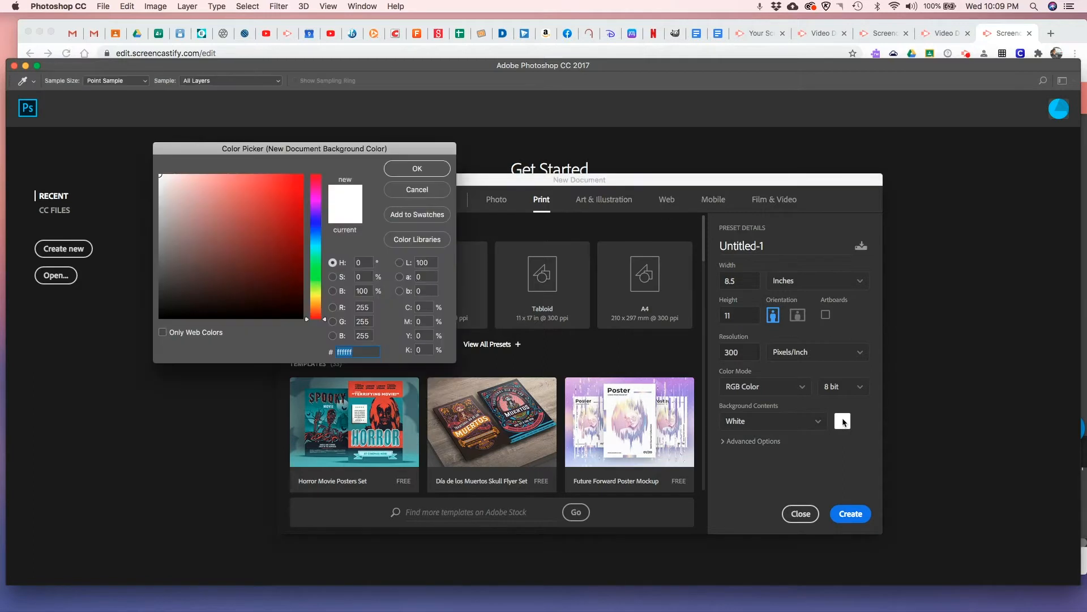
pyautogui.click(435, 171)
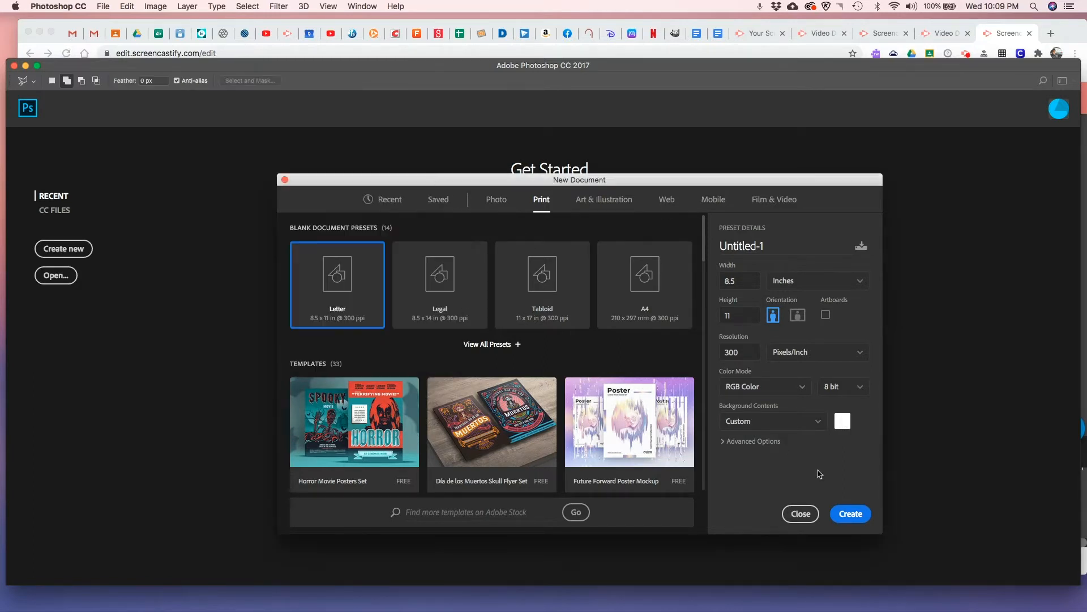
pyautogui.click(846, 424)
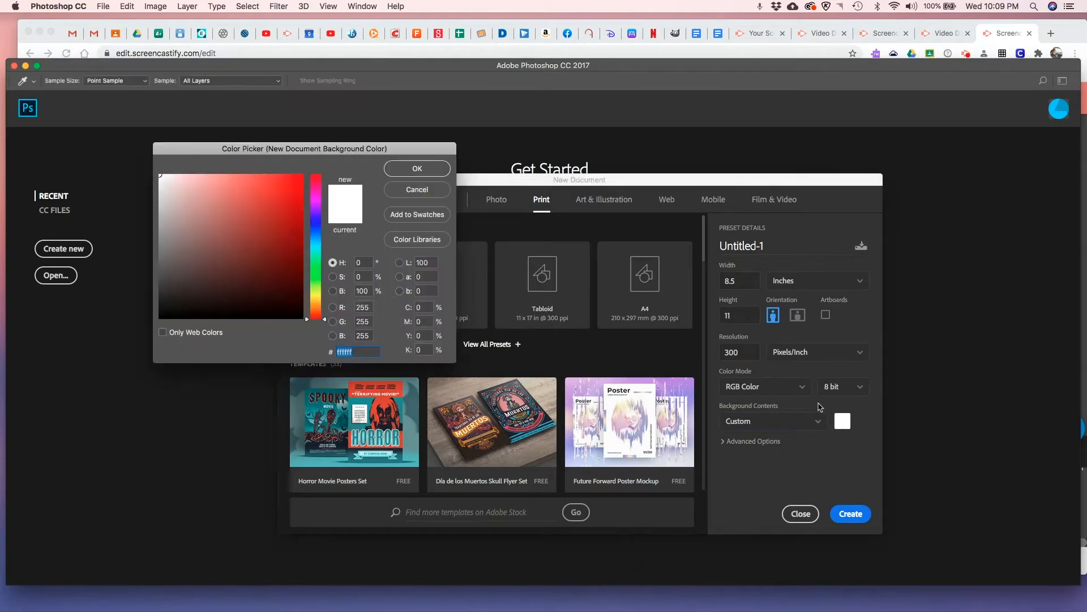
pyautogui.click(401, 169)
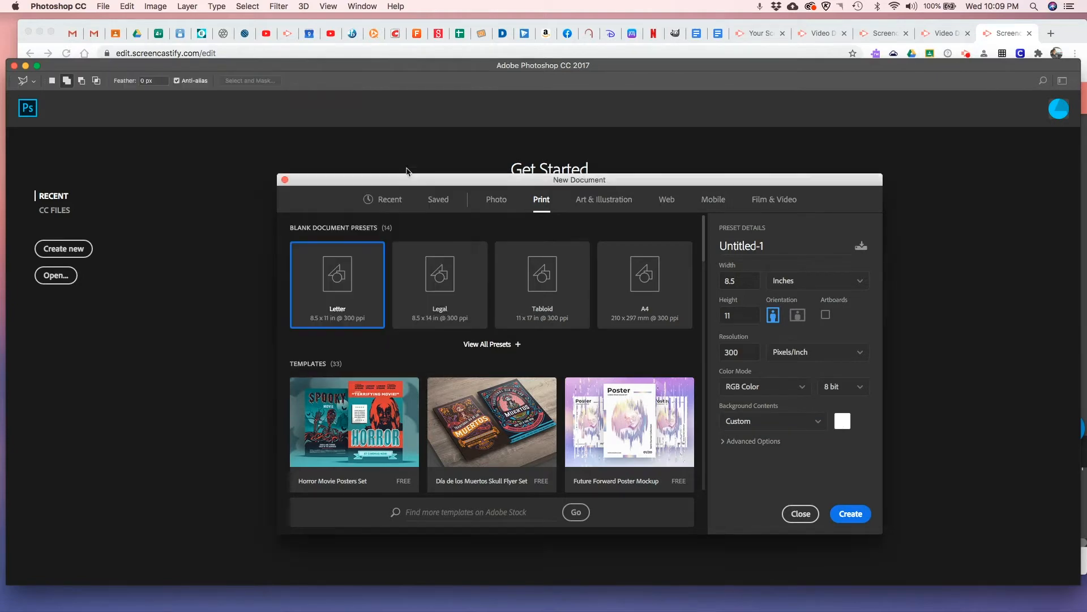
pyautogui.click(843, 515)
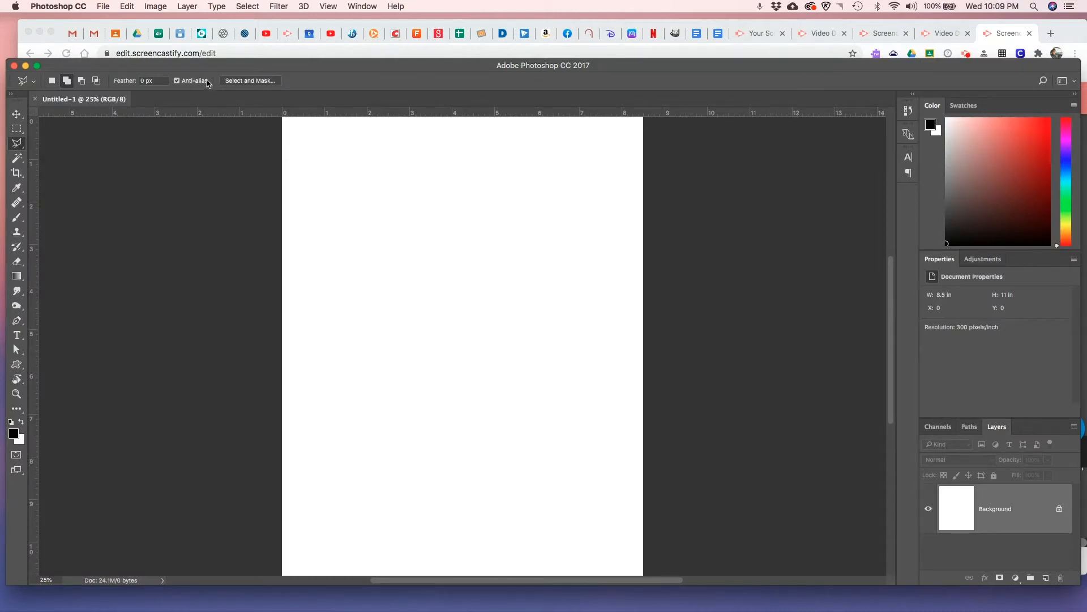
# Switch to Google Drive to check the options for Jabaz Cartoon Painting.jpg in the Art Packet-IDD-I folder, and return to Photoshop
pyautogui.click(137, 40)
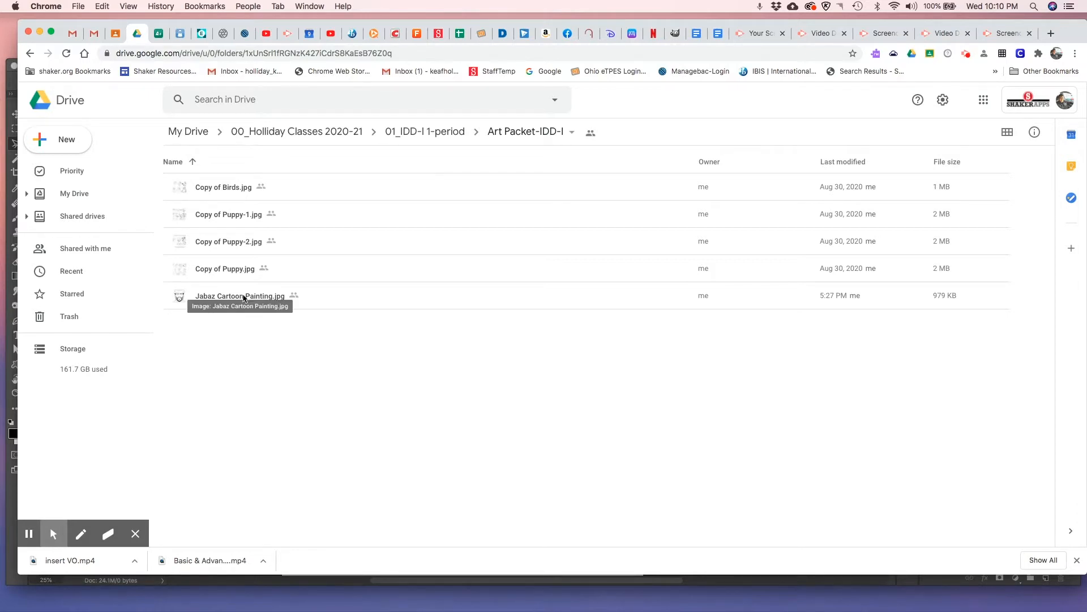
pyautogui.rightClick(244, 298)
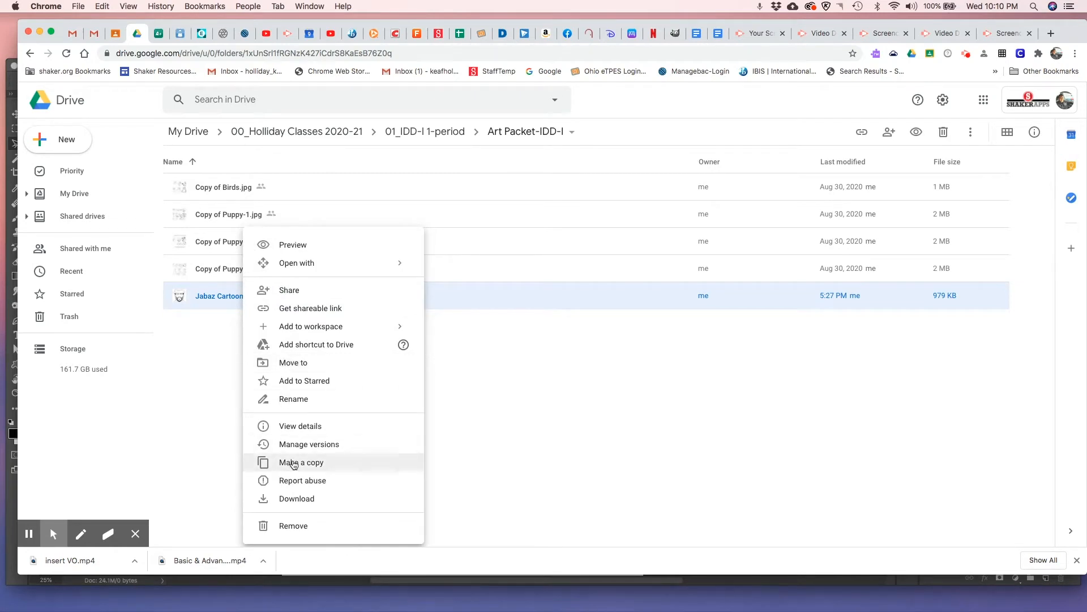
pyautogui.click(203, 324)
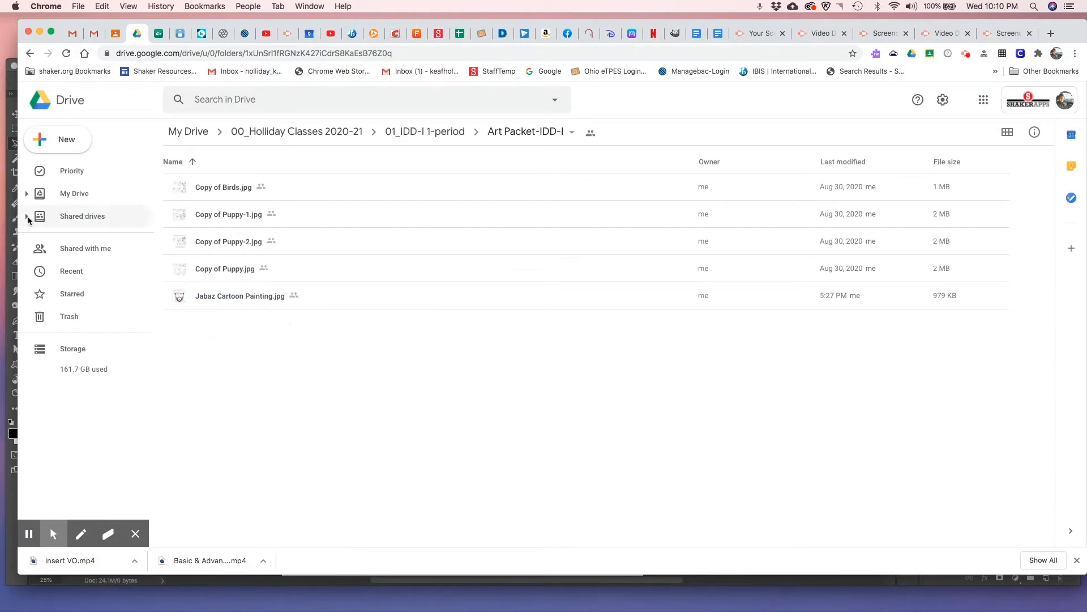
pyautogui.click(11, 236)
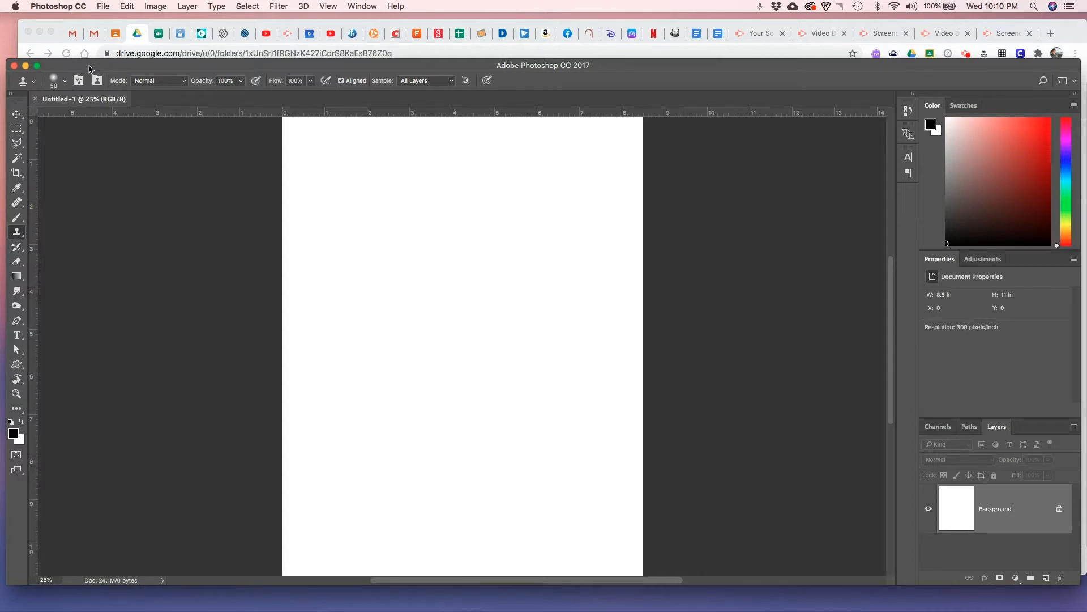
# Place the file Jabaz Cartoon Painting.jpg as an embedded image in the blank document
pyautogui.click(104, 7)
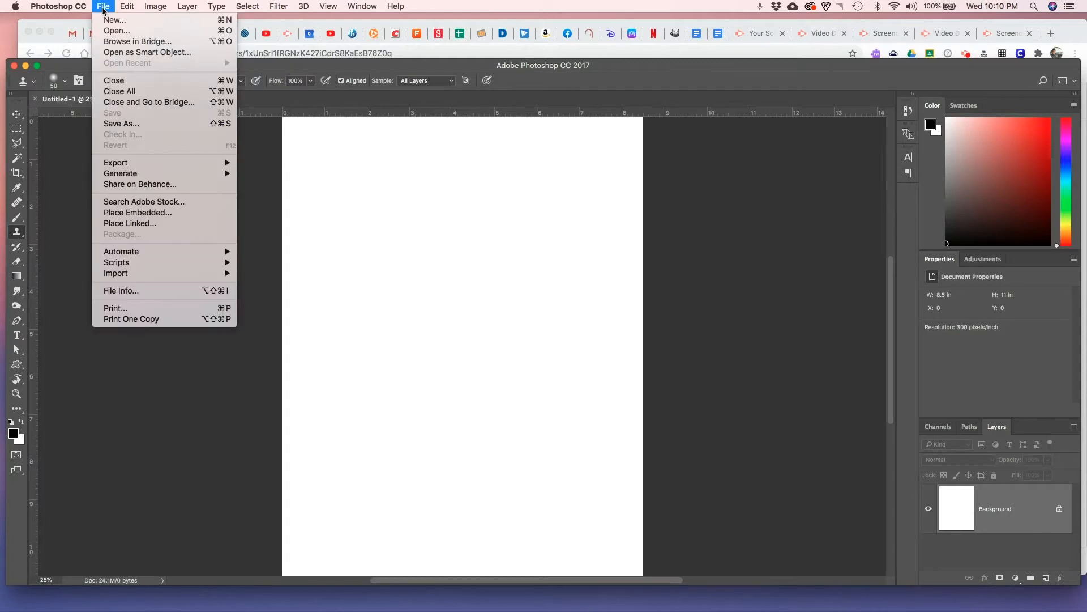
pyautogui.click(164, 213)
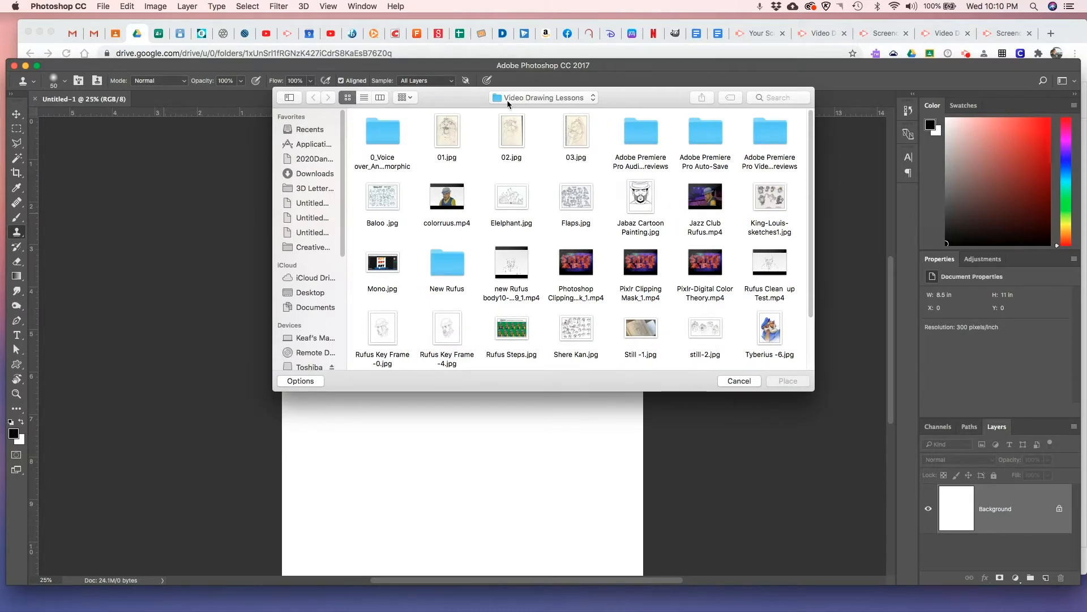
pyautogui.click(642, 208)
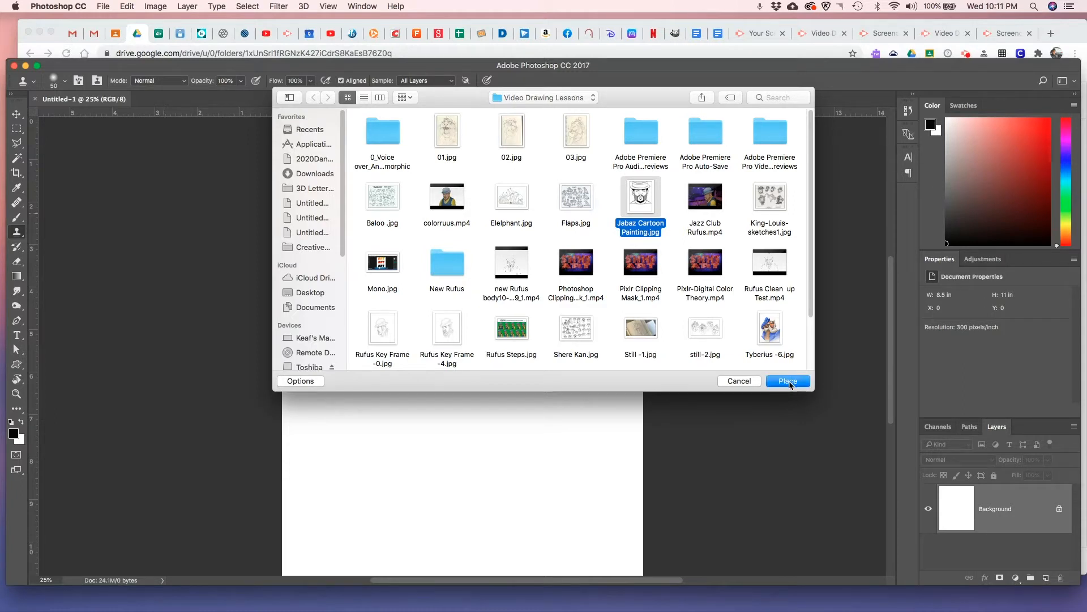
pyautogui.click(789, 381)
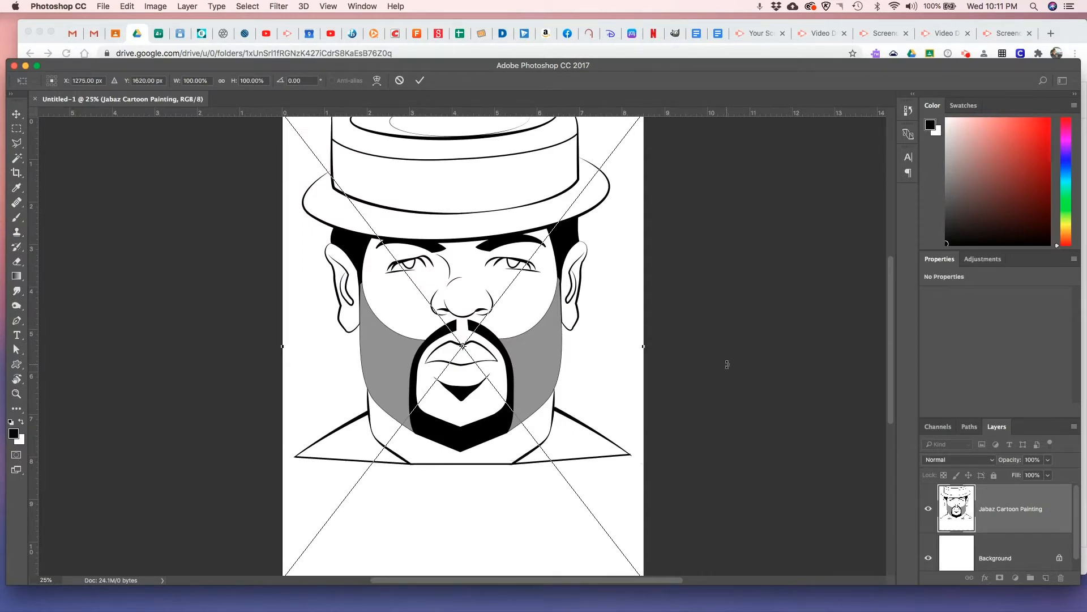
# Nudge the placed drawing down to Y 1649 px so it lines up with the page, and commit the placement
pyautogui.press('super+0')
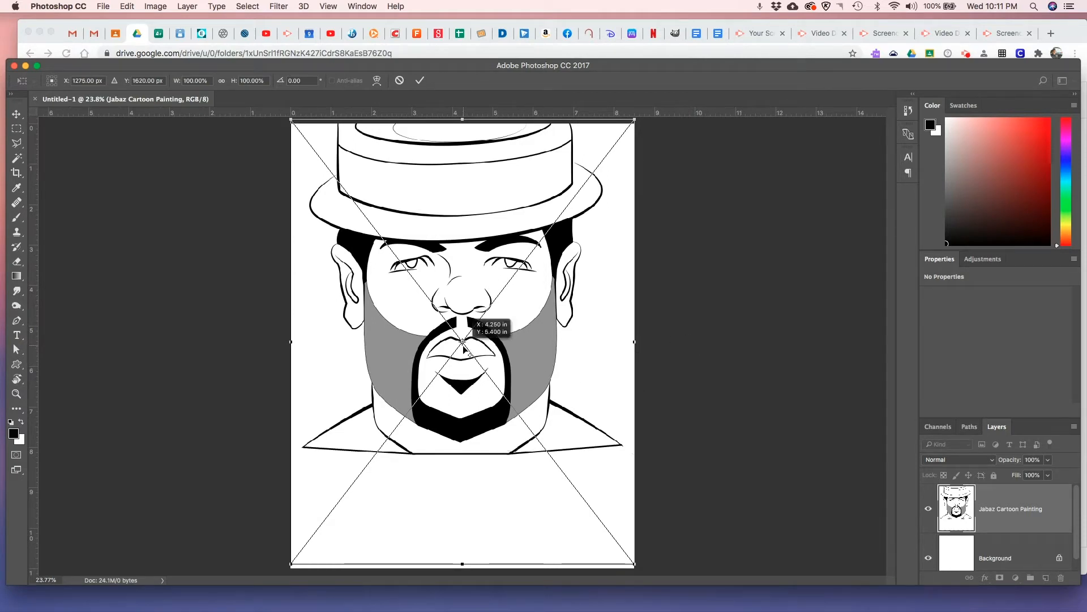
pyautogui.press('Down')
pyautogui.press('Down')
pyautogui.press('Down')
pyautogui.press('Down')
pyautogui.press('Down')
pyautogui.press('Down')
pyautogui.press('Down')
pyautogui.press('Down')
pyautogui.press('Down')
pyautogui.press('Down')
pyautogui.press('Down')
pyautogui.press('Down')
pyautogui.press('Down')
pyautogui.press('Down')
pyautogui.press('Down')
pyautogui.press('Down')
pyautogui.press('Down')
pyautogui.press('Down')
pyautogui.press('Down')
pyautogui.press('Down')
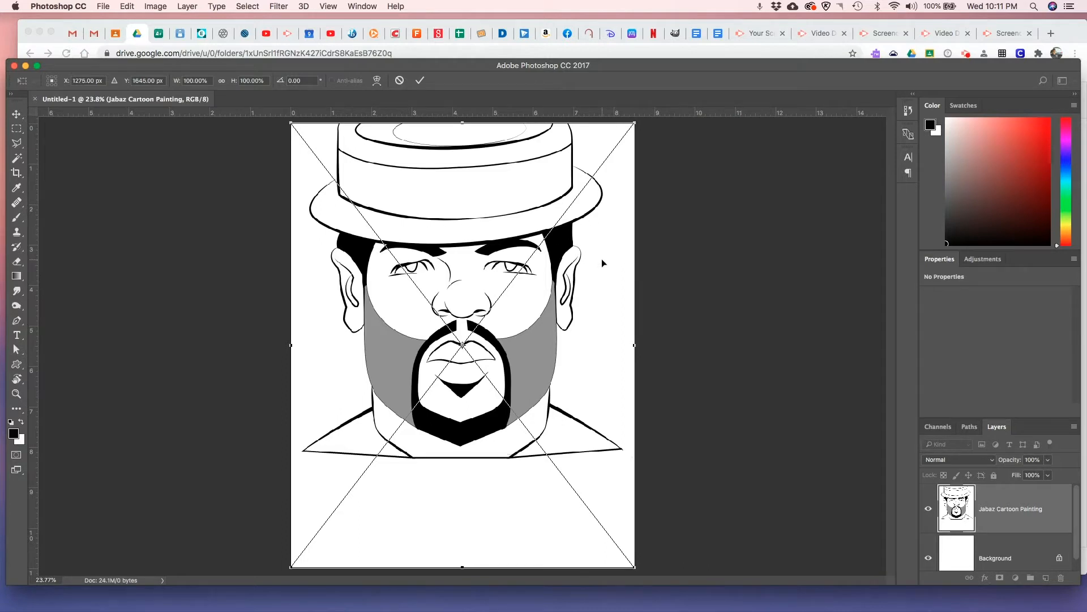
pyautogui.press('Down')
pyautogui.press('Down')
pyautogui.press('Down')
pyautogui.press('Down')
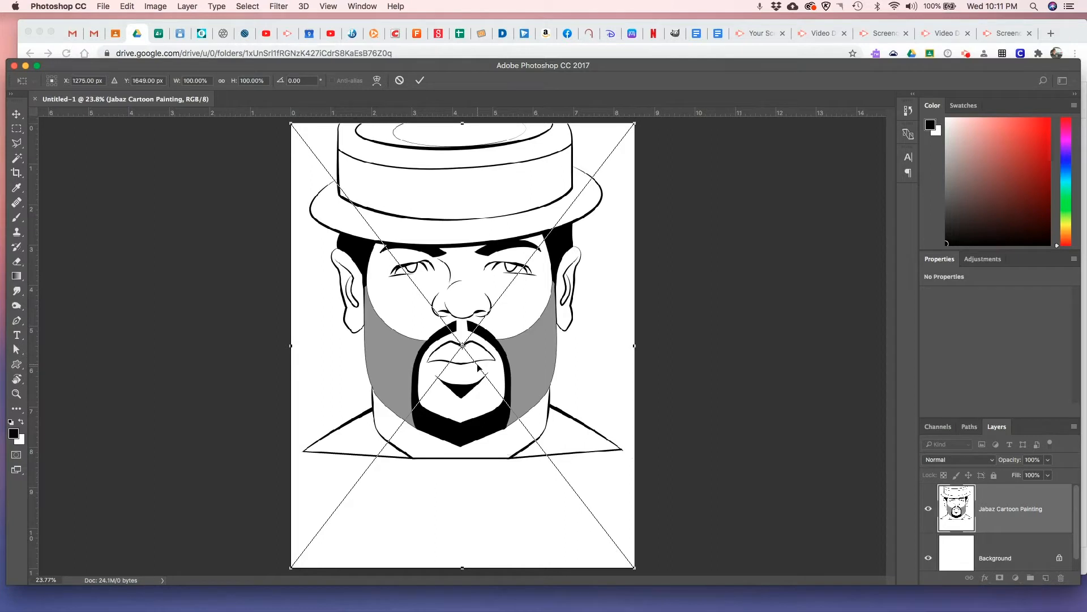
pyautogui.press('Return')
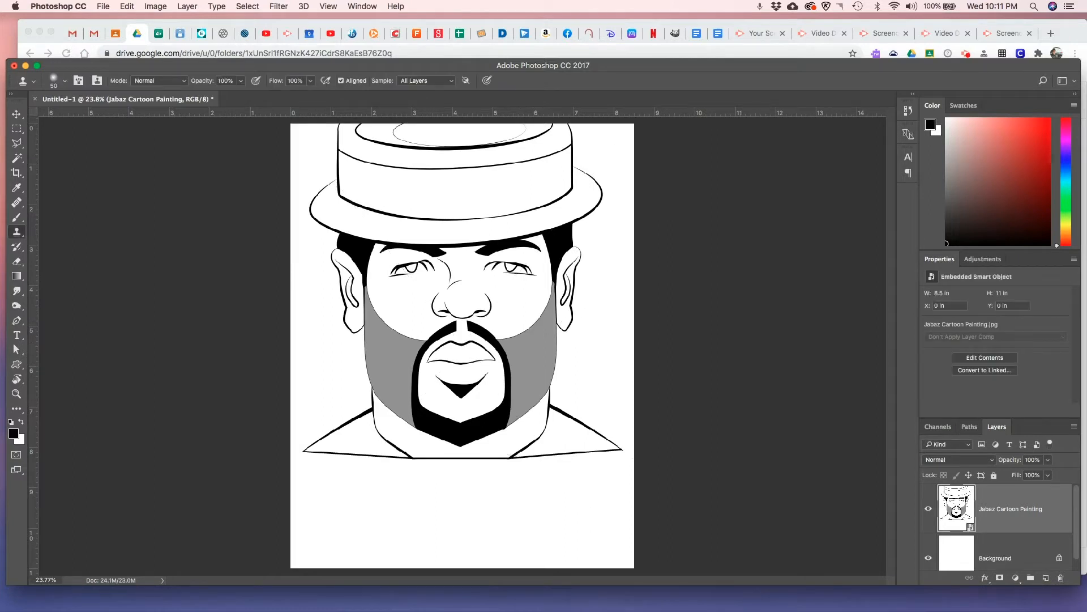
# Float the Layers panel beside the canvas and rasterize the Jabaz Cartoon Painting layer
pyautogui.moveTo(997, 427); pyautogui.dragTo(787, 227)
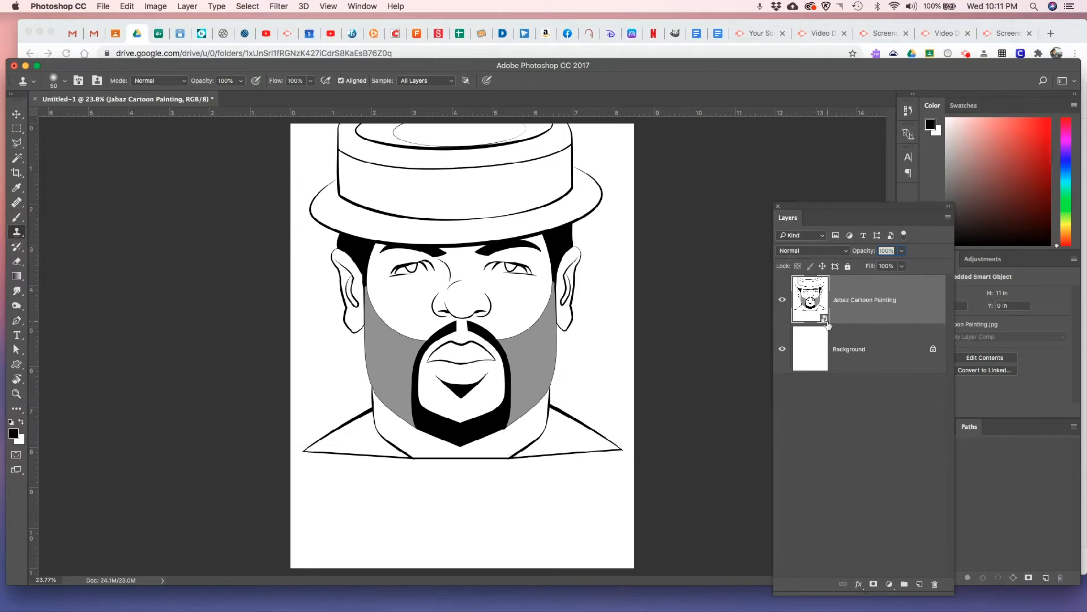
pyautogui.rightClick(862, 303)
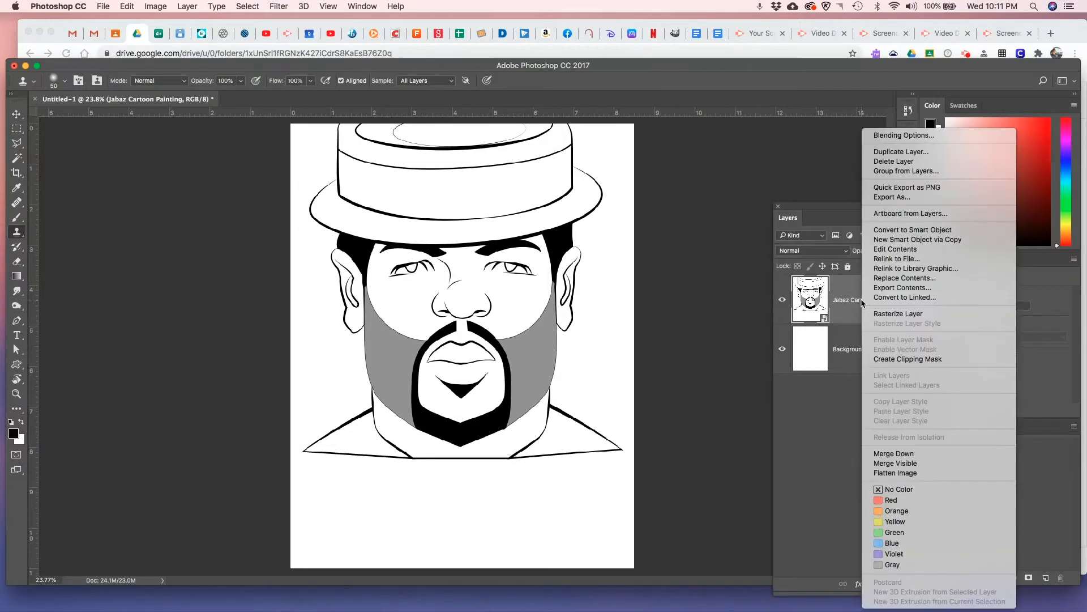
pyautogui.click(906, 315)
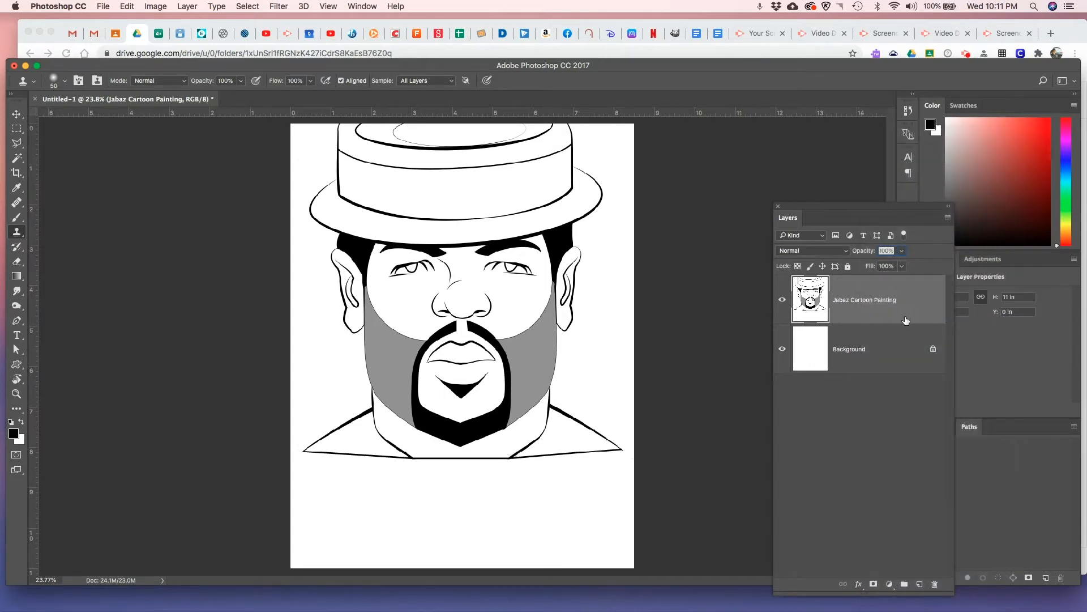
pyautogui.rightClick(875, 300)
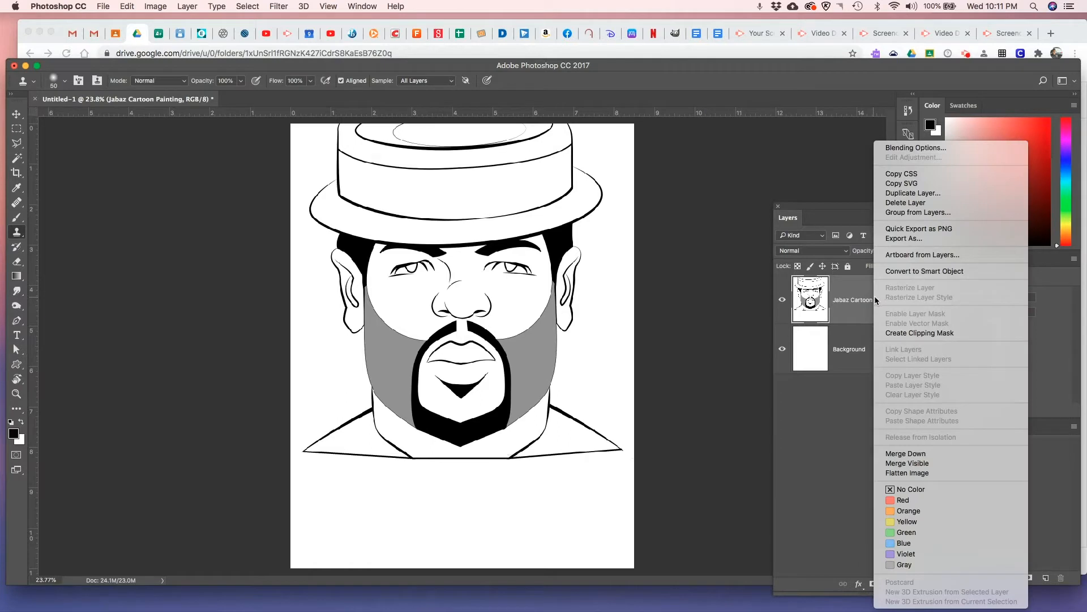
pyautogui.click(867, 300)
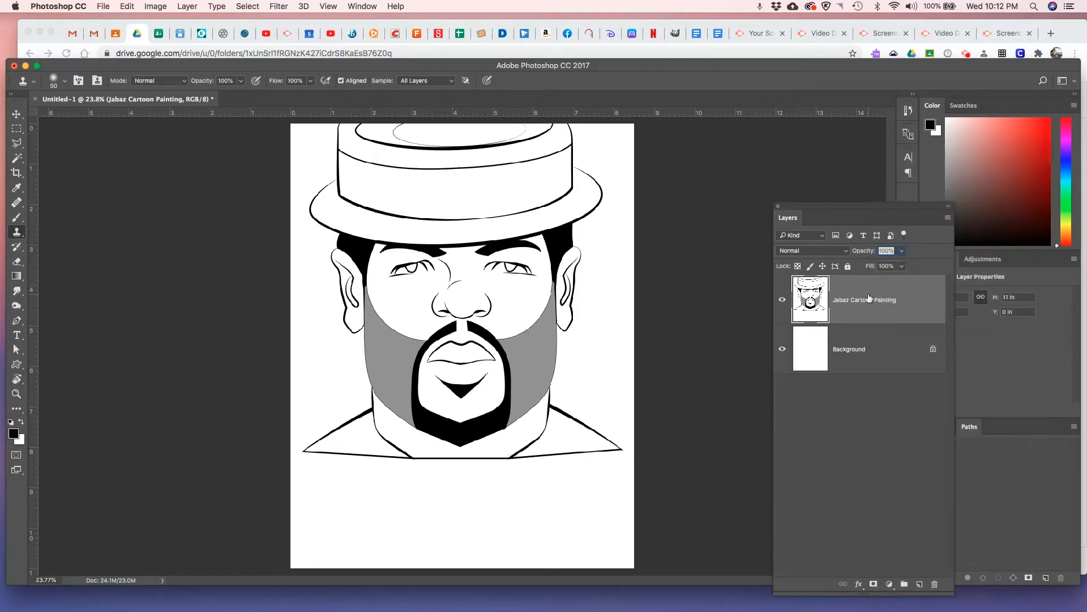
# Set the Jabaz Cartoon Painting layer's blend mode to Multiply and lock the whole layer
pyautogui.click(848, 255)
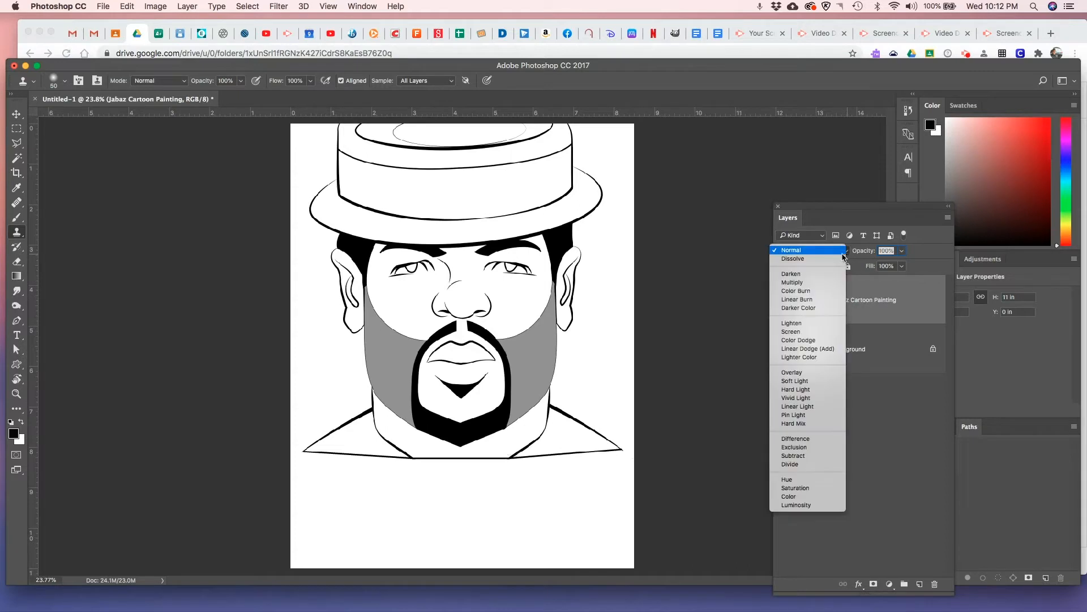
pyautogui.click(821, 287)
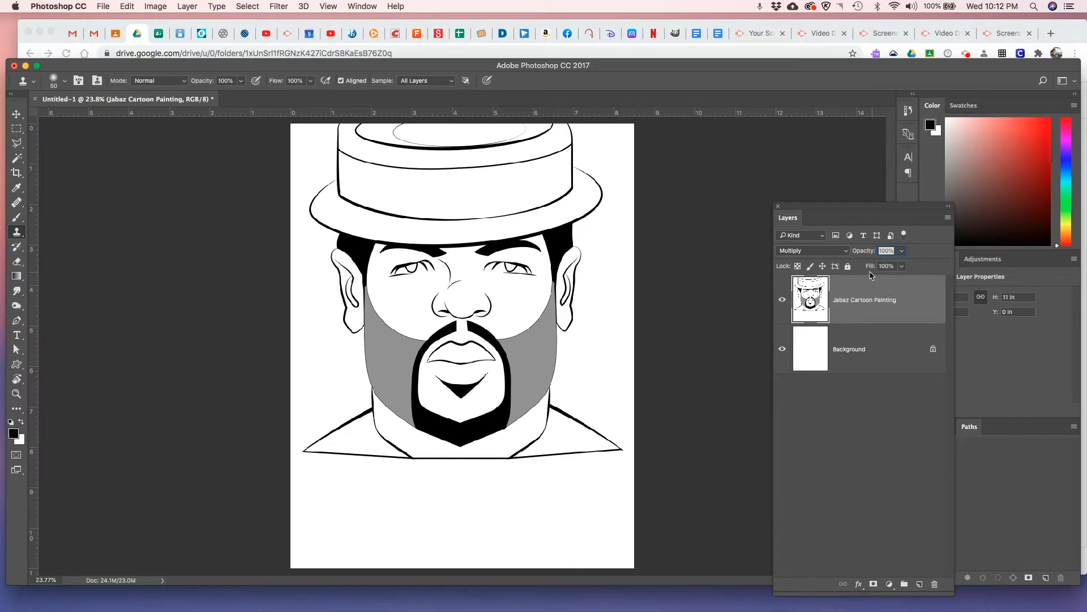
pyautogui.click(848, 268)
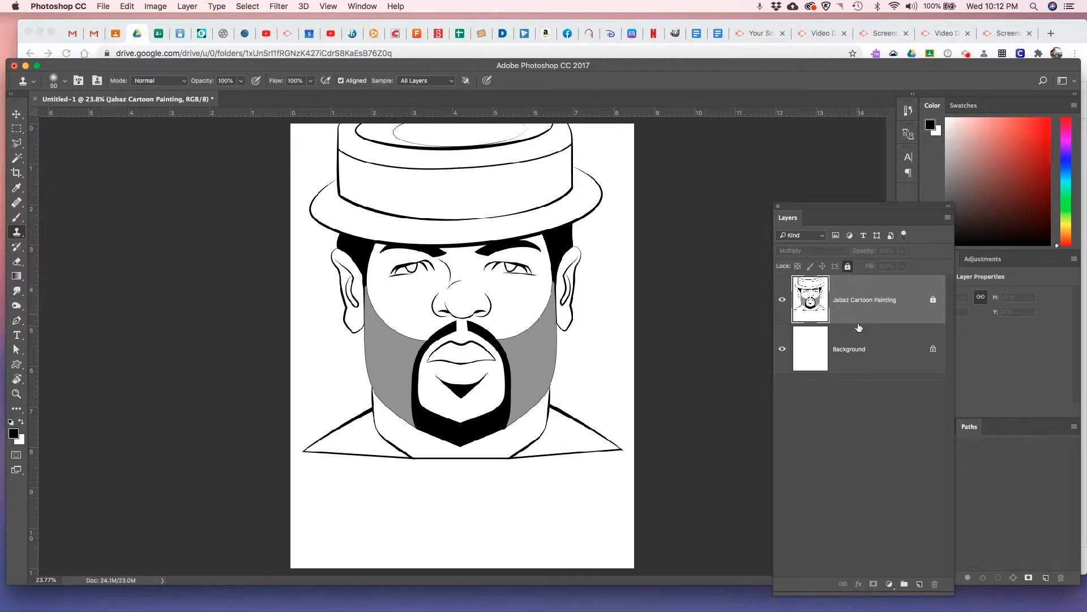
# Add a new layer between the line art and the Background, and name it shirt
pyautogui.moveTo(865, 210); pyautogui.dragTo(819, 103)
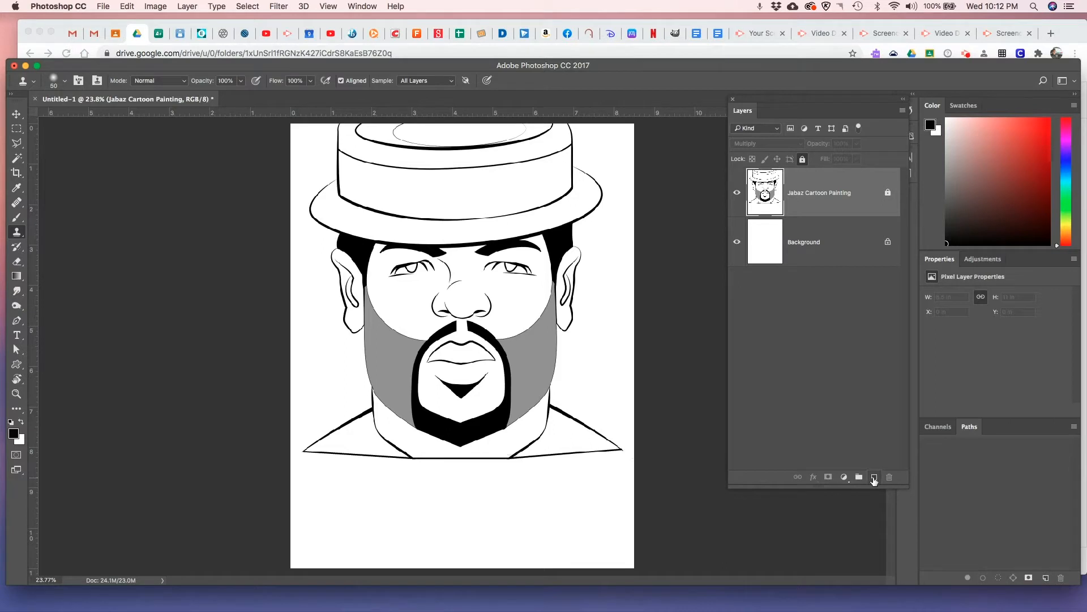
pyautogui.click(874, 477)
pyautogui.moveTo(827, 206); pyautogui.dragTo(829, 263)
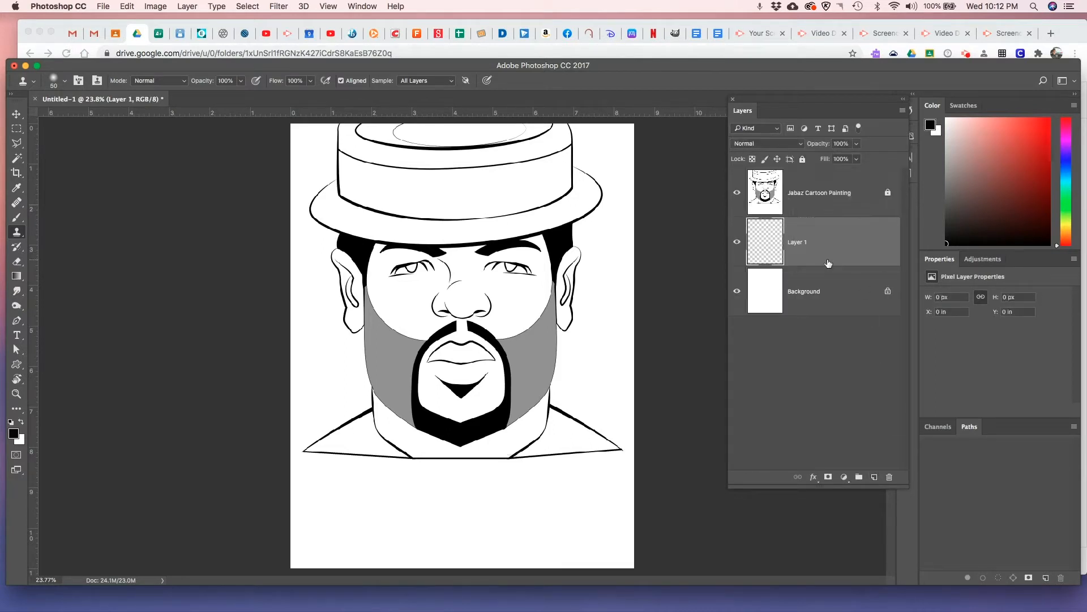
pyautogui.doubleClick(797, 244)
pyautogui.write('shirt')
pyautogui.press('Return')
# Select both white shirt areas beside the neck with the Magic Wand tool
pyautogui.click(19, 161)
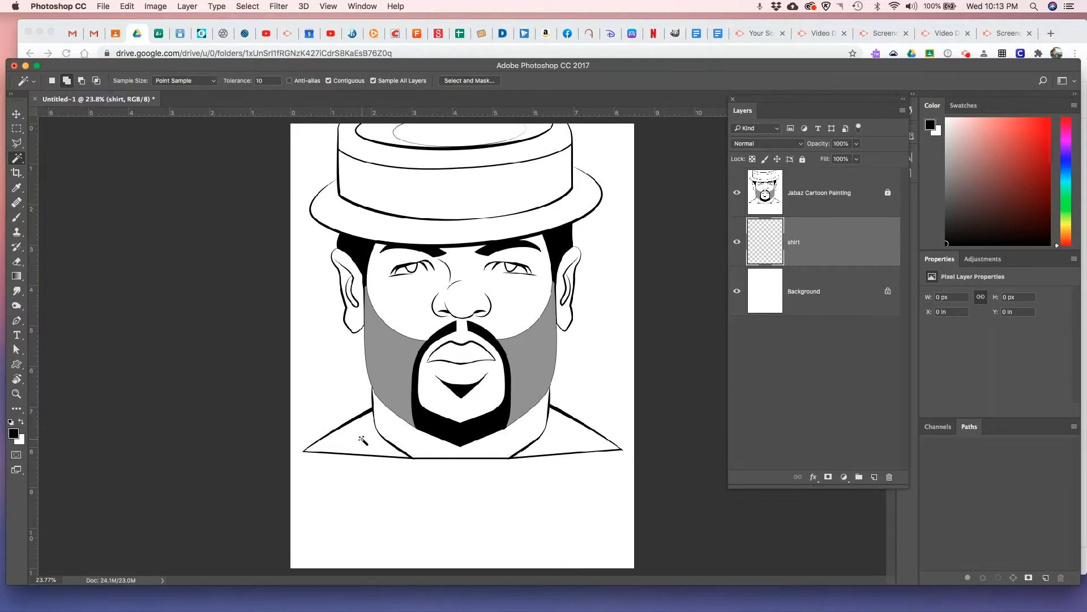
pyautogui.click(361, 438)
pyautogui.click(561, 445)
# Choose a medium blue foreground color, fill the selected shirt areas with it on the shirt layer, and deselect
pyautogui.click(14, 436)
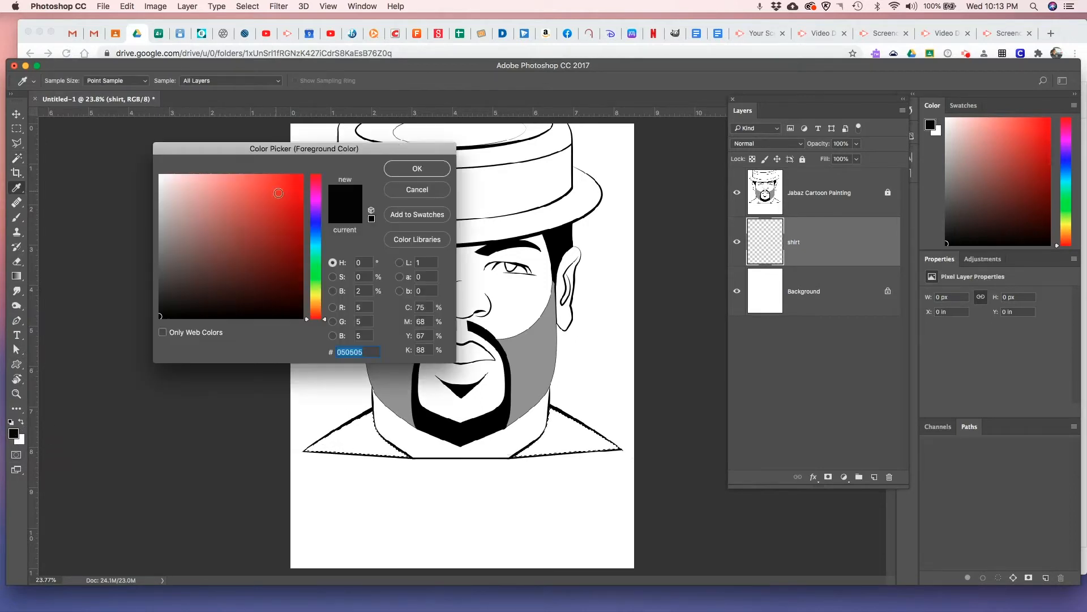
pyautogui.click(317, 232)
pyautogui.moveTo(251, 207); pyautogui.dragTo(264, 202)
pyautogui.click(424, 168)
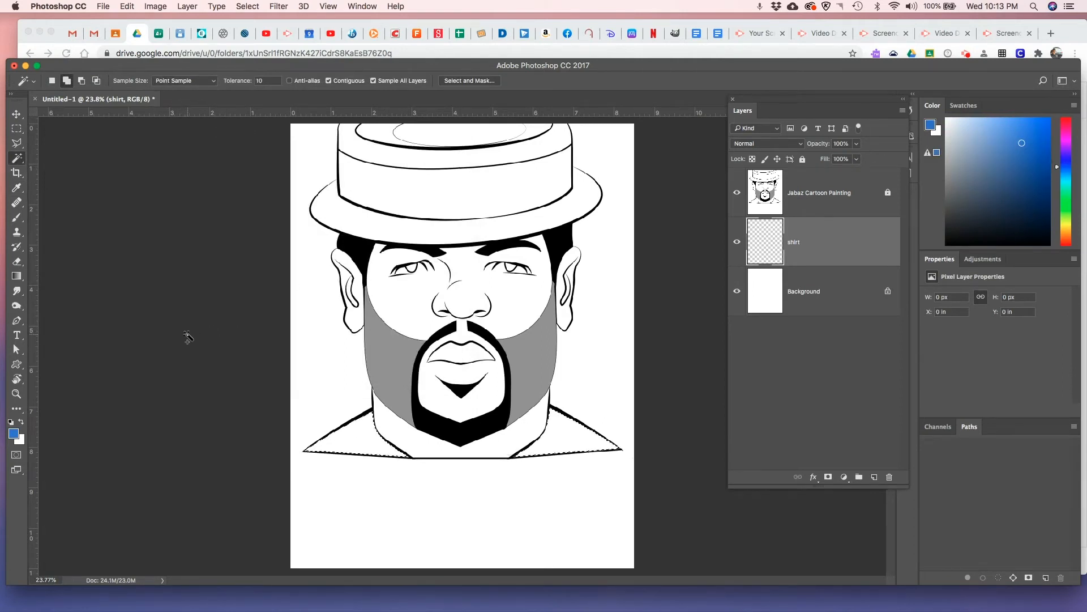
pyautogui.press('super+BackSpace')
pyautogui.hotkey('alt', 'BackSpace')
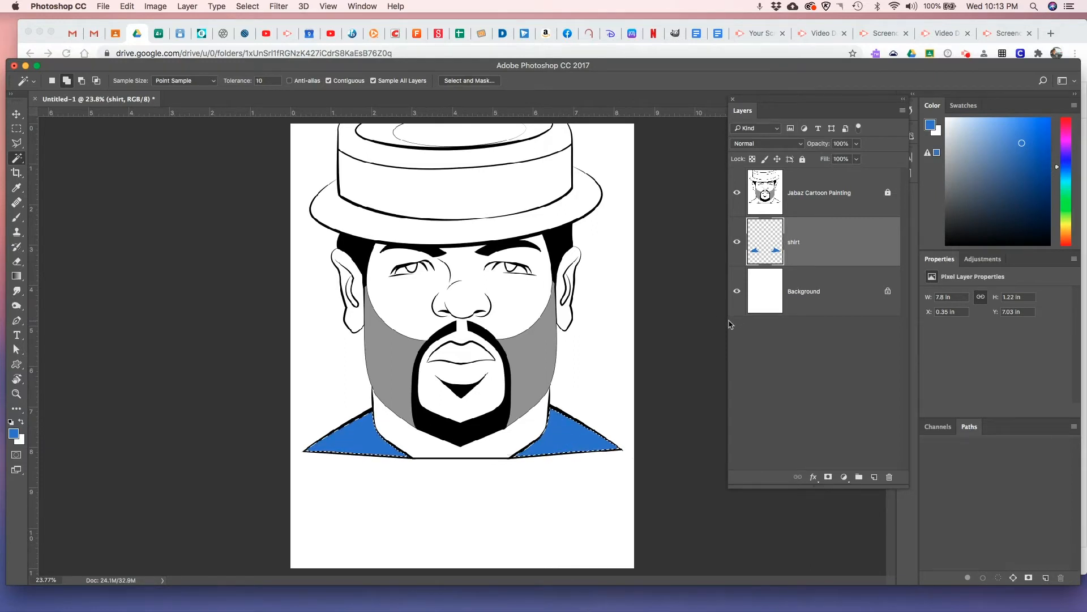
pyautogui.press('super+d')
# Unlock the Jabaz Cartoon Painting layer and set its blend mode to Normal
pyautogui.click(827, 194)
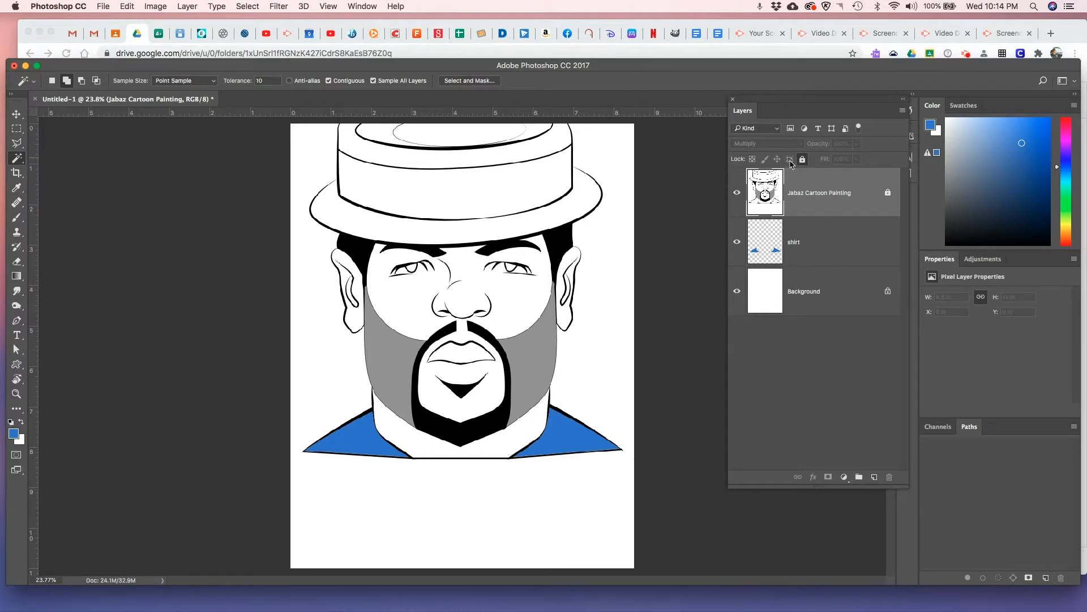
pyautogui.click(887, 192)
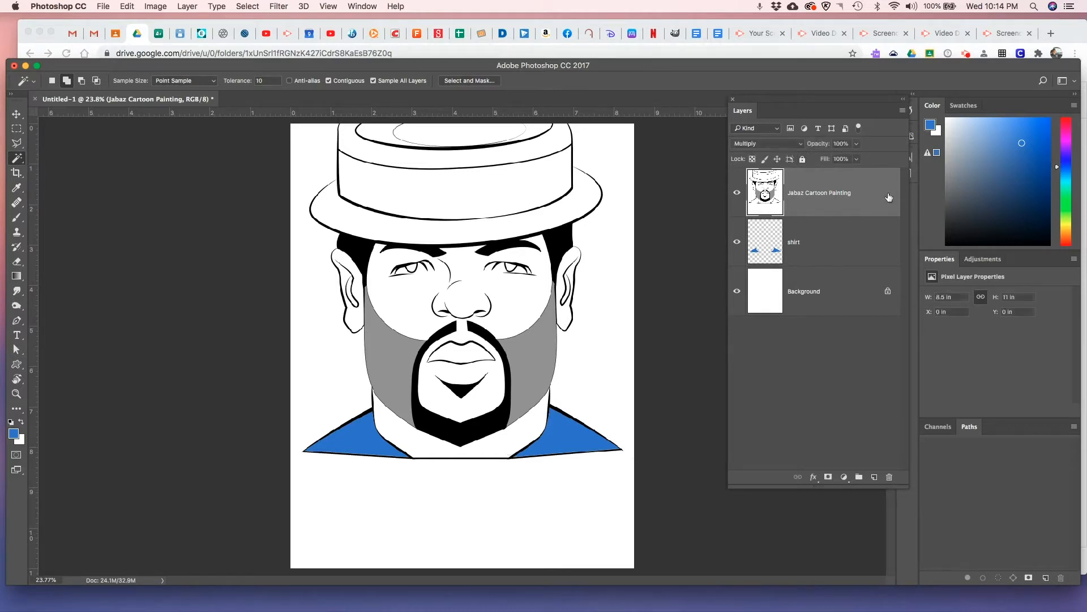
pyautogui.click(801, 145)
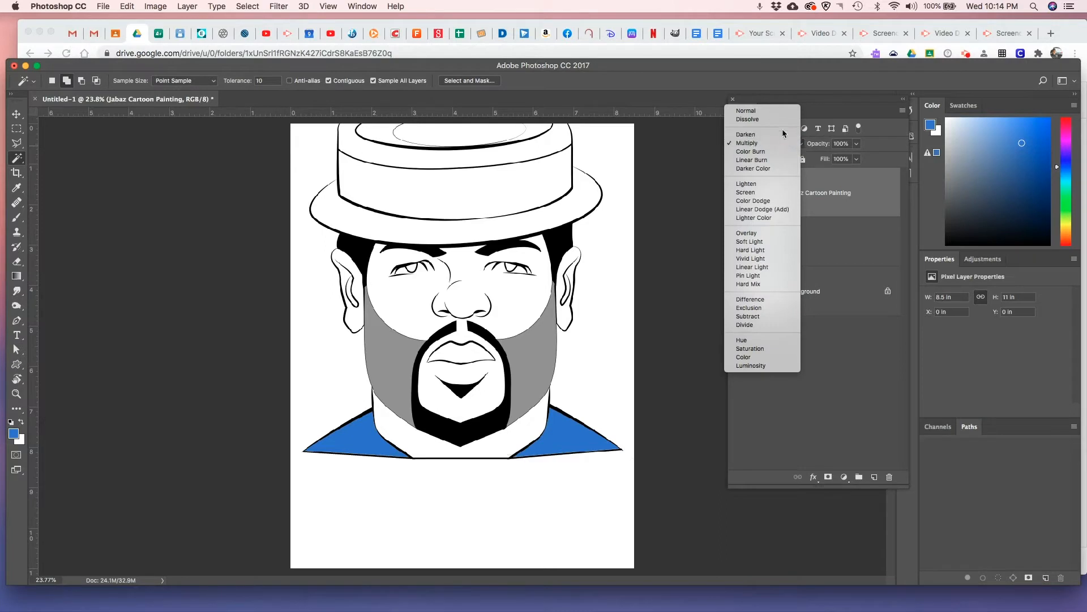
pyautogui.click(778, 112)
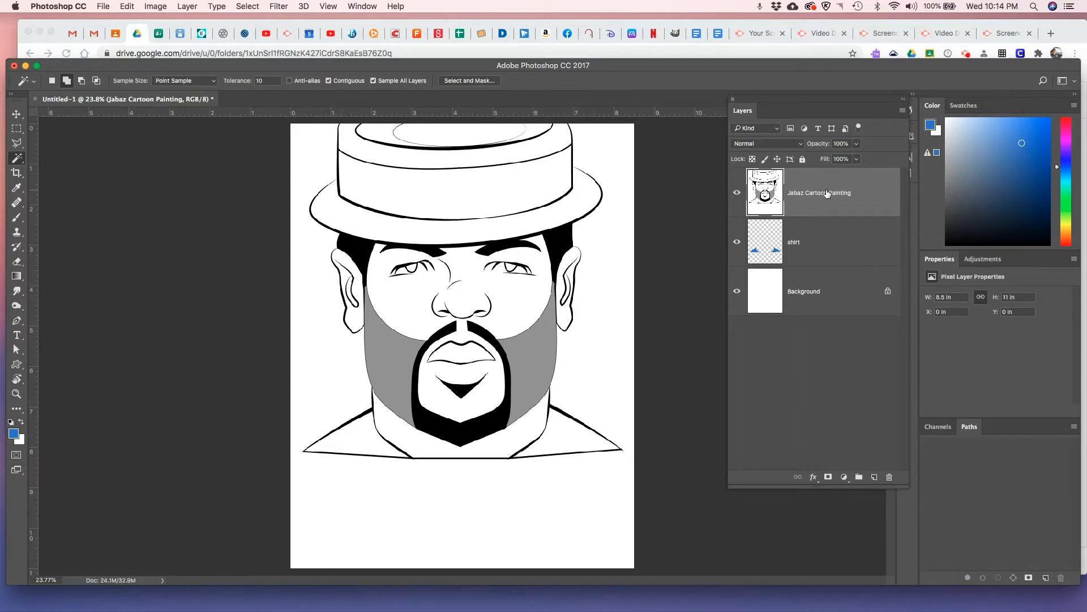
# Set the Jabaz Cartoon Painting layer's blend mode back to Multiply and lock all of the layer
pyautogui.click(802, 147)
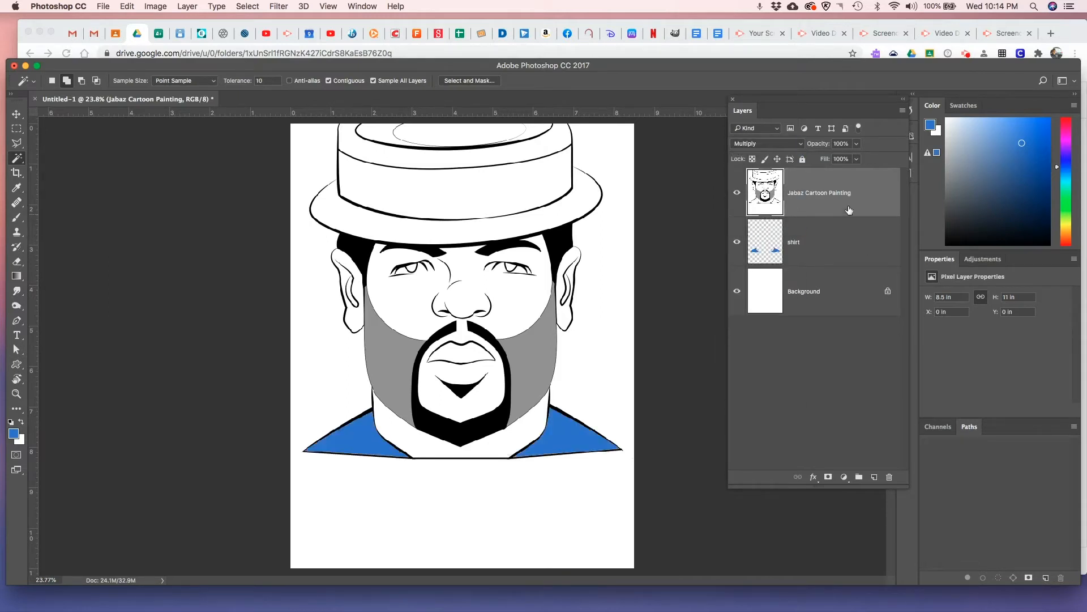
pyautogui.click(802, 159)
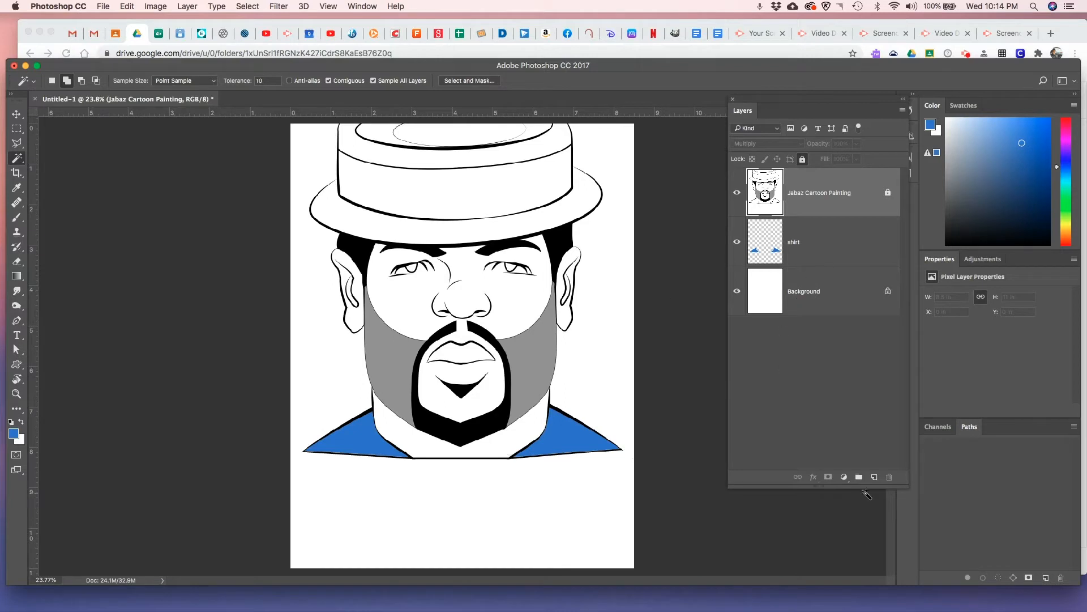
# Add a new layer directly above the shirt layer and name it skin
pyautogui.click(811, 248)
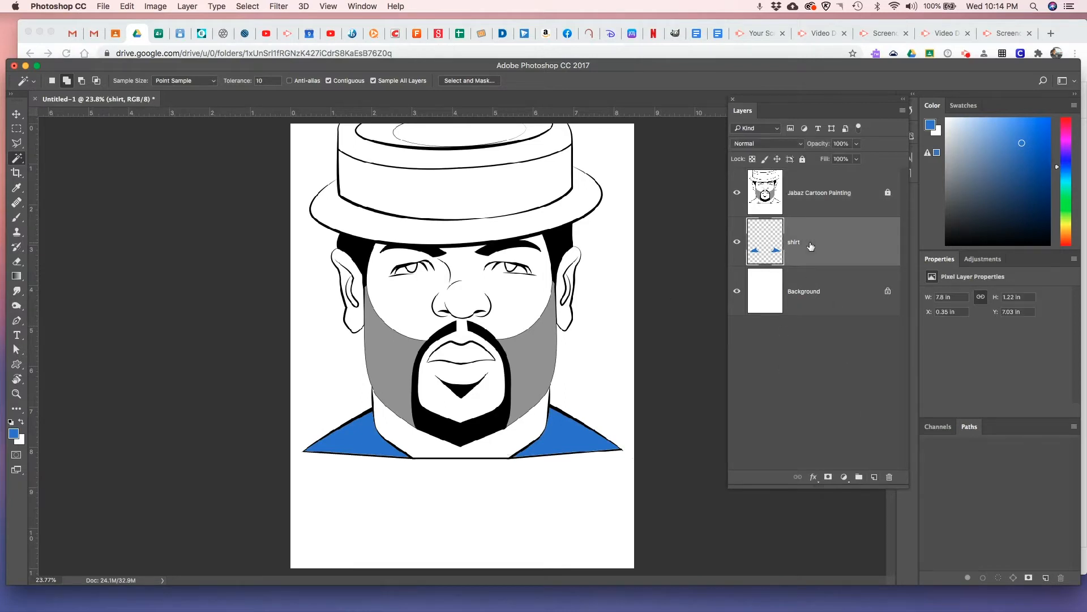
pyautogui.click(874, 477)
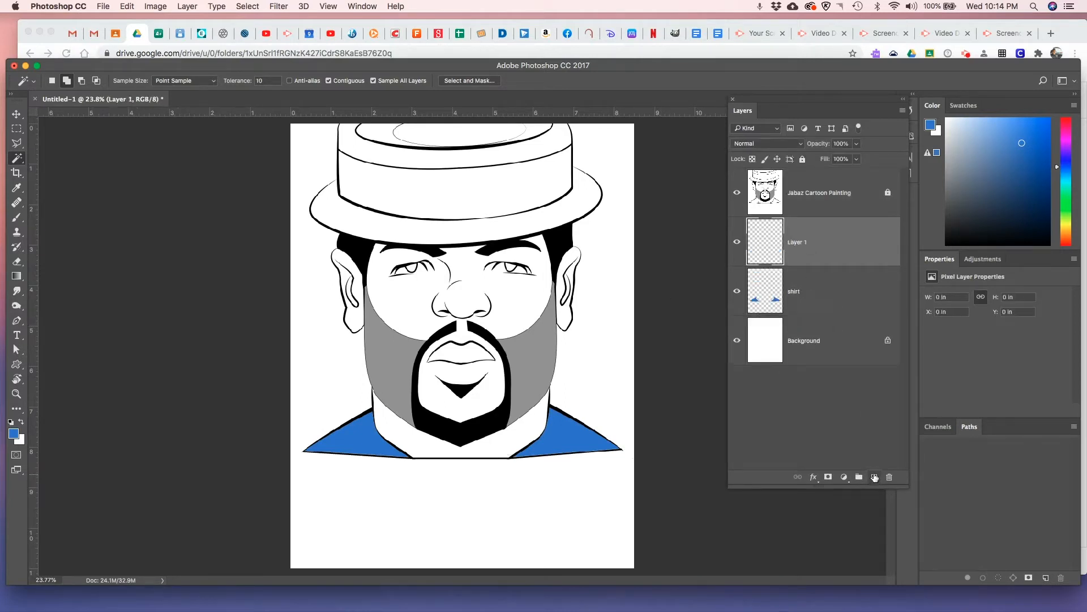
pyautogui.doubleClick(795, 244)
pyautogui.write('skin')
pyautogui.press('Return')
# Add the face, neck and ear skin areas to the selection with the Magic Wand tool
pyautogui.click(406, 304)
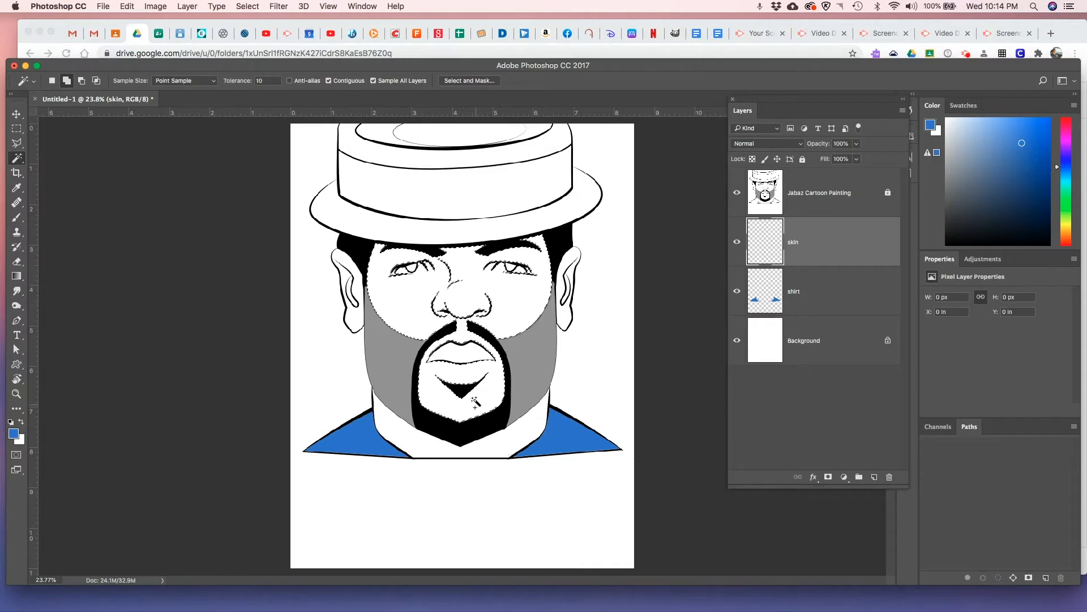
pyautogui.click(392, 433)
pyautogui.click(358, 290)
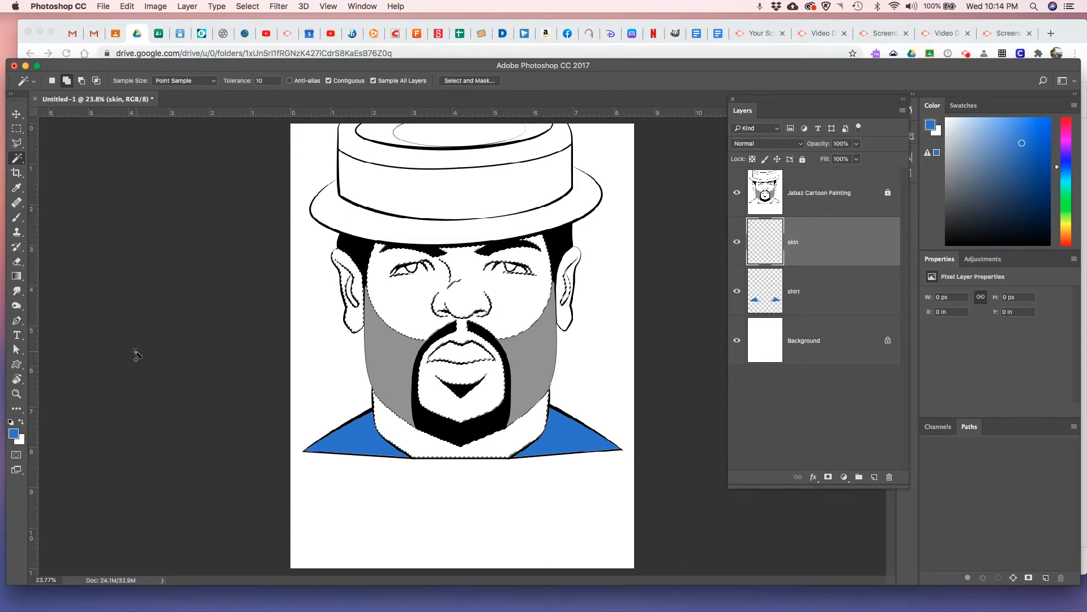
# Choose the tan brown b77e40 as the foreground color
pyautogui.click(14, 434)
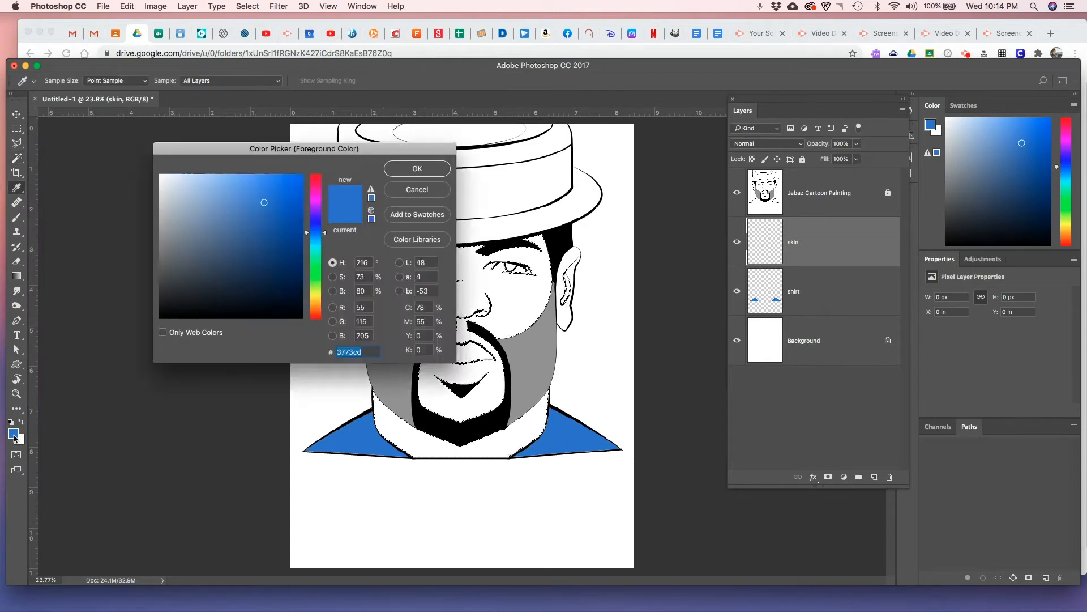
pyautogui.click(319, 313)
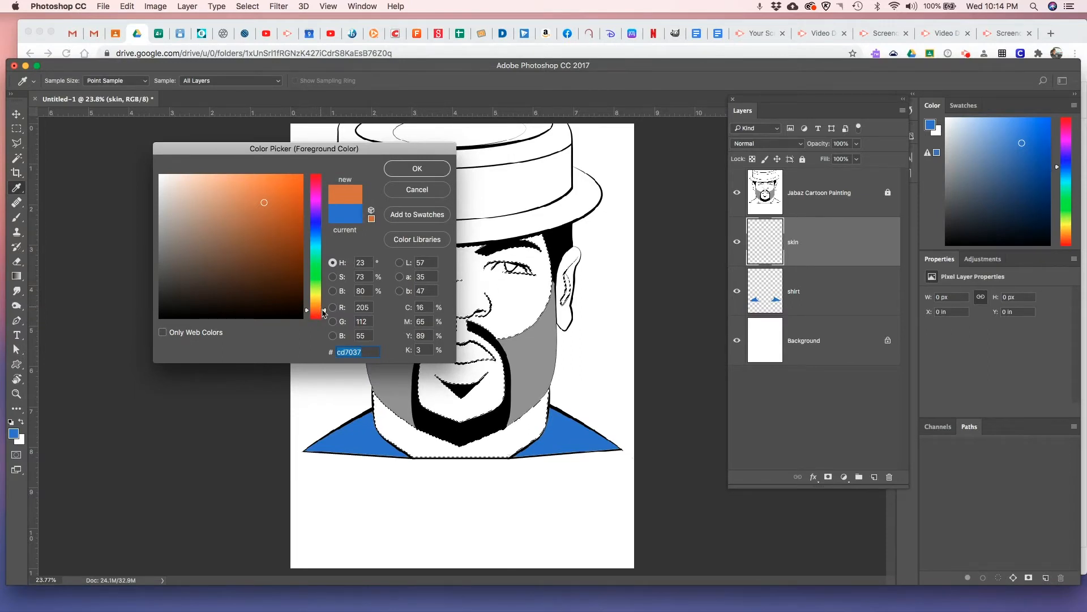
pyautogui.moveTo(324, 307); pyautogui.dragTo(323, 304)
pyautogui.moveTo(255, 256)
pyautogui.mouseDown()
pyautogui.moveTo(238, 224)
pyautogui.moveTo(255, 219)
pyautogui.mouseUp()
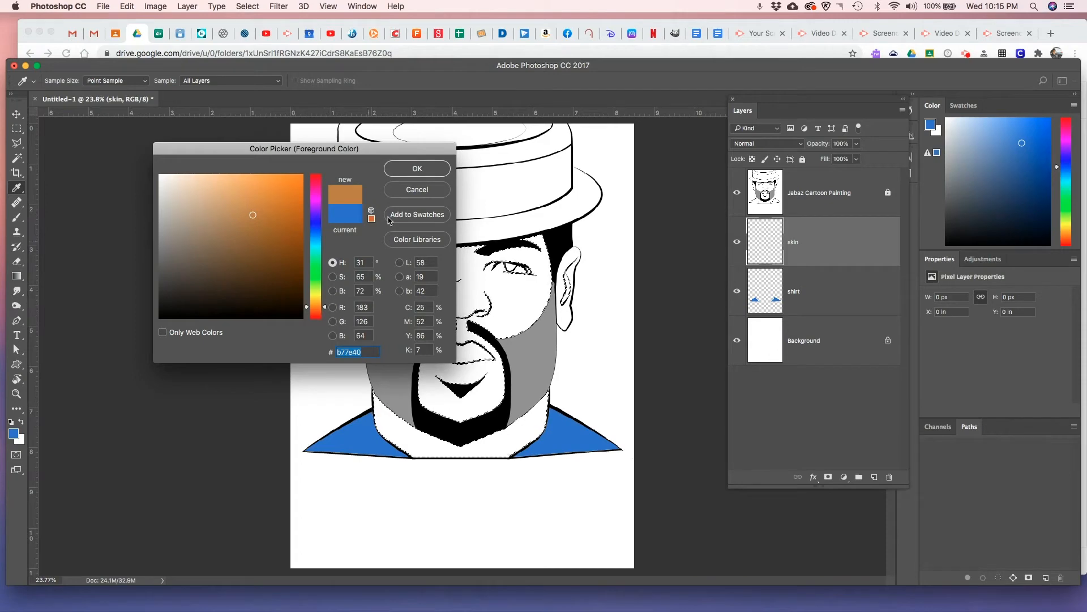
pyautogui.click(436, 170)
pyautogui.press('w')
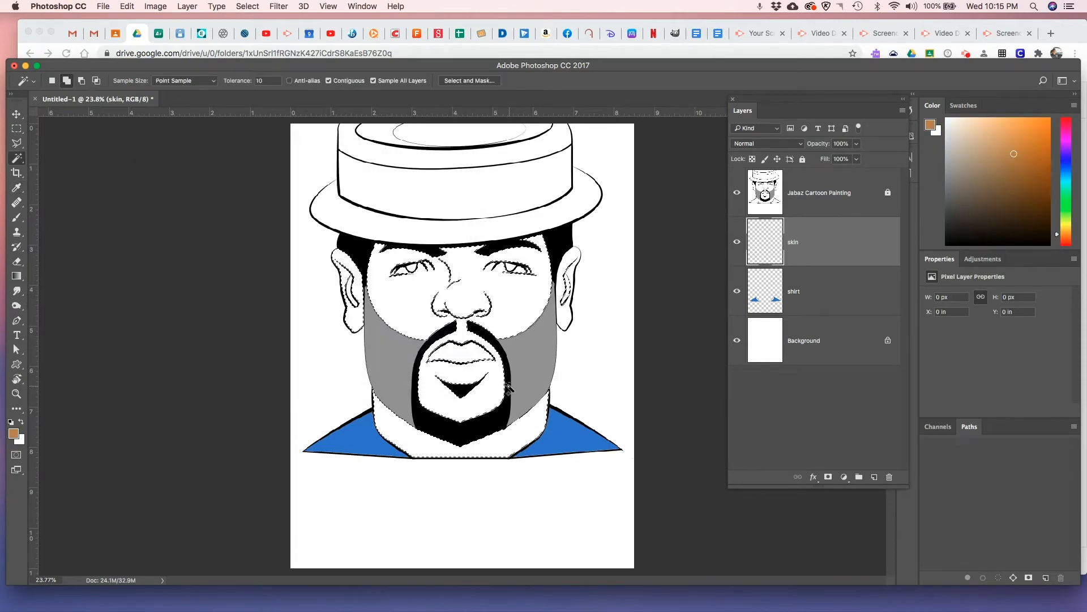
# Fill the selected skin areas with the brown using the Paint Bucket tool on the skin layer, and deselect
pyautogui.click(17, 276)
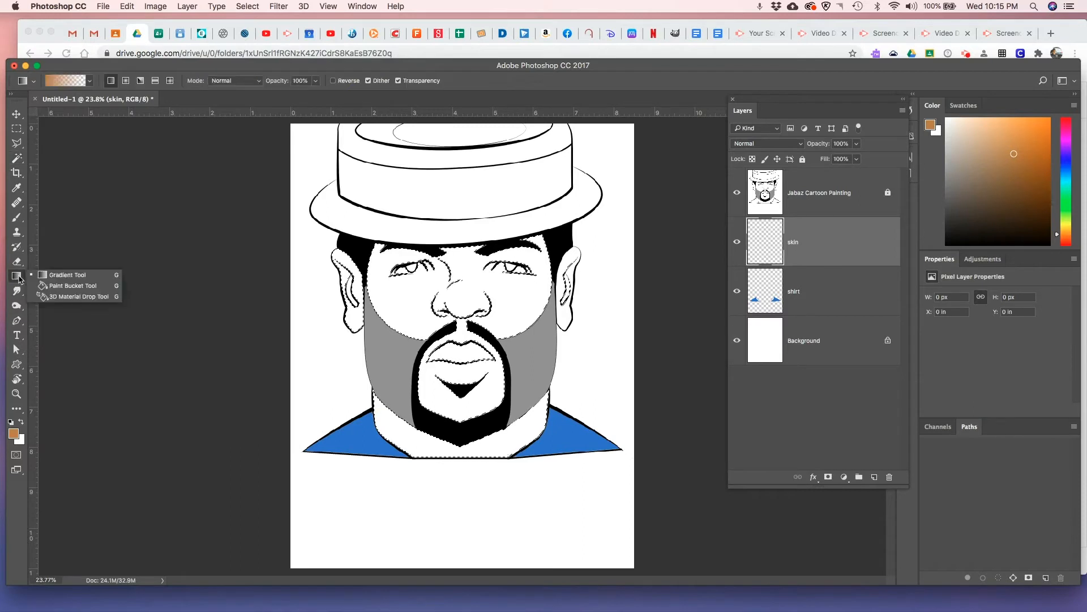
pyautogui.click(59, 288)
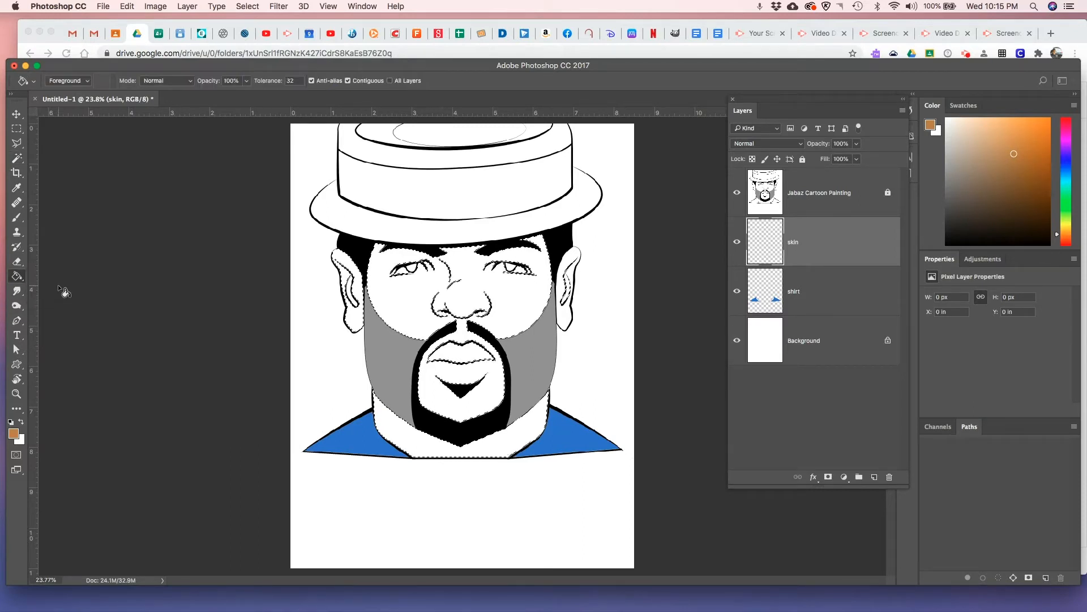
pyautogui.click(22, 281)
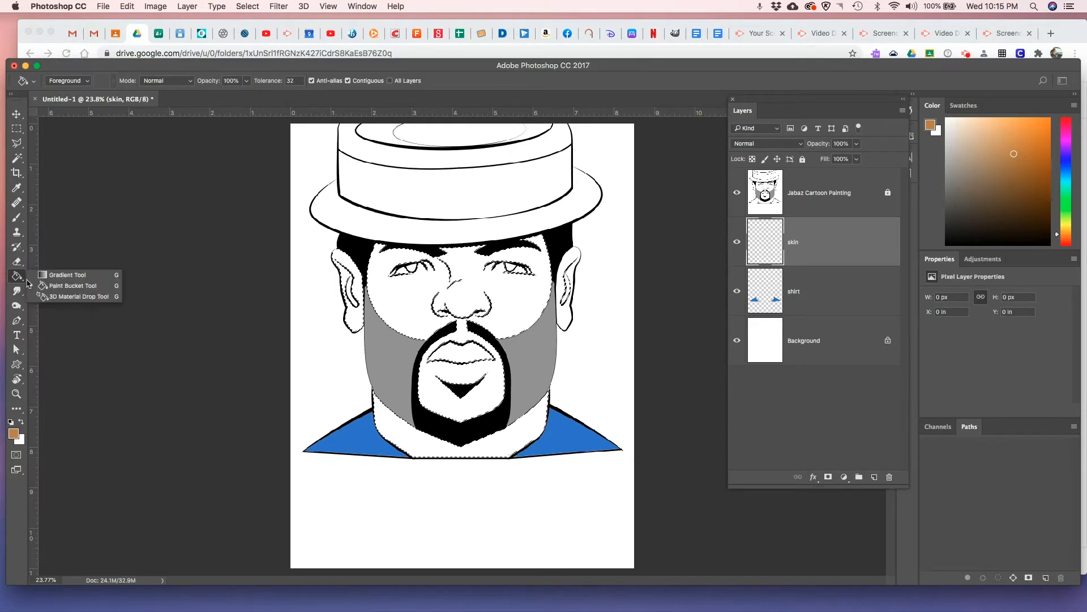
pyautogui.click(69, 276)
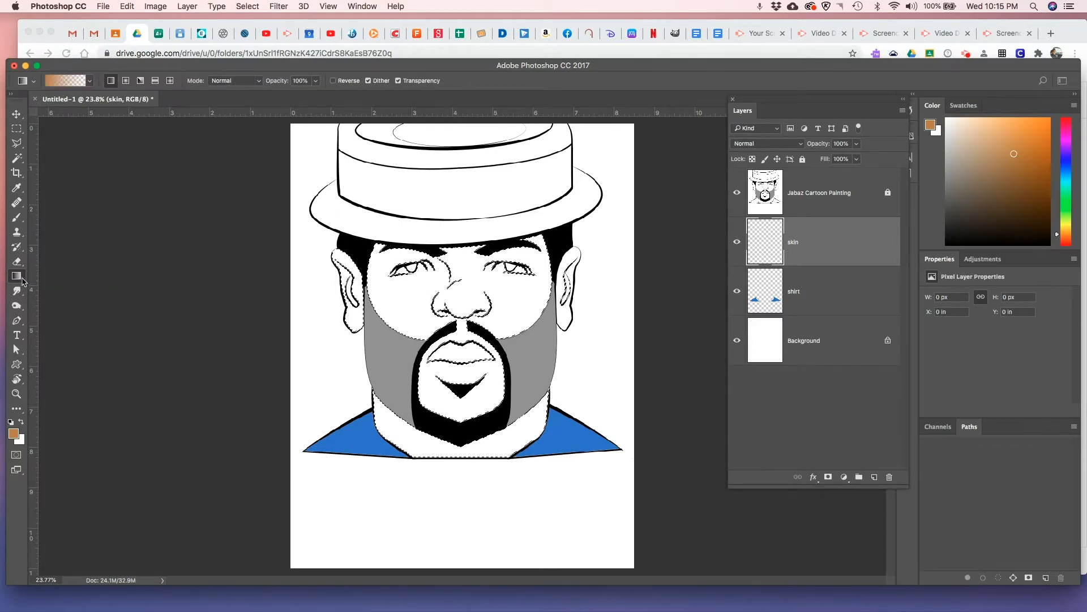
pyautogui.click(23, 281)
pyautogui.click(59, 288)
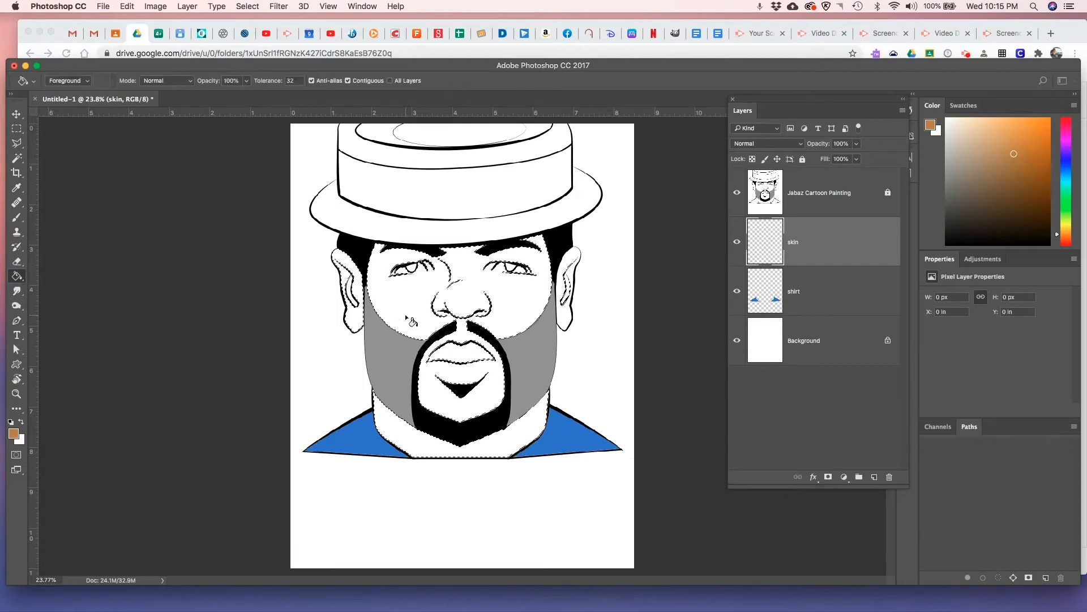
pyautogui.click(408, 314)
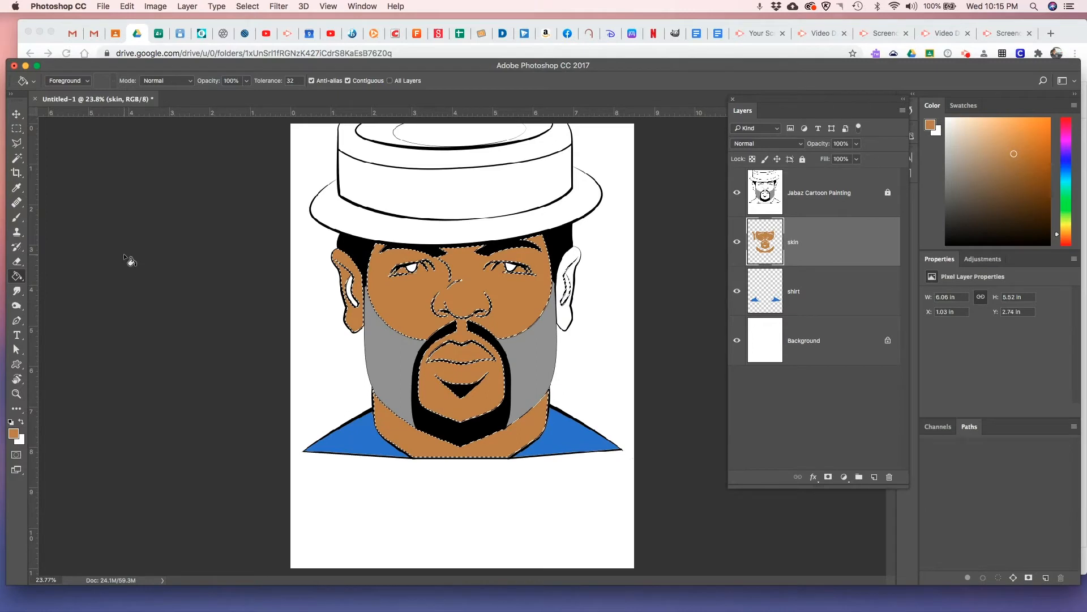
pyautogui.press('super+d')
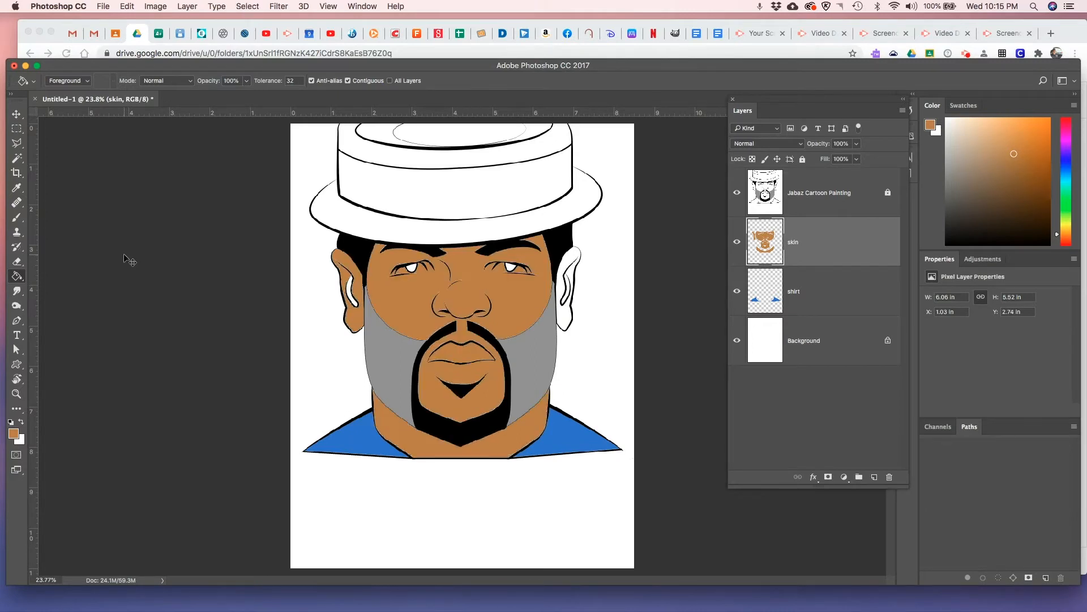
# Select the remaining white parts of both ears with the Magic Wand, fill them with the brown foreground color, and deselect
pyautogui.click(17, 158)
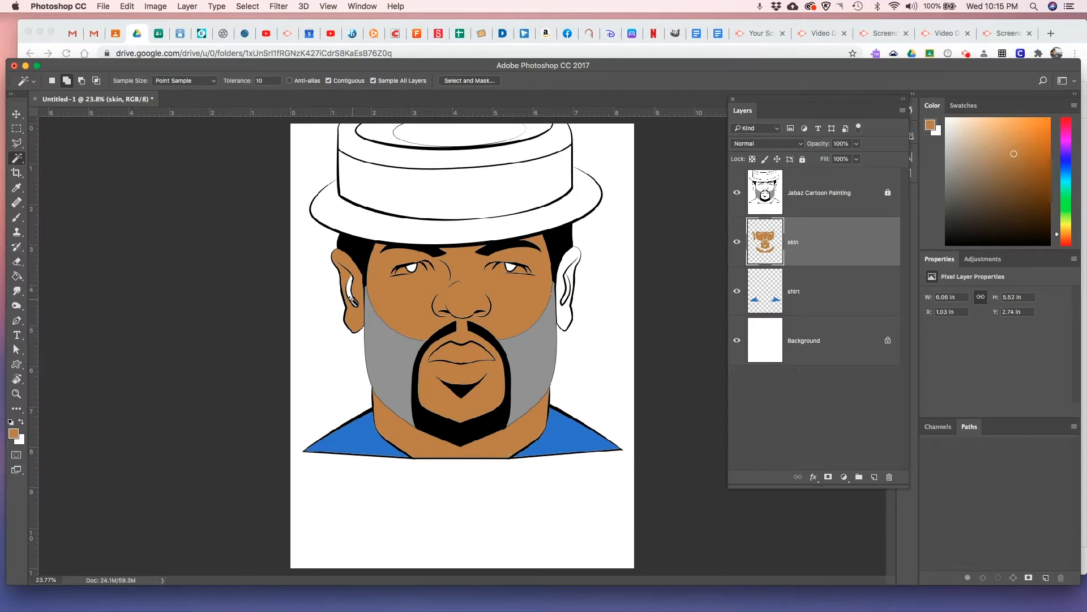
pyautogui.click(351, 298)
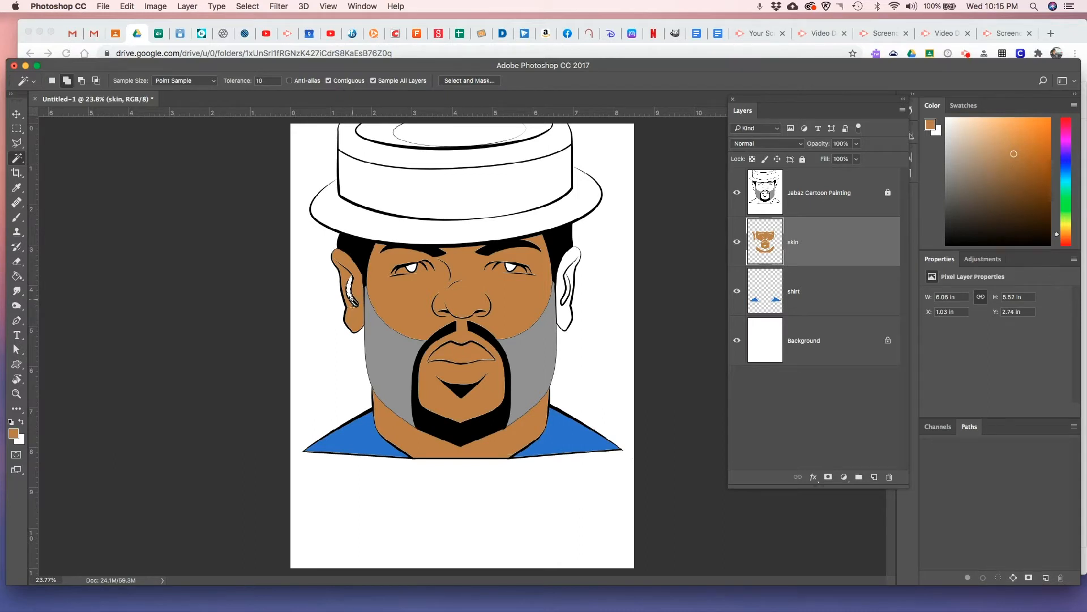
pyautogui.click(566, 295)
pyautogui.press('alt')
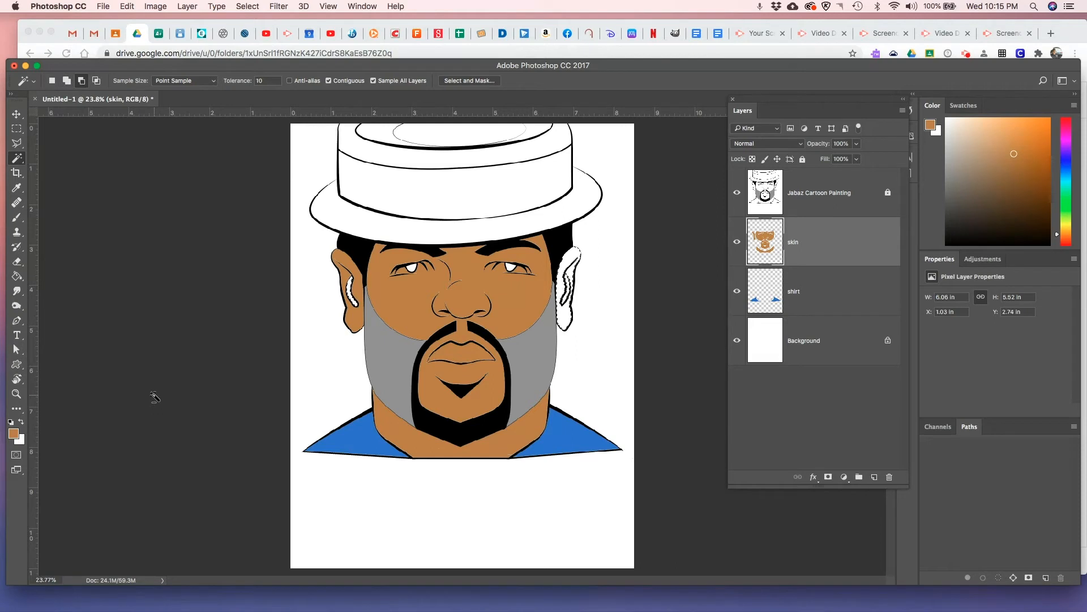
pyautogui.hotkey('alt', 'BackSpace')
pyautogui.press('super+d')
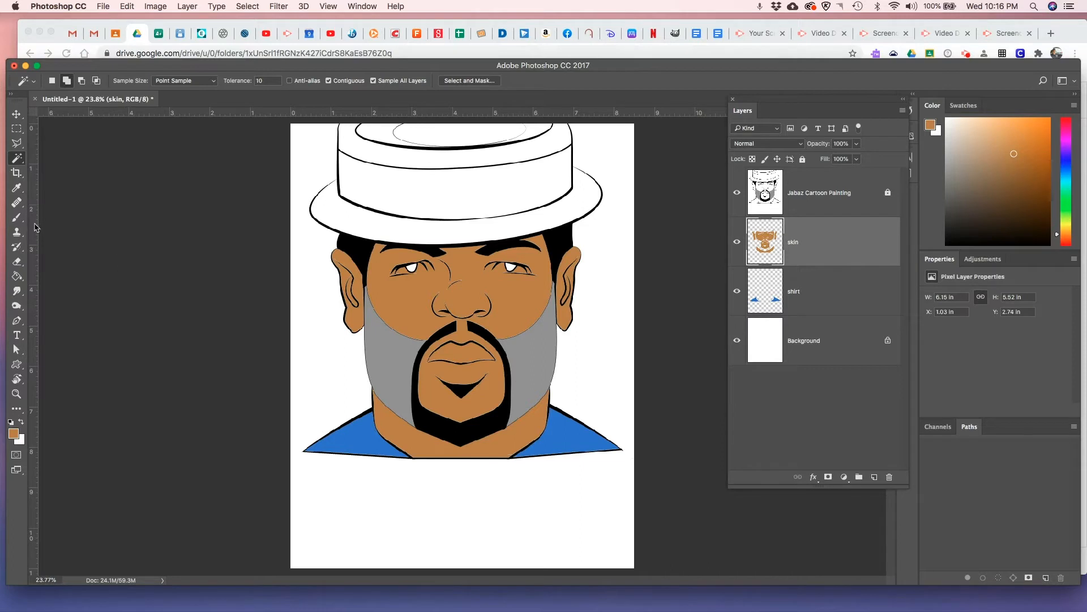
# Paint over the small white gaps at the nose lines on the skin layer with a hard round 25 px brush at 100% opacity
pyautogui.click(17, 395)
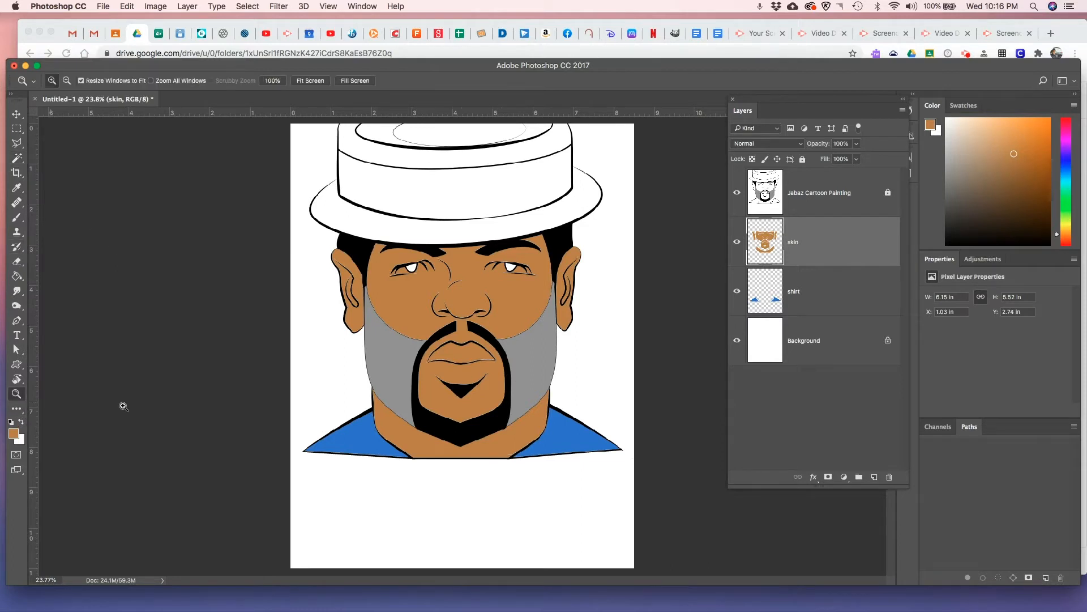
pyautogui.click(466, 365)
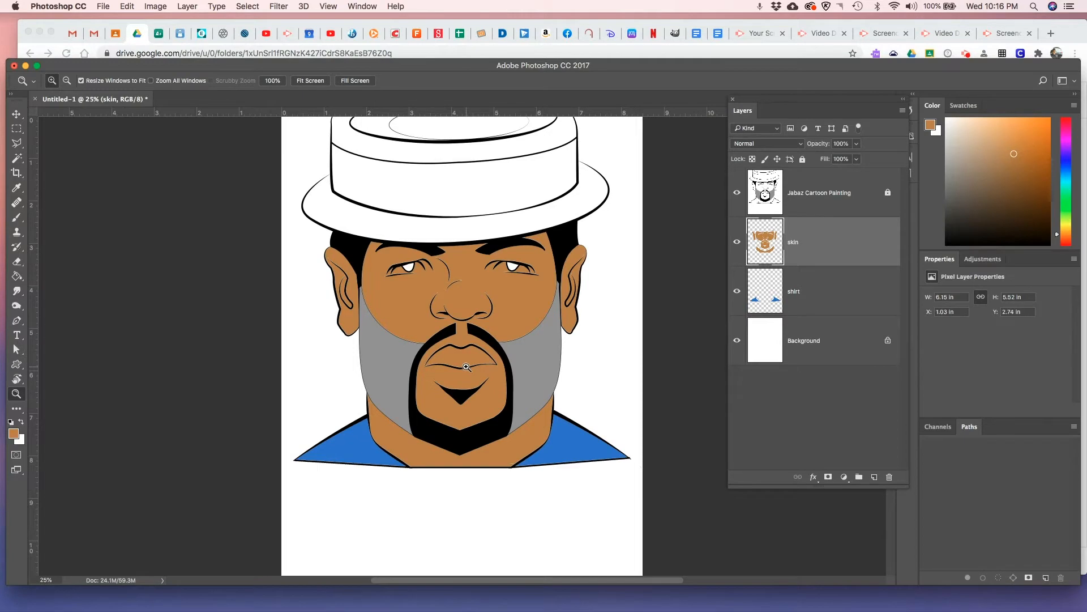
pyautogui.click(465, 369)
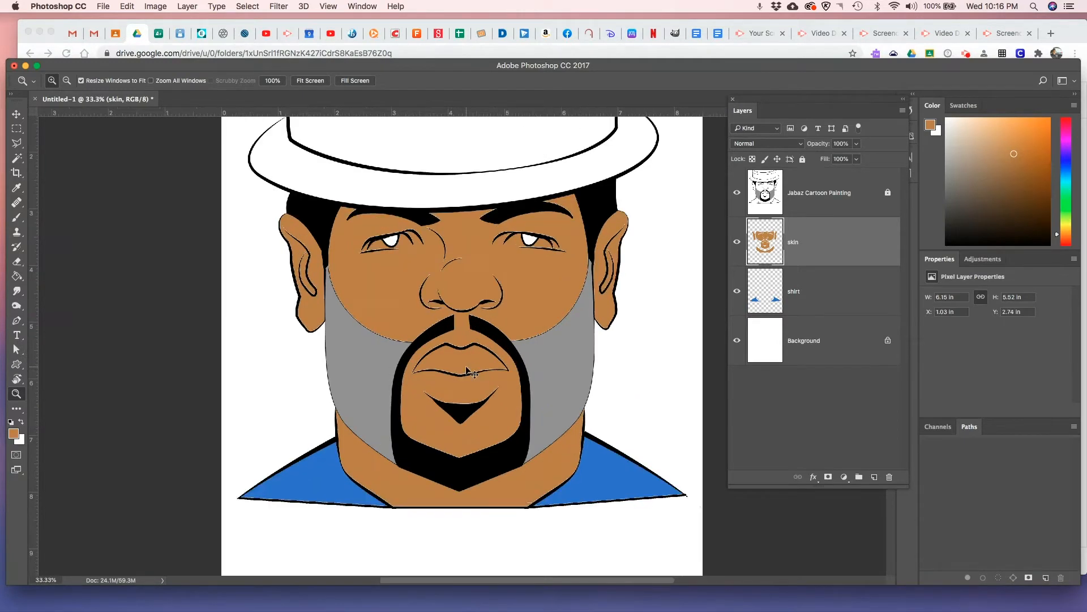
pyautogui.click(466, 368)
pyautogui.click(466, 367)
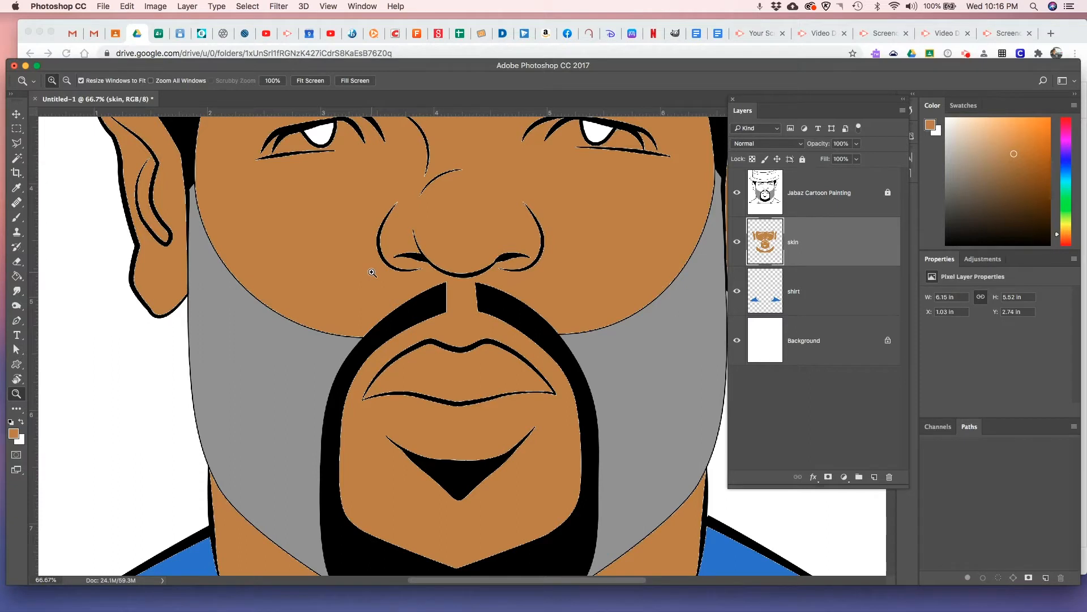
pyautogui.click(17, 218)
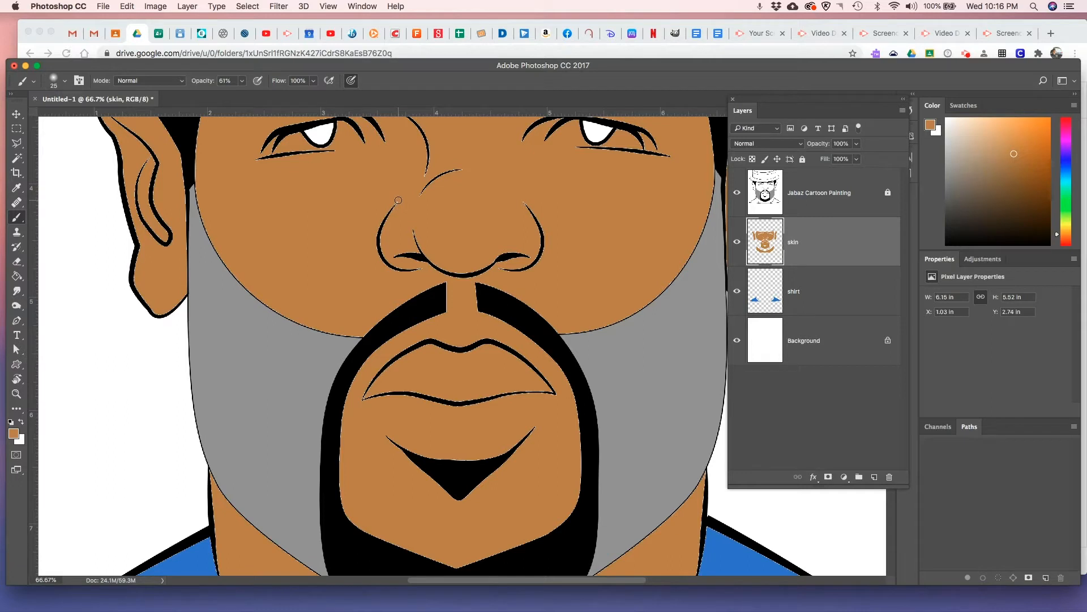
pyautogui.click(242, 83)
pyautogui.moveTo(244, 94); pyautogui.dragTo(290, 97)
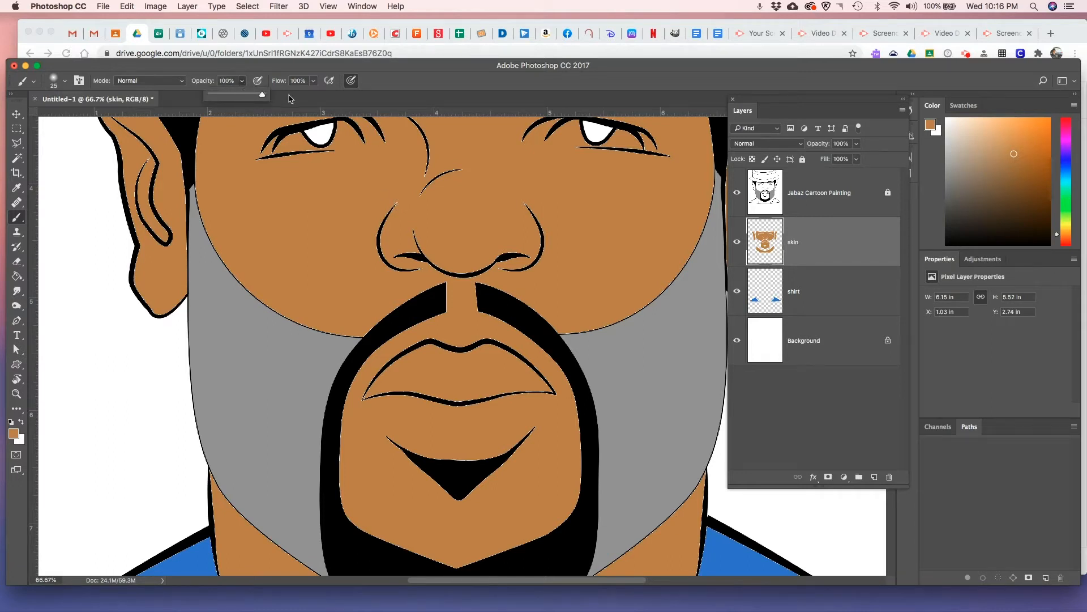
pyautogui.click(65, 82)
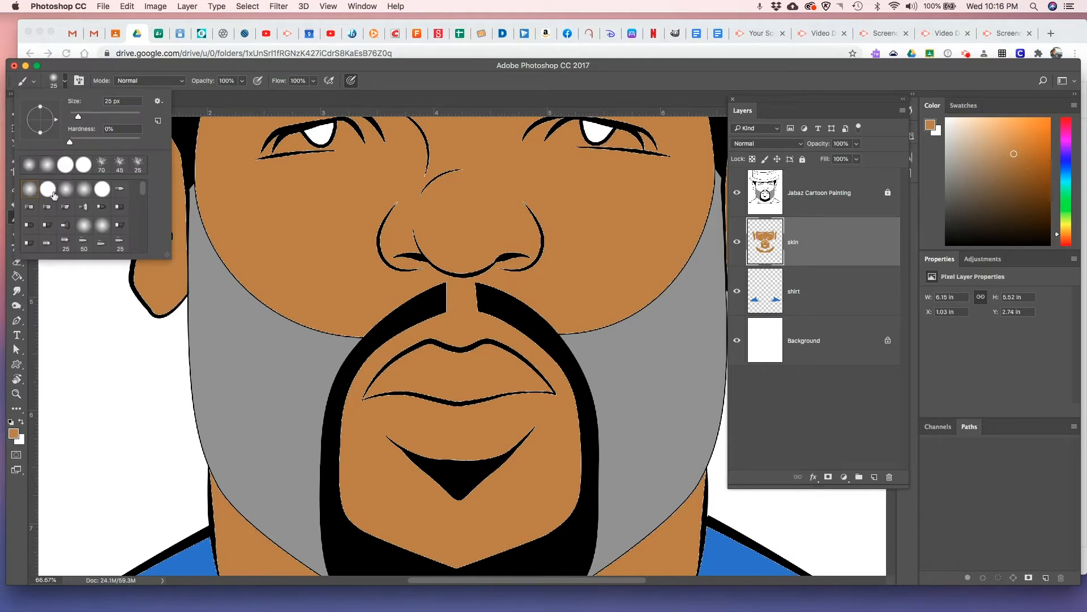
pyautogui.click(54, 195)
pyautogui.click(399, 202)
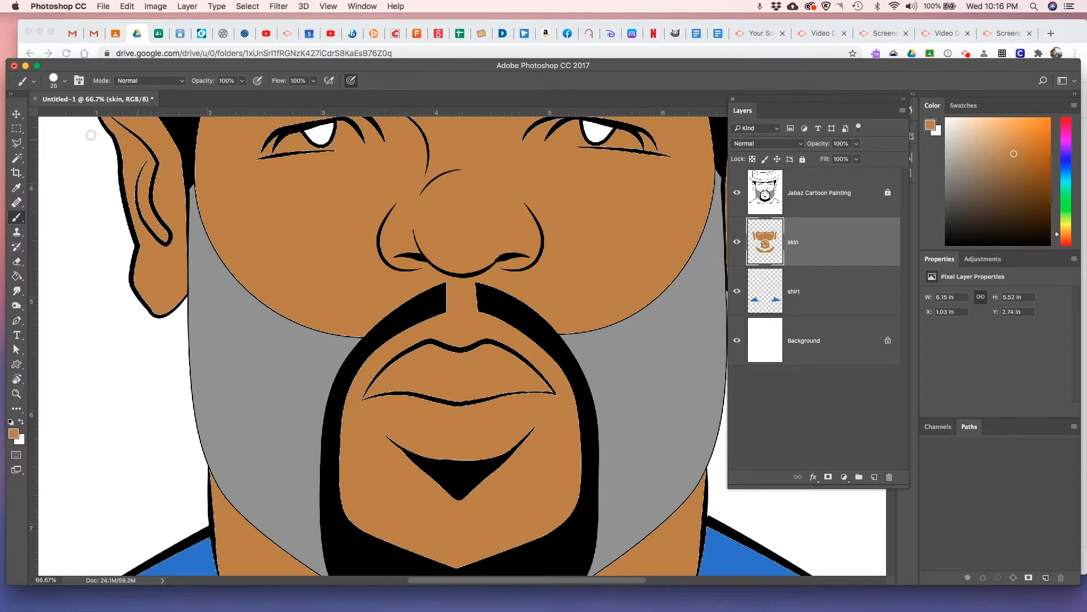
# Select the face and ear skin areas with the Magic Wand while the Jabaz Cartoon Painting layer is active
pyautogui.click(18, 160)
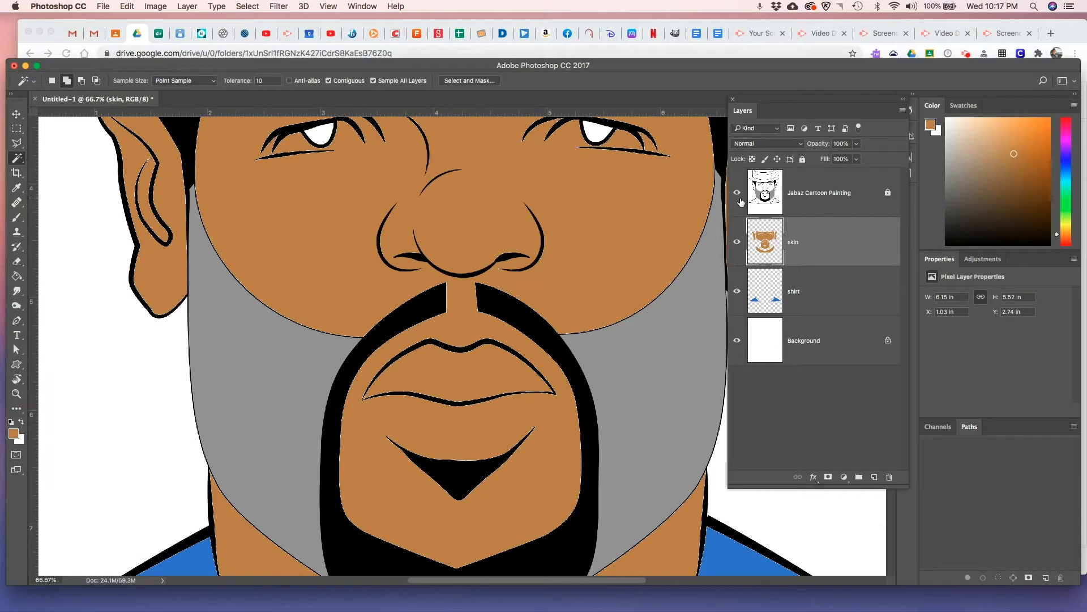
pyautogui.click(837, 195)
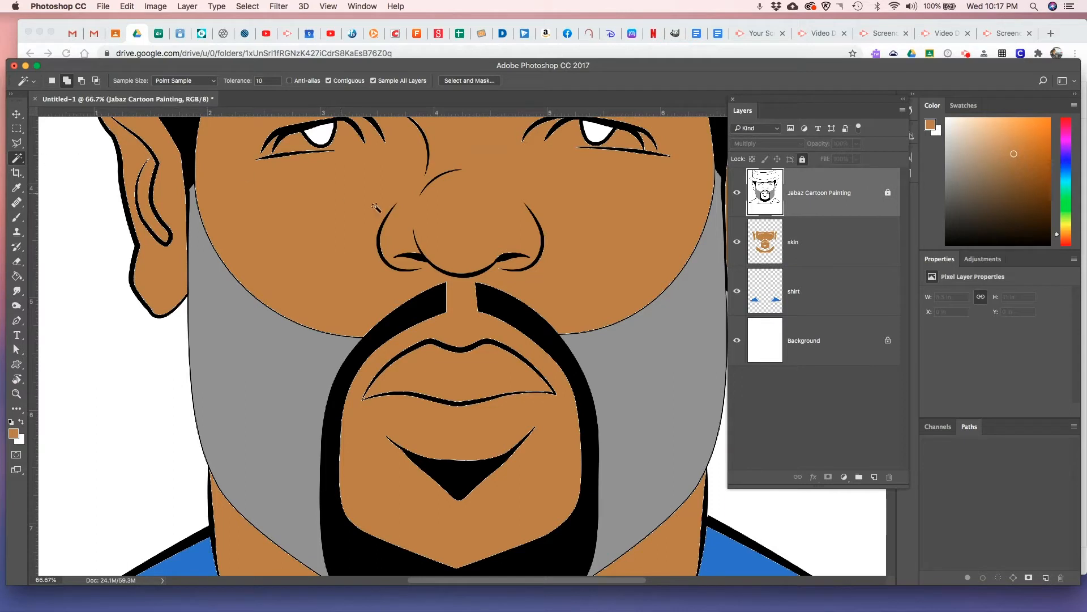
pyautogui.click(559, 192)
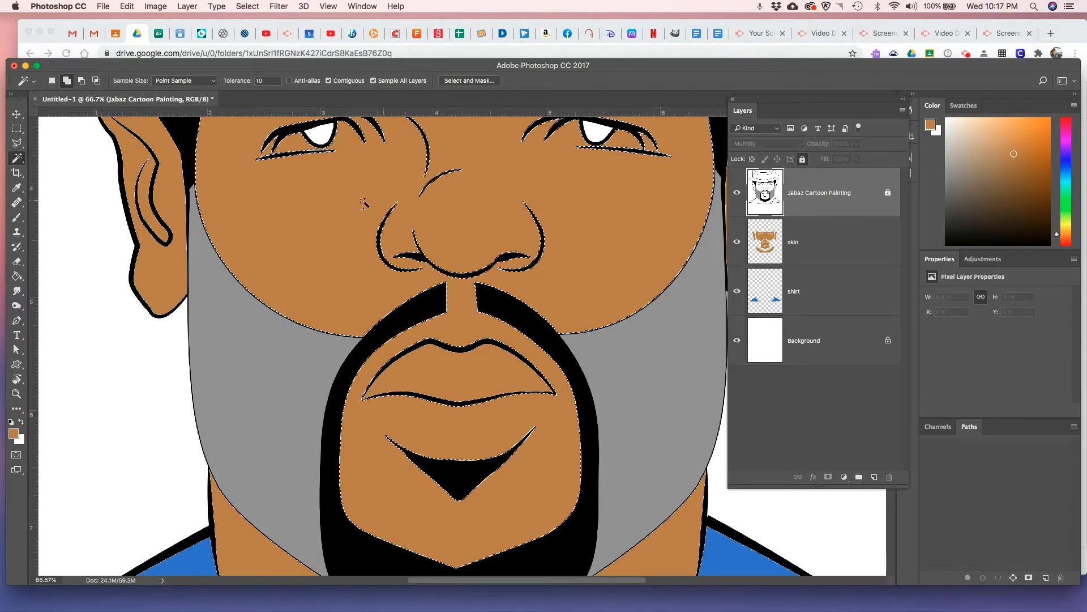
pyautogui.click(175, 202)
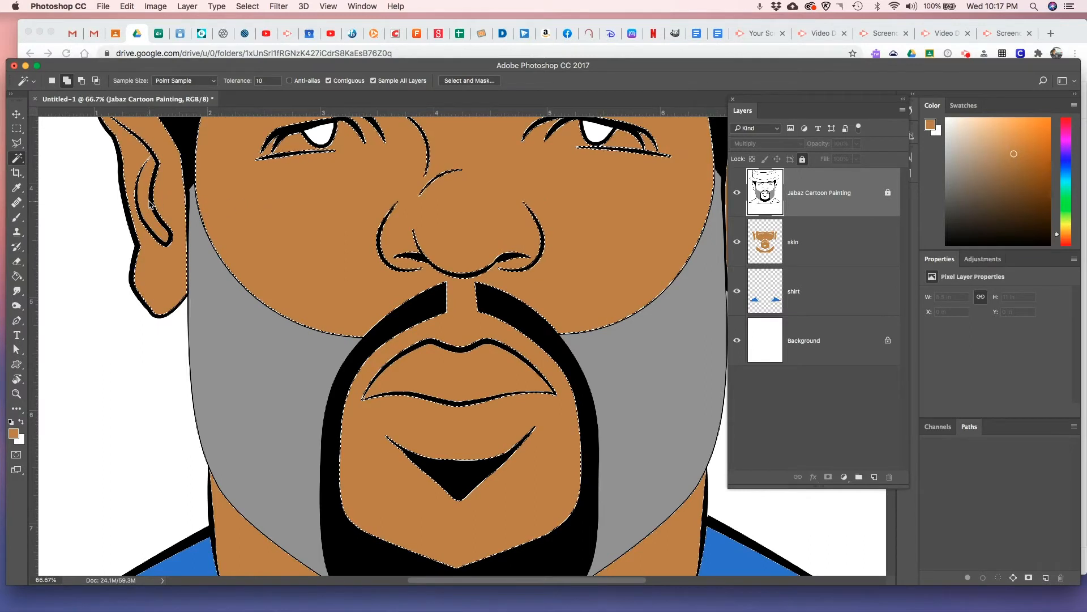
pyautogui.hscroll(5, 588, 208)
pyautogui.click(588, 208)
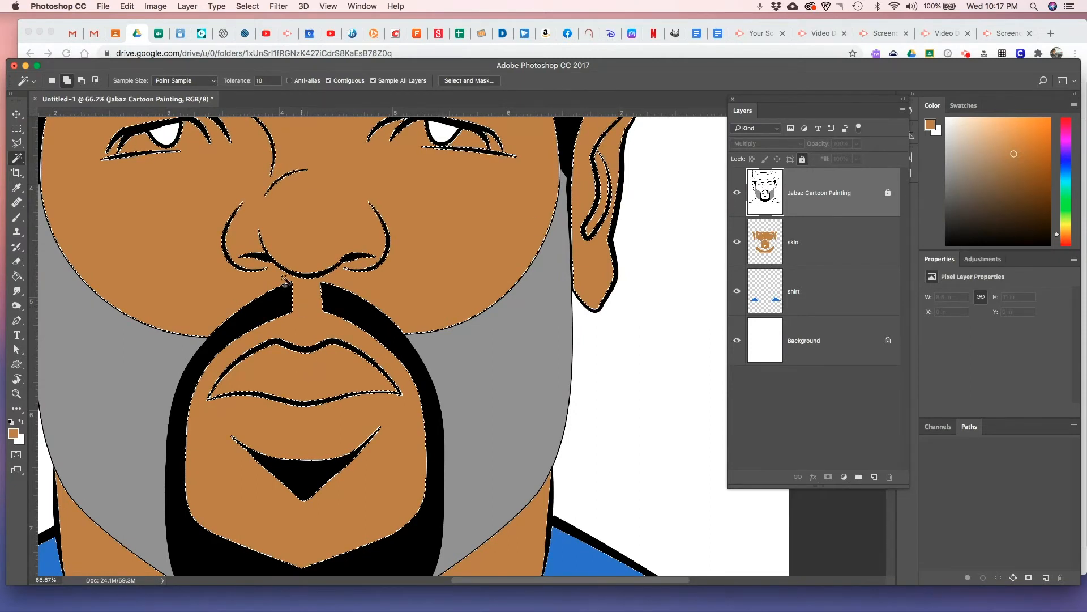
# Expand the current face and ear skin selection by 2 pixels
pyautogui.click(247, 7)
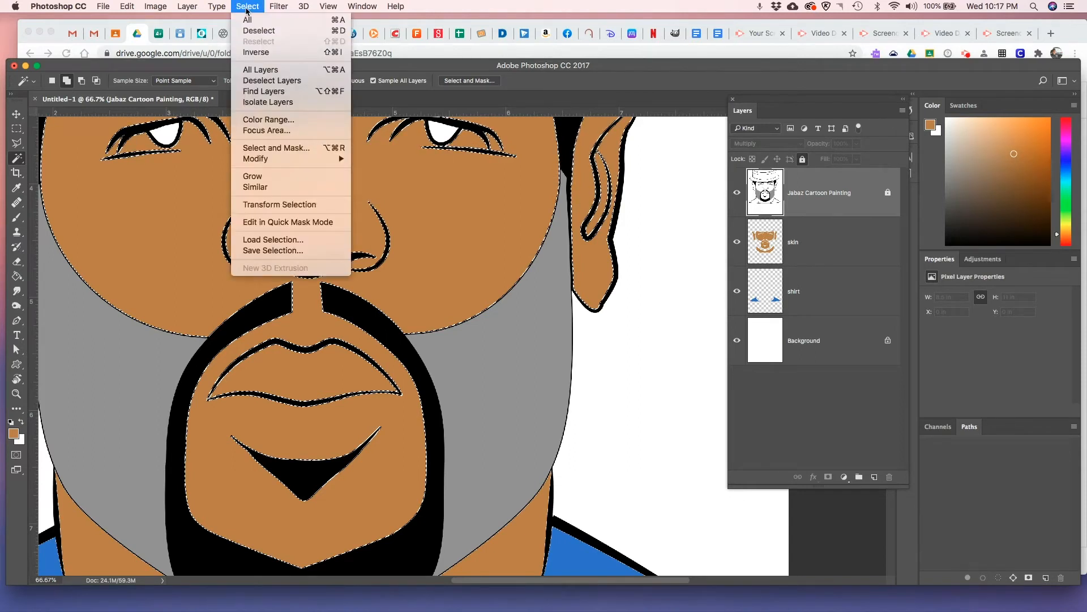
pyautogui.moveTo(278, 162)
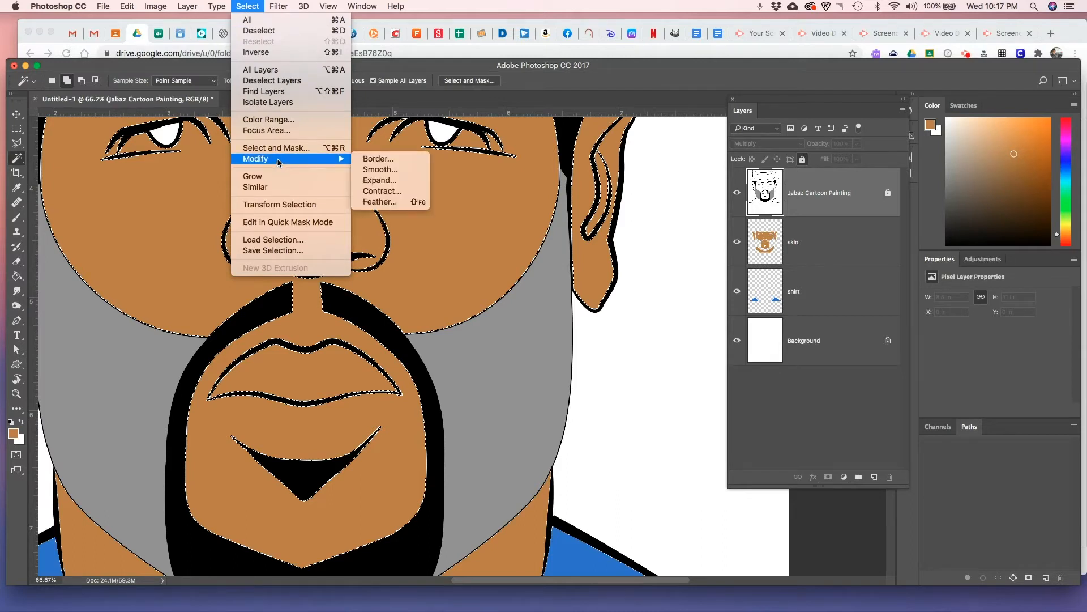
pyautogui.click(394, 182)
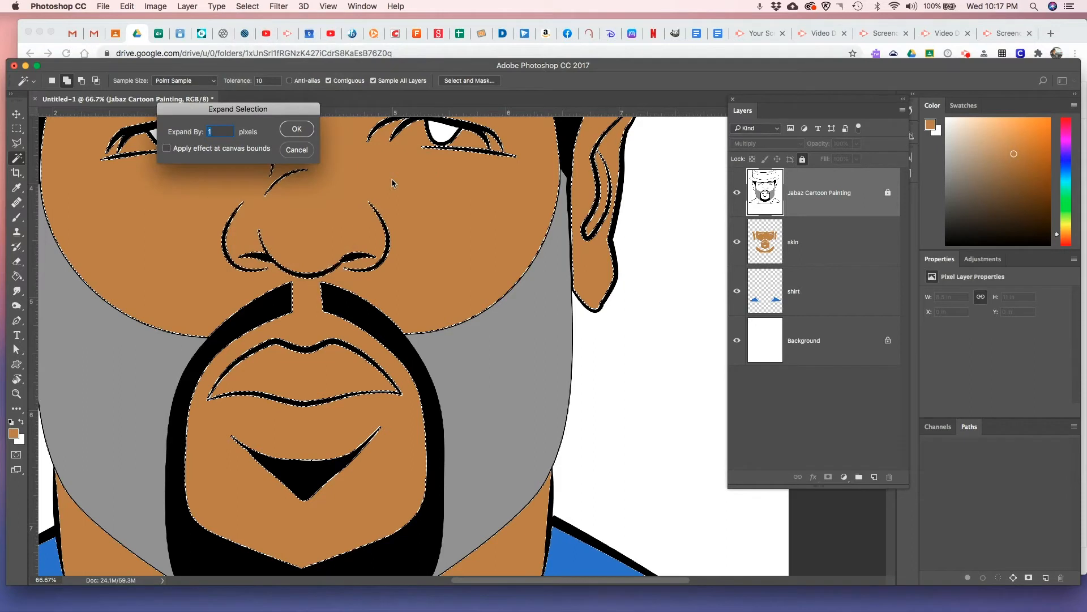
pyautogui.write('2')
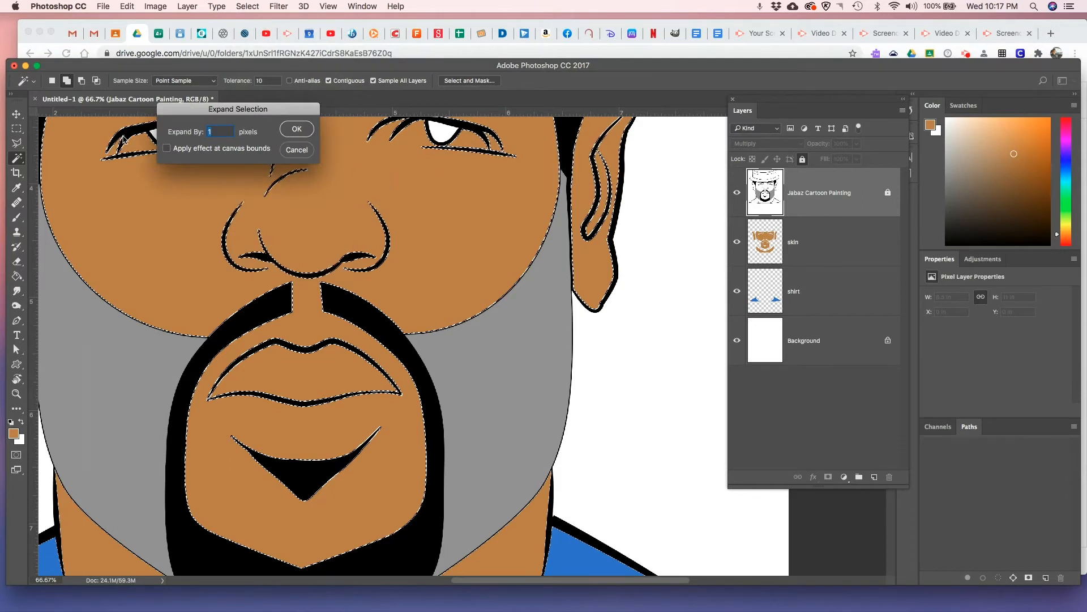
pyautogui.click(307, 132)
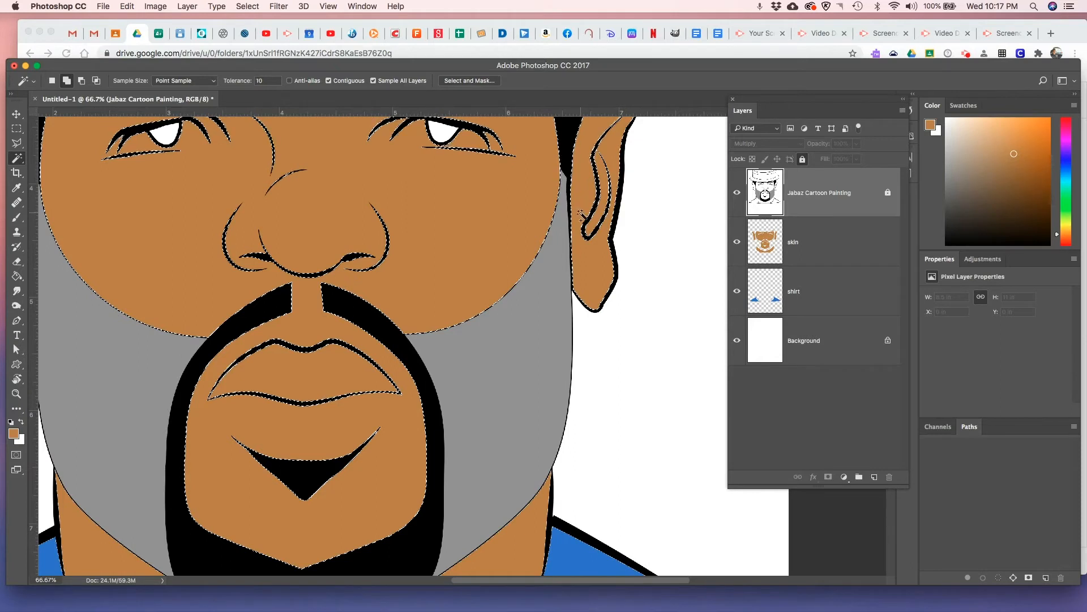
# Fill the expanded selection with the brown foreground color on the skin layer, and deselect
pyautogui.click(826, 244)
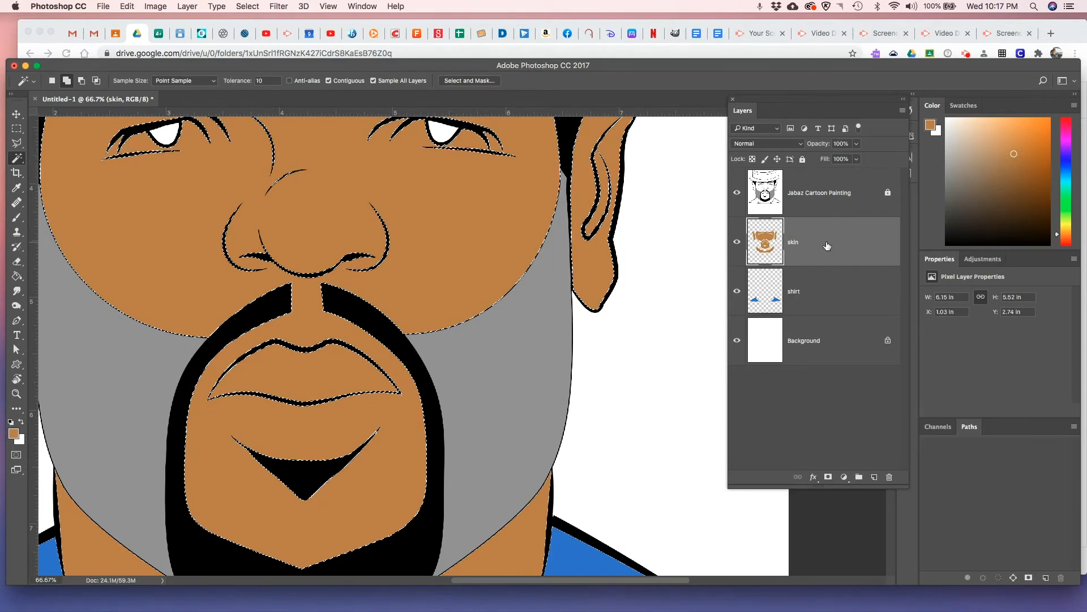
pyautogui.hotkey('alt', 'BackSpace')
pyautogui.press('super+d')
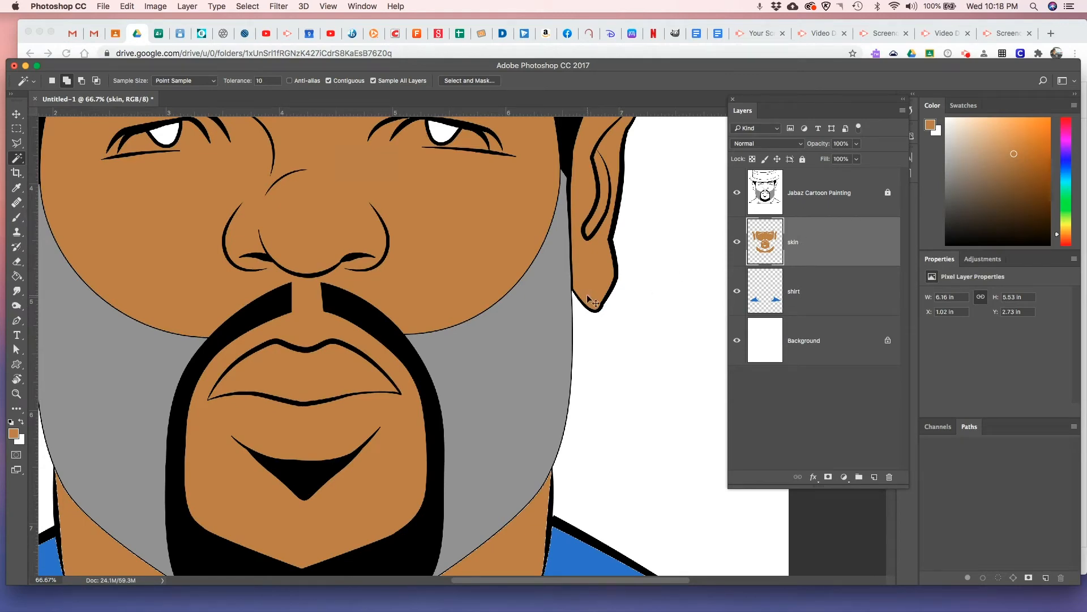
pyautogui.press('super+0')
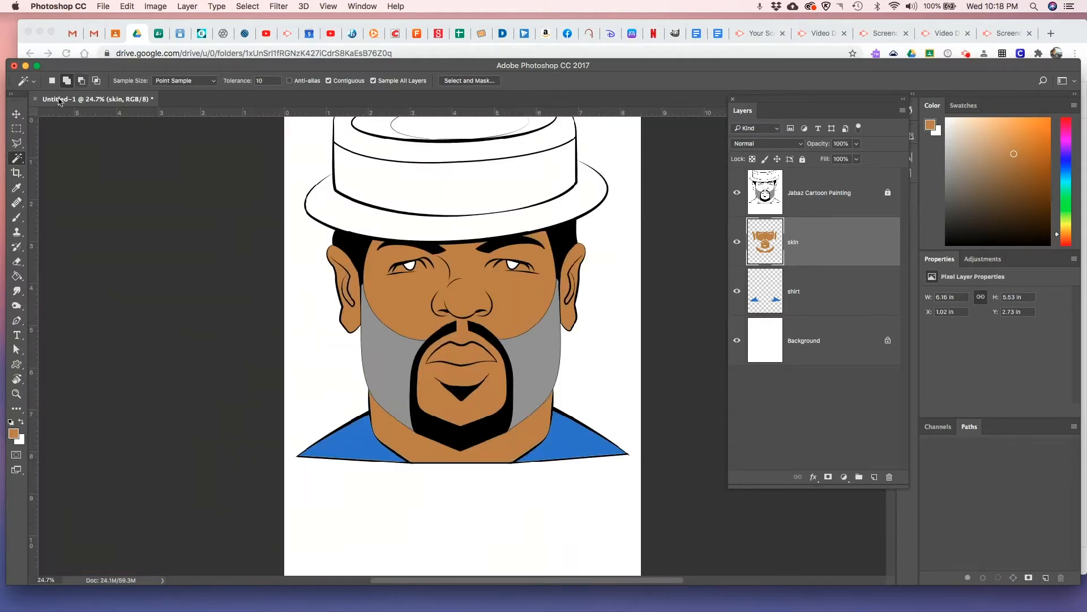
# Outline the whole eye opening on the image's left with the Polygonal Lasso tool as a new selection, following the lid lines
pyautogui.click(18, 145)
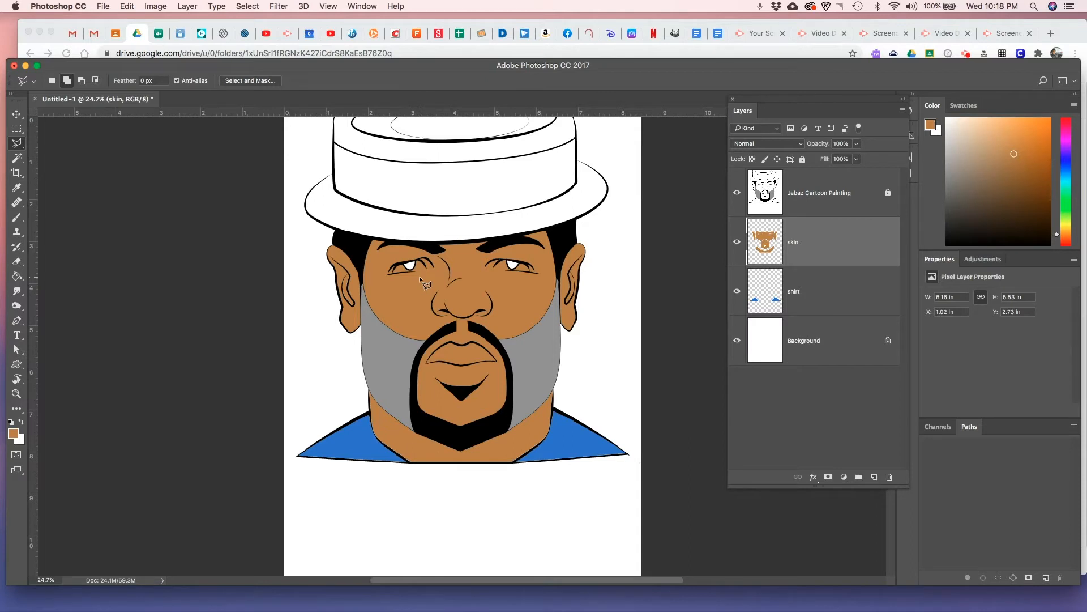
pyautogui.scroll(-1, 435, 280)
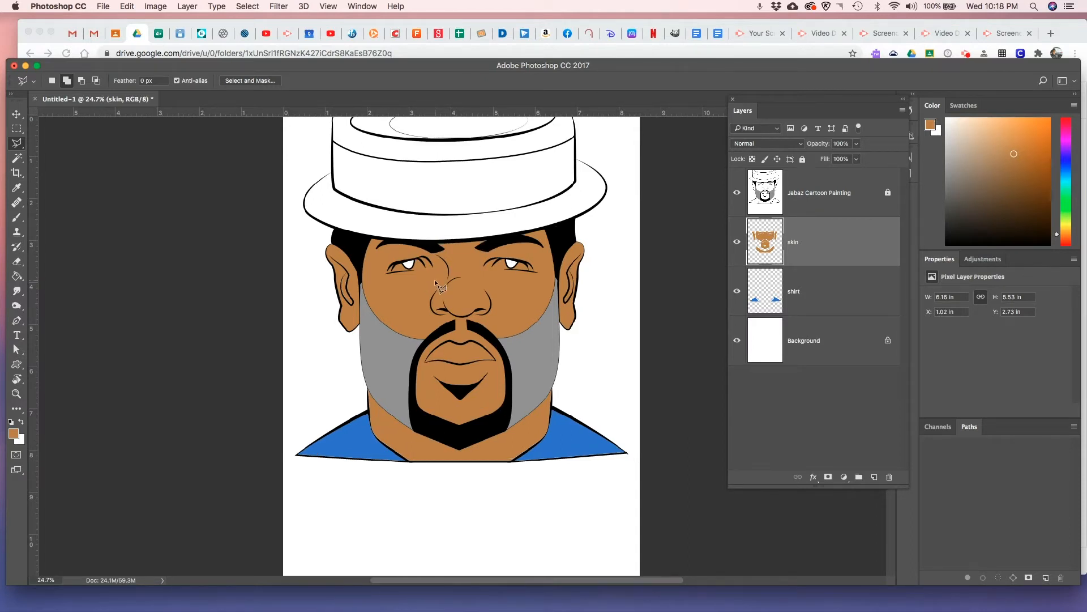
pyautogui.scroll(5, 434, 280)
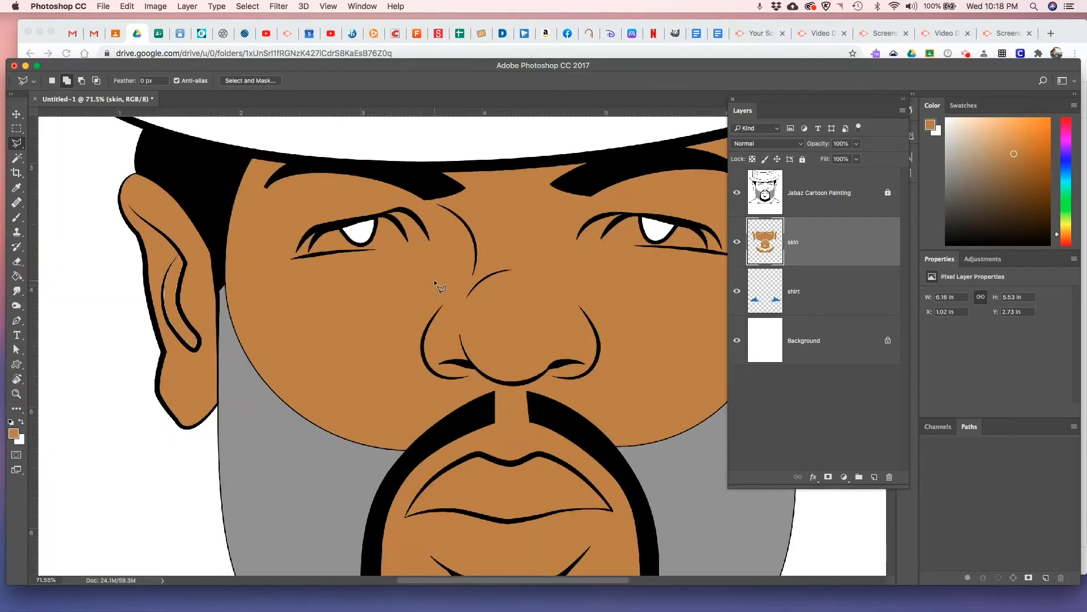
pyautogui.scroll(3, 435, 281)
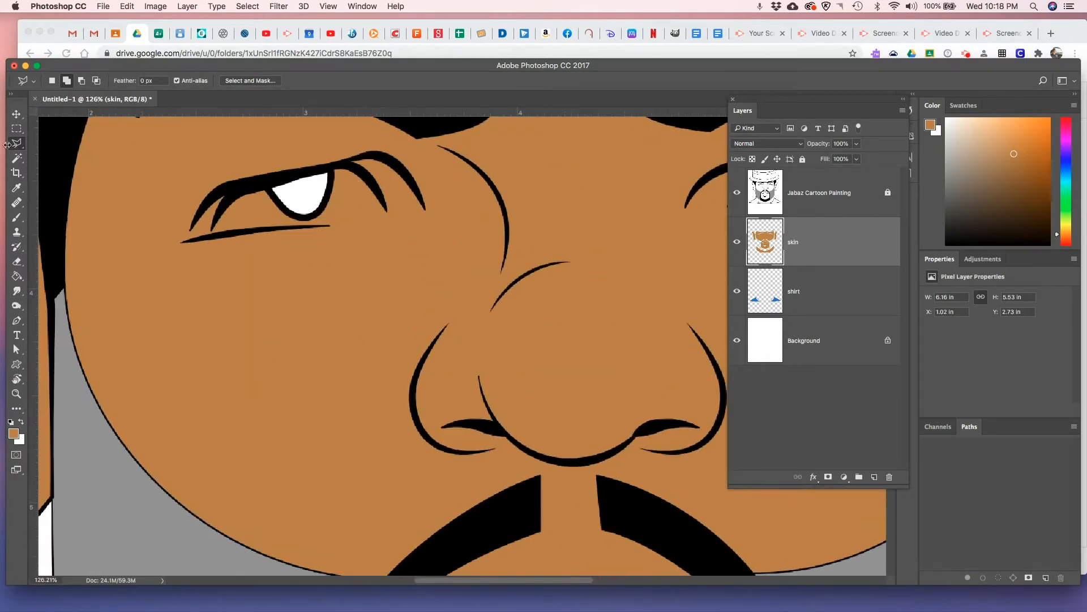
pyautogui.click(53, 82)
pyautogui.click(18, 144)
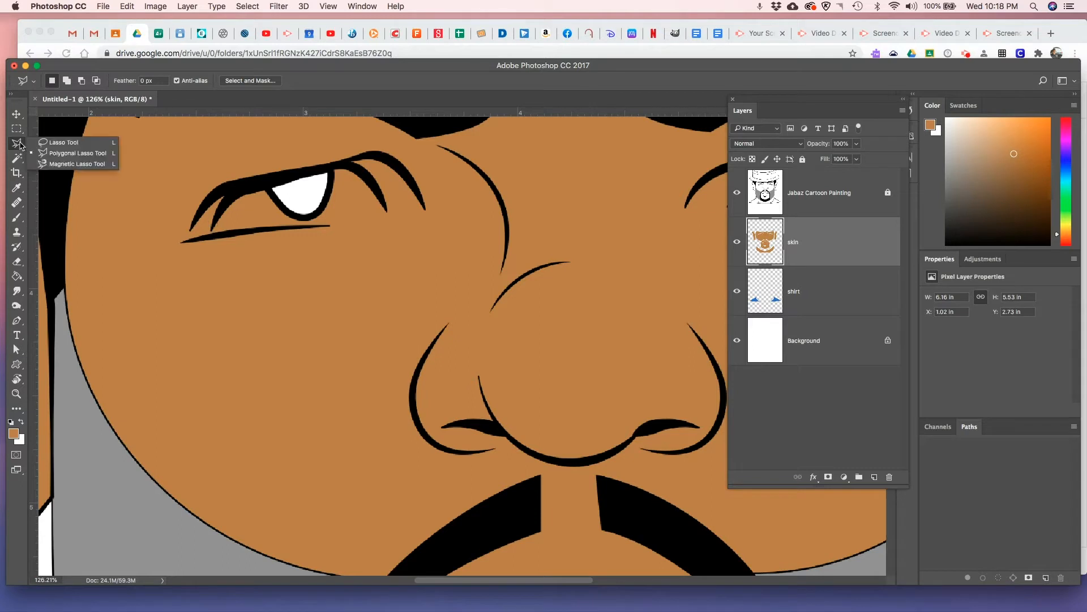
pyautogui.click(72, 144)
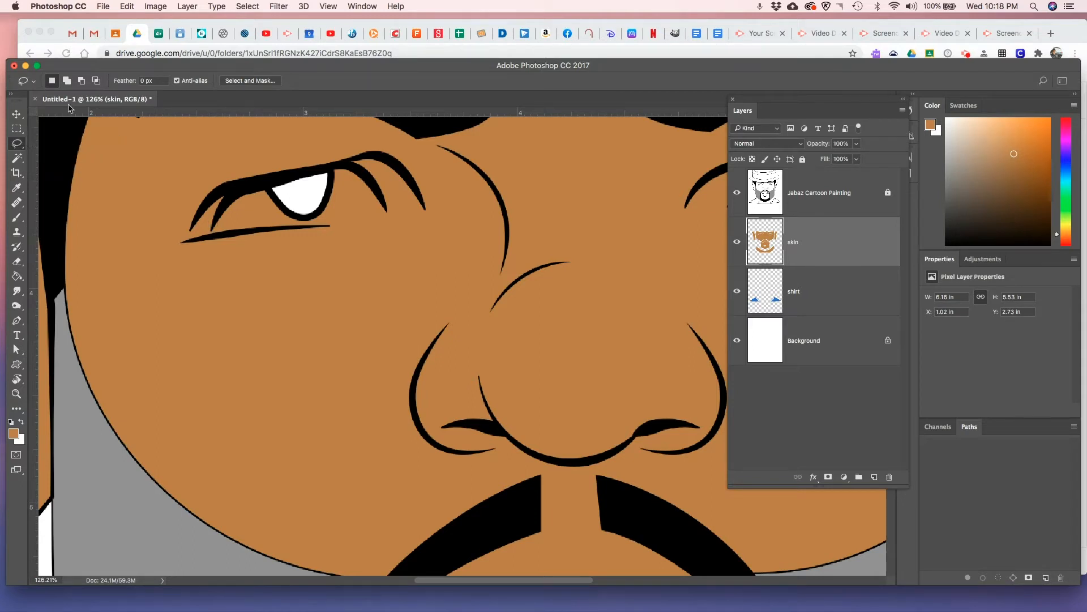
pyautogui.click(20, 146)
pyautogui.click(67, 154)
pyautogui.click(212, 236)
pyautogui.click(224, 201)
pyautogui.click(250, 186)
pyautogui.click(329, 167)
pyautogui.click(347, 166)
pyautogui.moveTo(375, 189); pyautogui.dragTo(387, 213)
pyautogui.moveTo(330, 225); pyautogui.dragTo(213, 234)
pyautogui.click(213, 234)
# Add the eye opening on the image's right to the selection with the Polygonal Lasso tool, following its lid lines
pyautogui.click(66, 81)
pyautogui.hscroll(10, 457, 174)
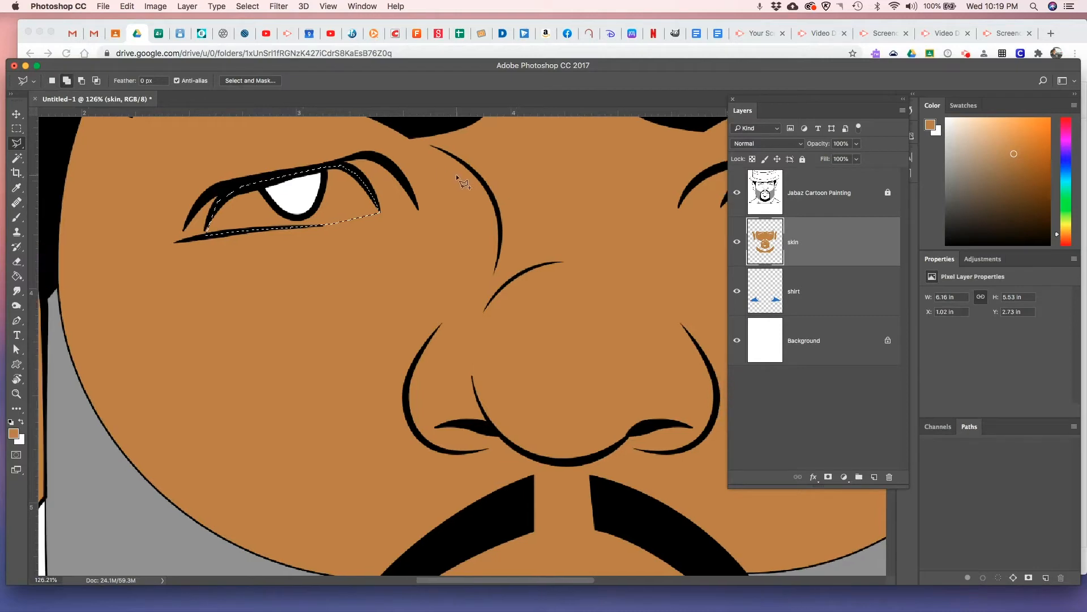
pyautogui.click(433, 165)
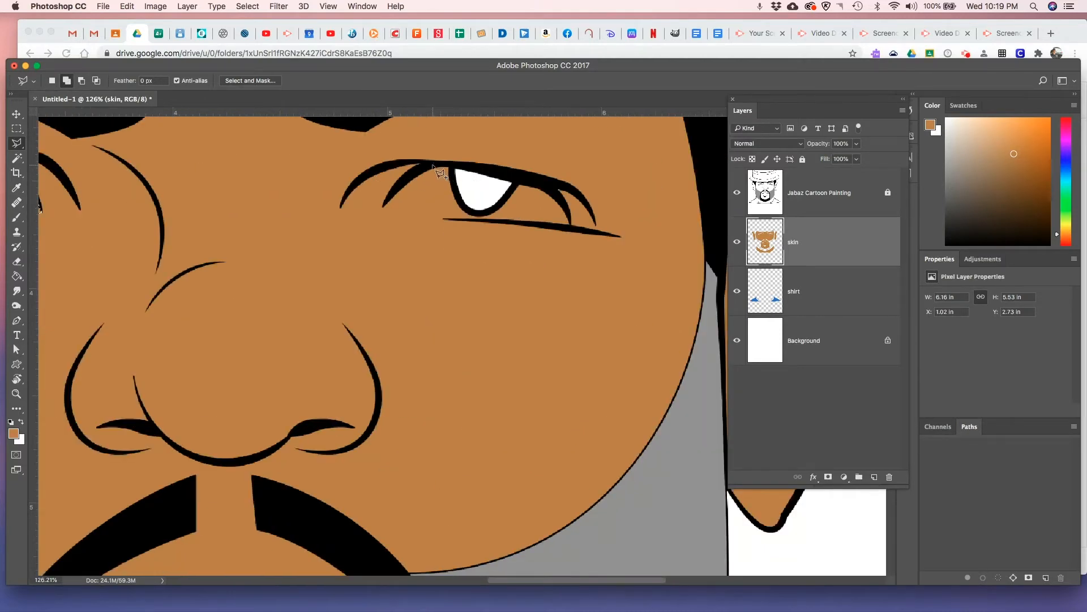
pyautogui.click(408, 176)
pyautogui.click(444, 217)
pyautogui.click(571, 228)
pyautogui.click(559, 192)
pyautogui.click(529, 178)
pyautogui.click(440, 173)
# Delete the brown inside both selected eye openings on the skin layer and deselect
pyautogui.press('super+minus')
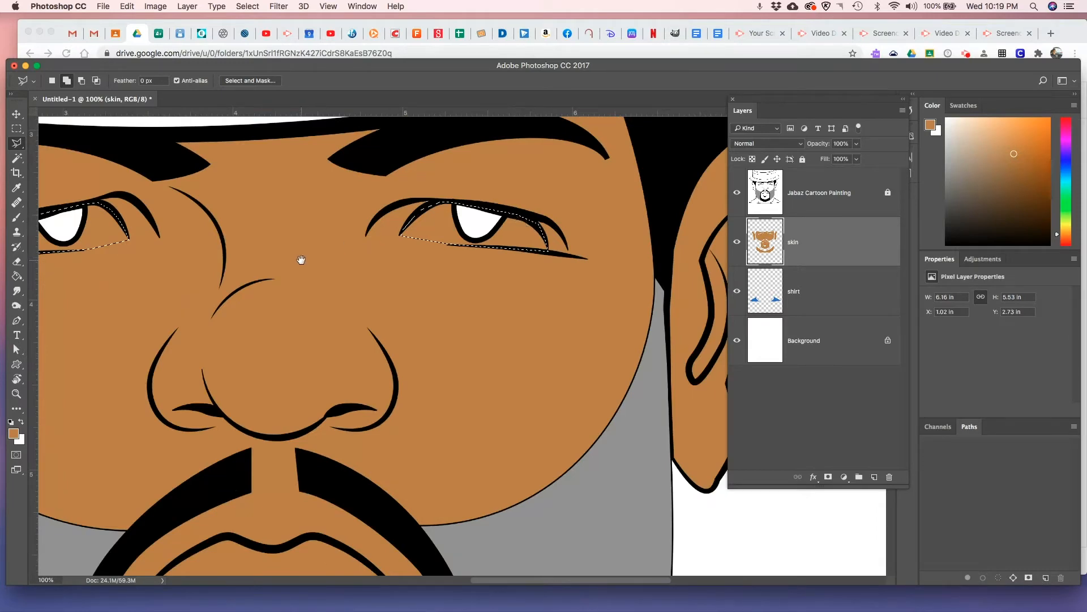
pyautogui.moveTo(304, 257); pyautogui.dragTo(432, 261)
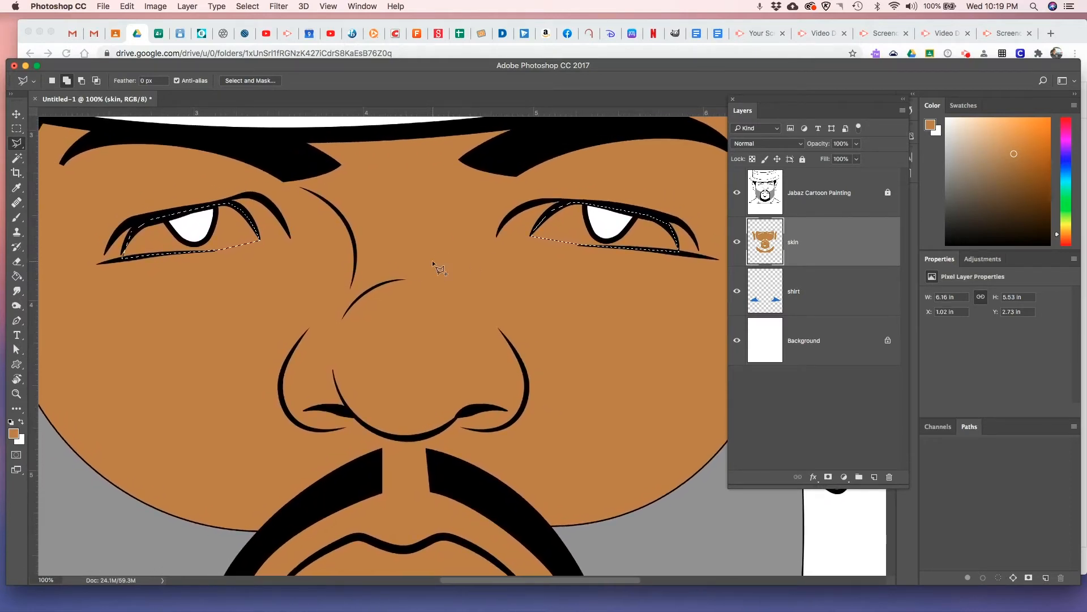
pyautogui.press('BackSpace')
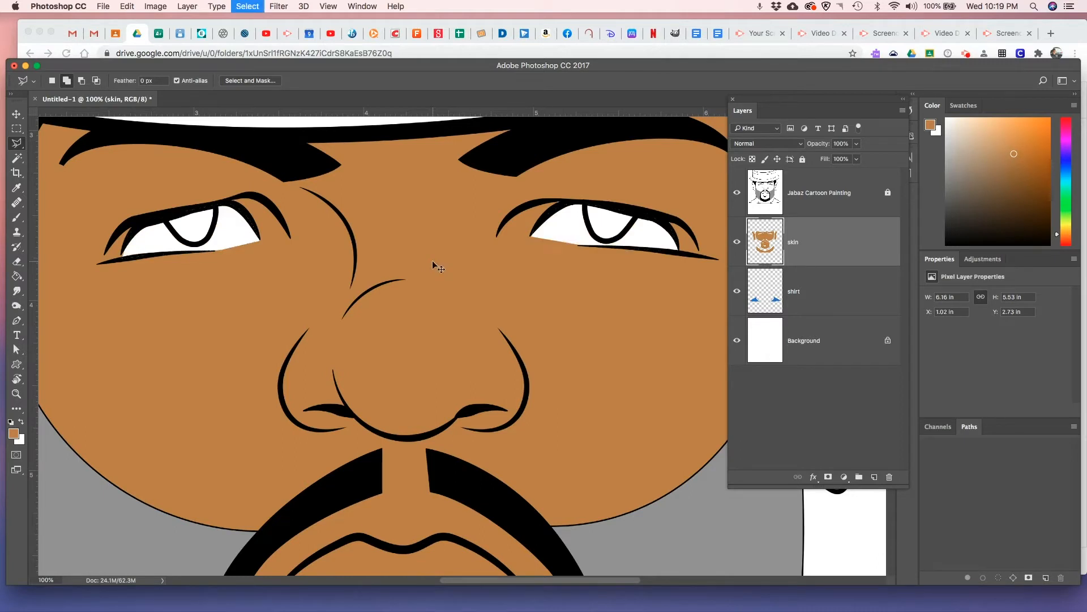
pyautogui.press('super+0')
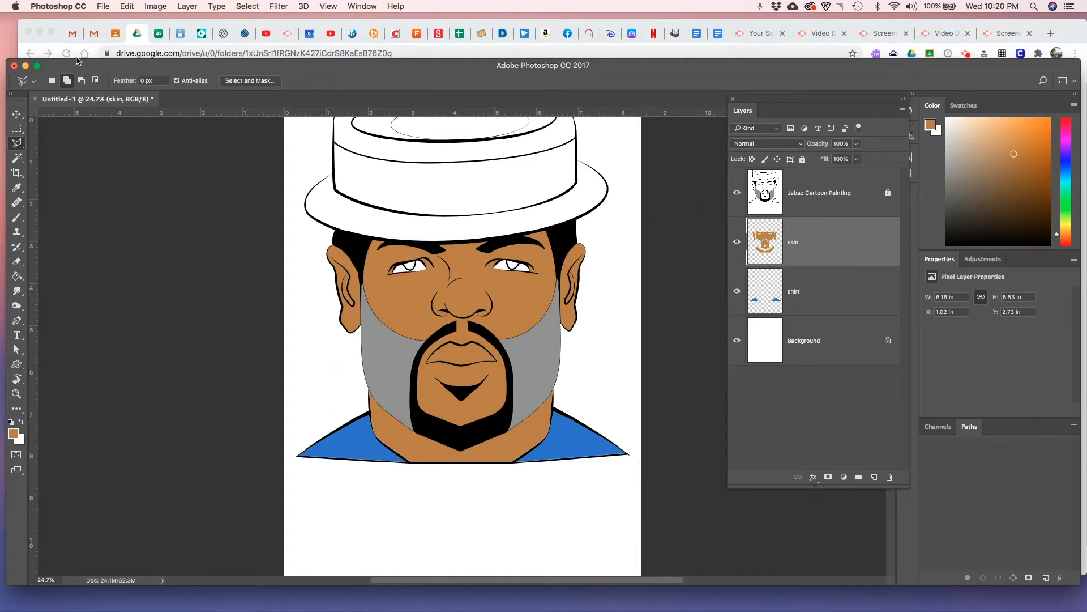
pyautogui.click(104, 7)
pyautogui.click(116, 124)
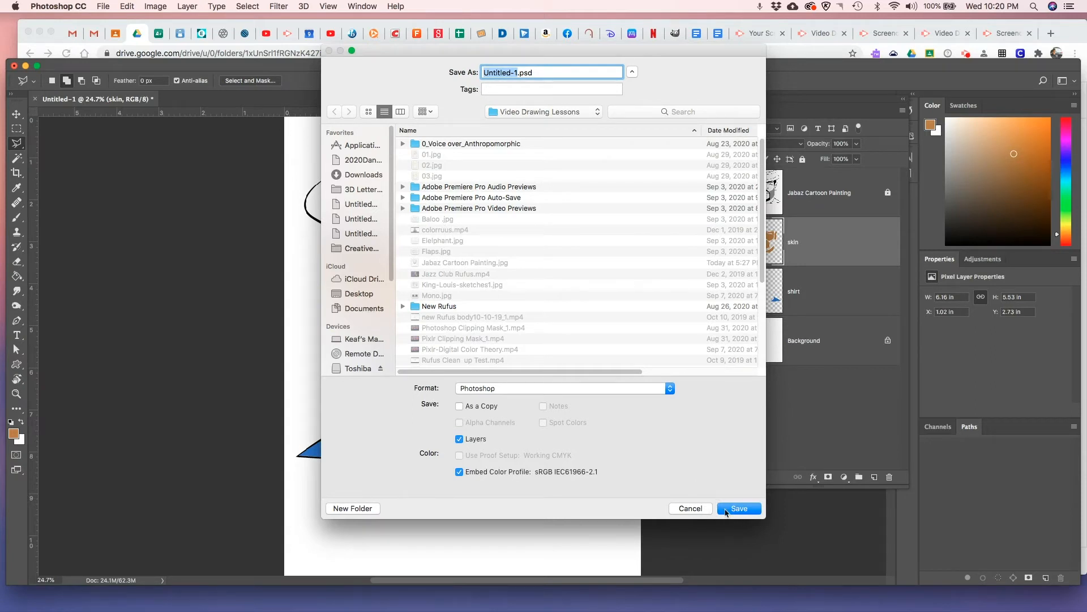
pyautogui.click(691, 508)
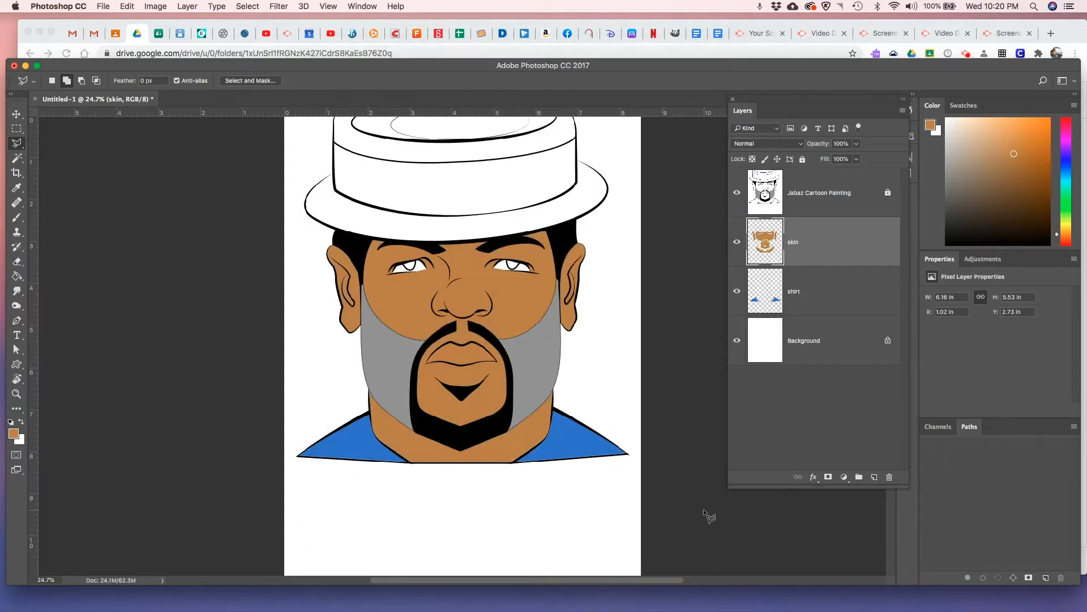
# Close the cartoon document without saving and create a new portrait 8.5 x 11 inch RGB Color document at 300 pixels/inch with a white background
pyautogui.click(35, 100)
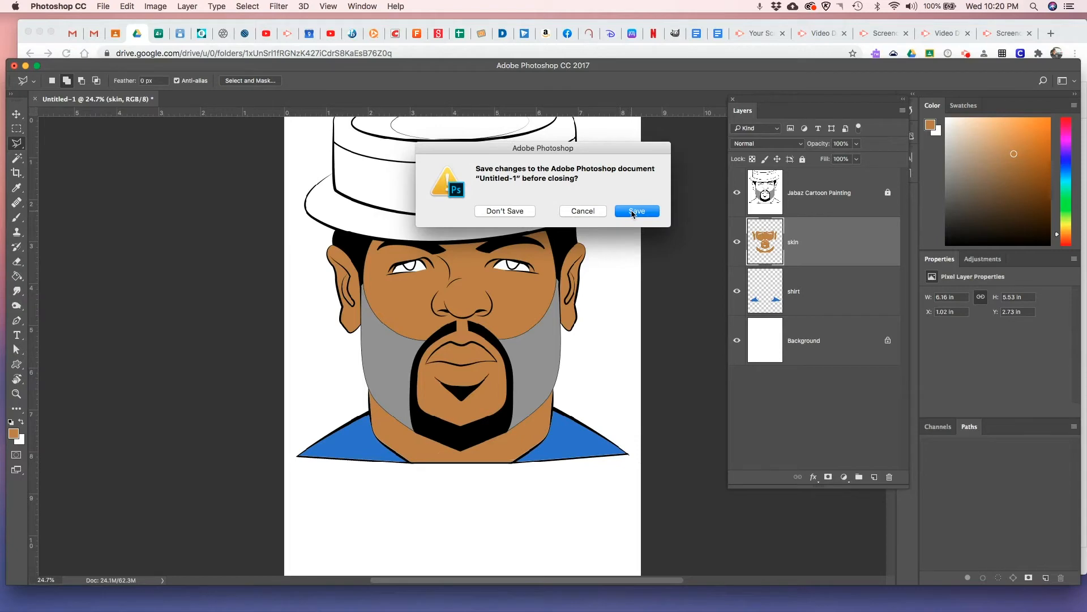
pyautogui.click(515, 213)
pyautogui.click(72, 250)
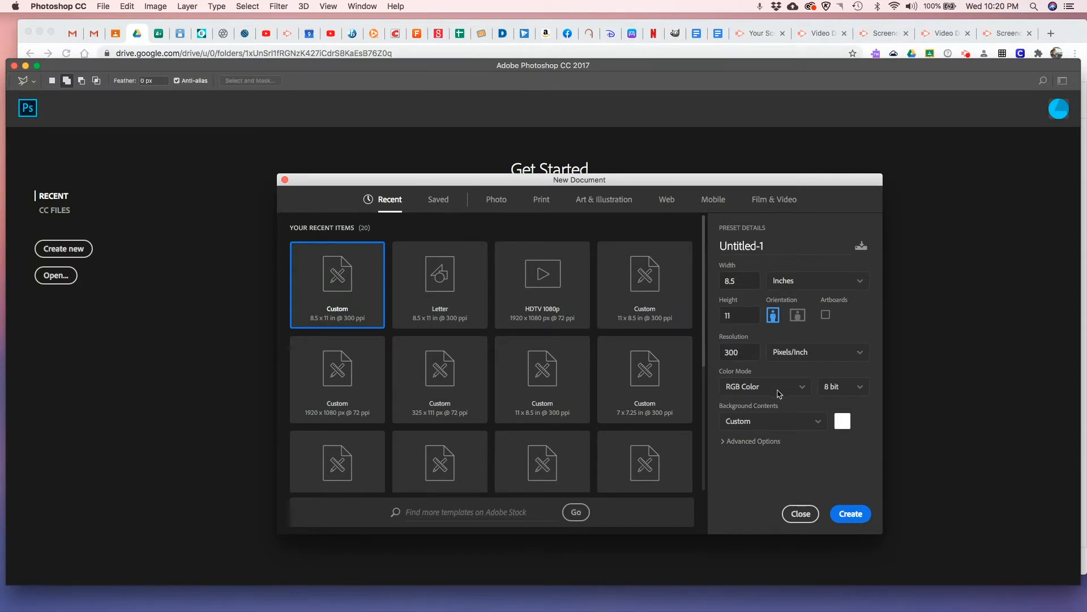
pyautogui.click(801, 388)
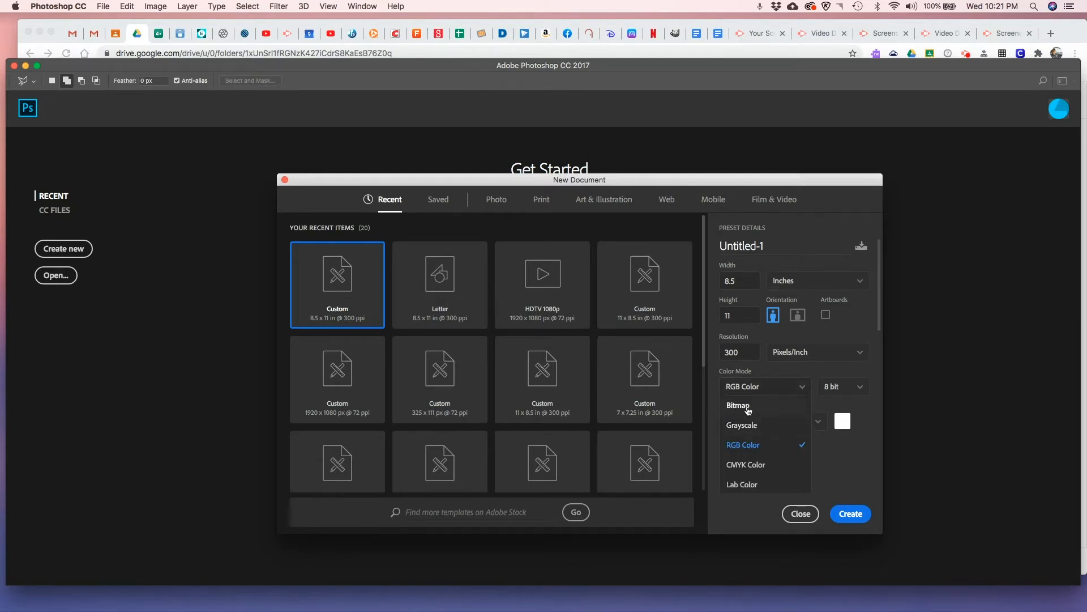
pyautogui.click(829, 409)
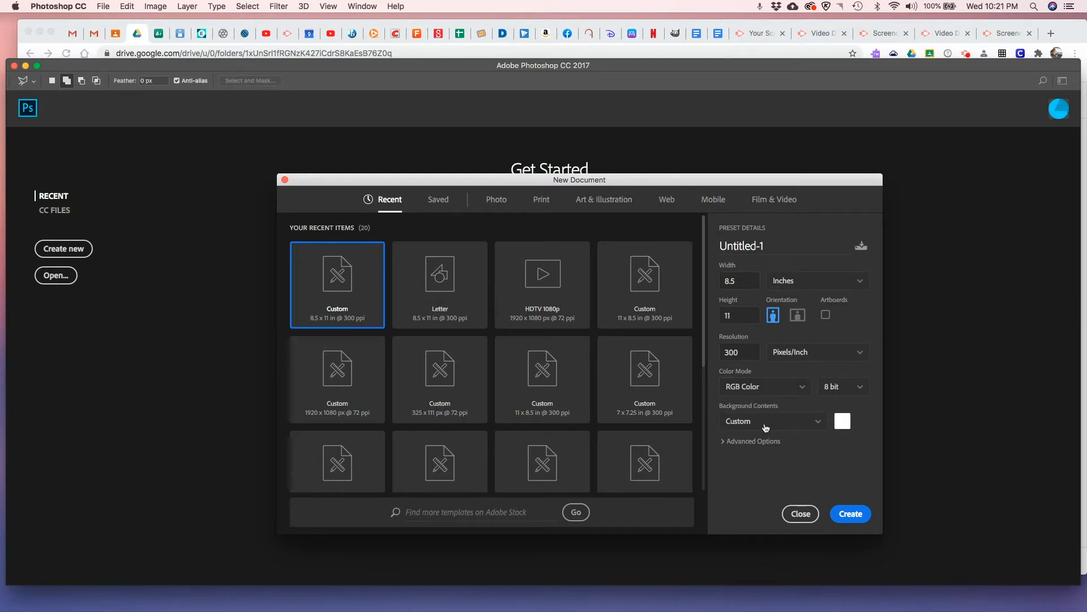
pyautogui.click(851, 515)
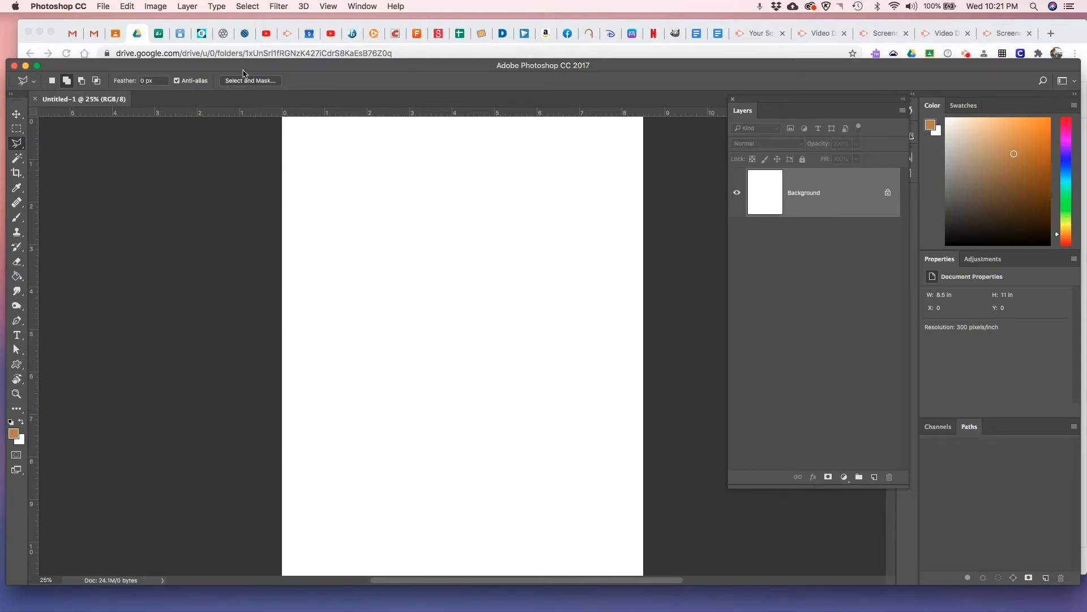
# Place 01.jpg from the Video Drawing Lessons folder as an embedded image on the blank page at its default size
pyautogui.click(103, 6)
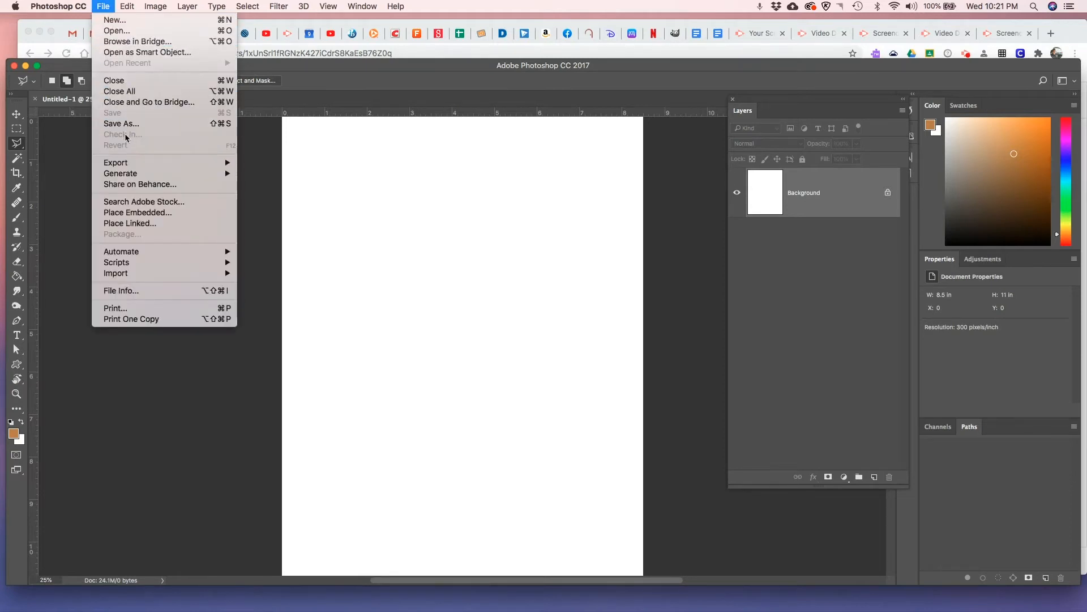
pyautogui.click(138, 213)
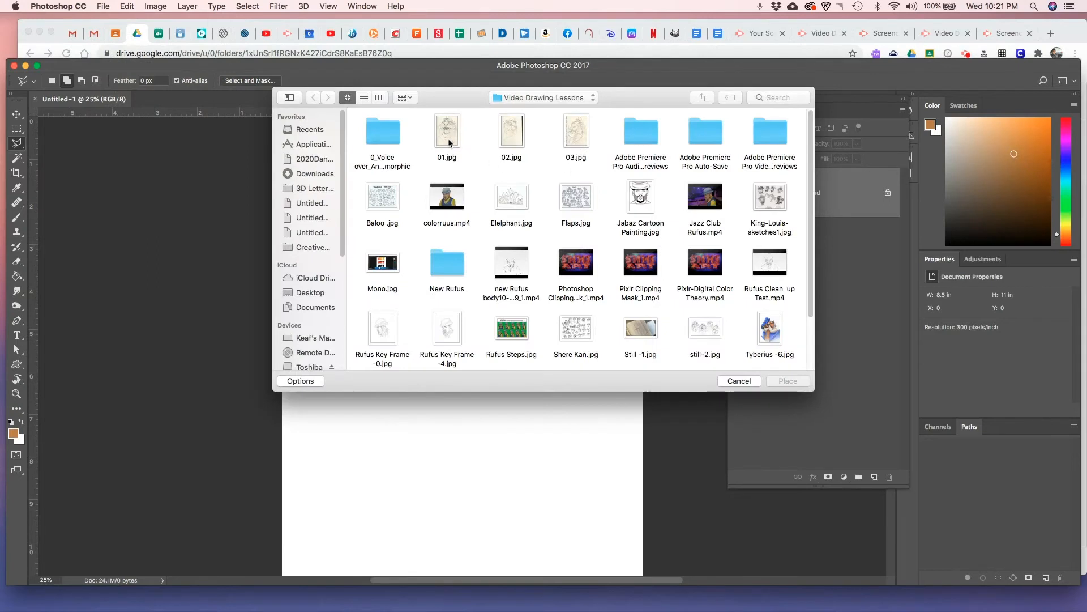
pyautogui.click(449, 140)
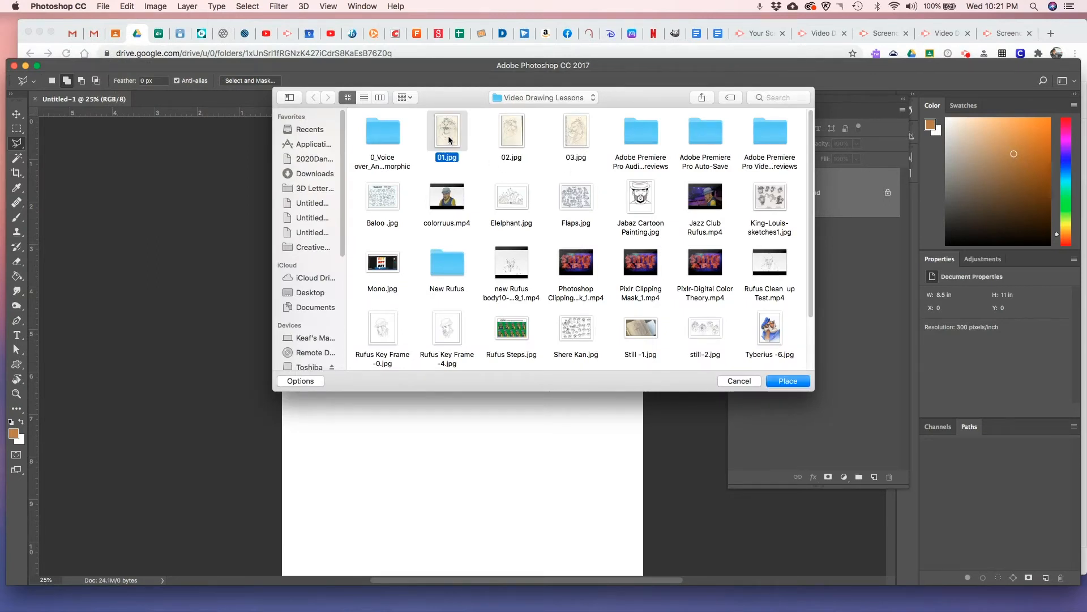
pyautogui.click(802, 384)
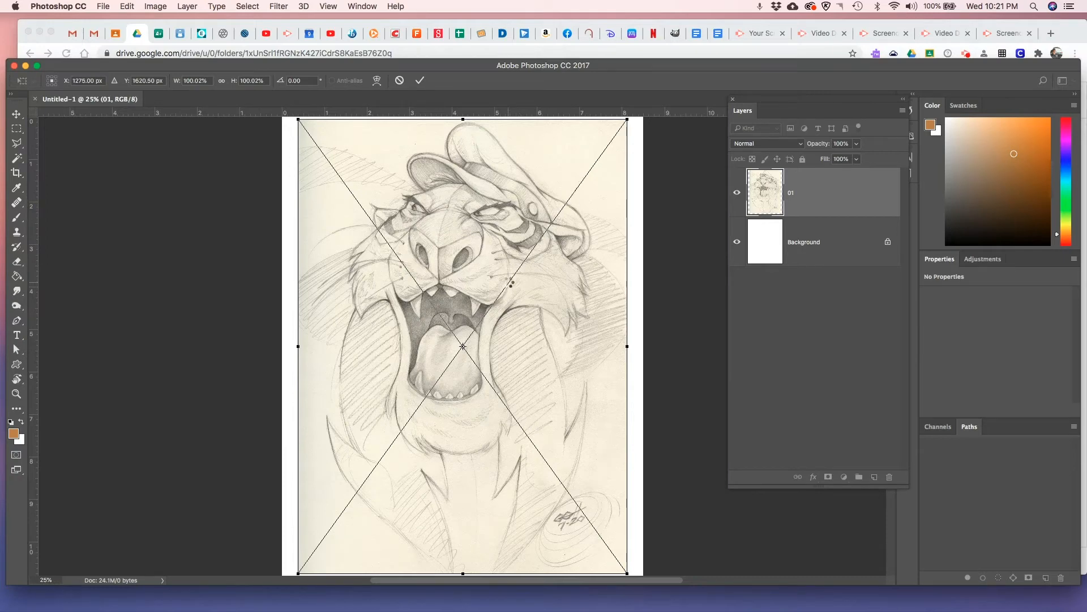
pyautogui.press('Return')
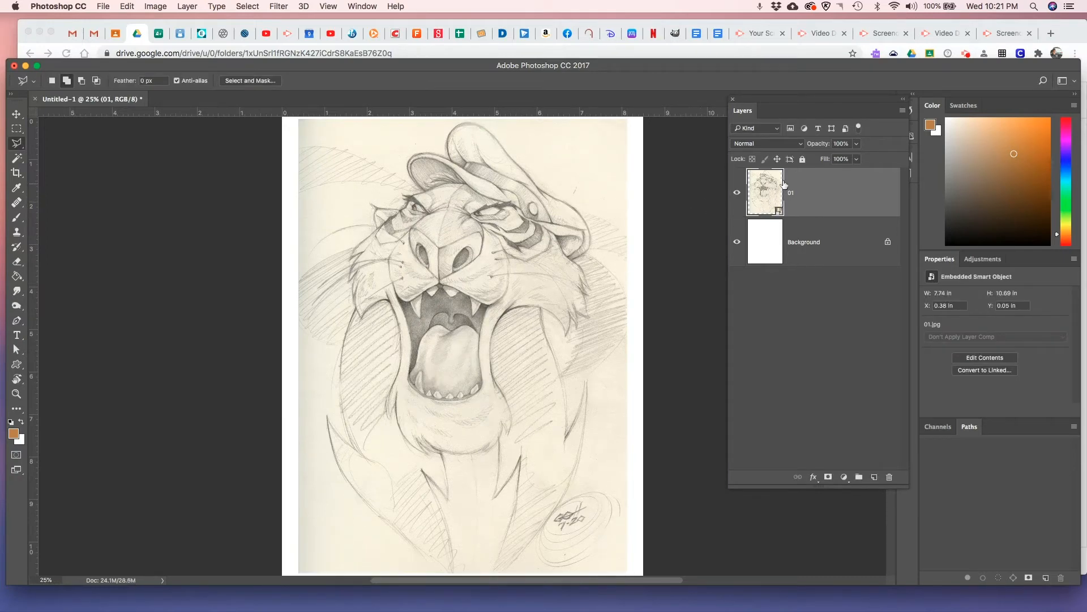
# Rasterize the placed 01 sketch layer and activate the Move tool
pyautogui.rightClick(808, 192)
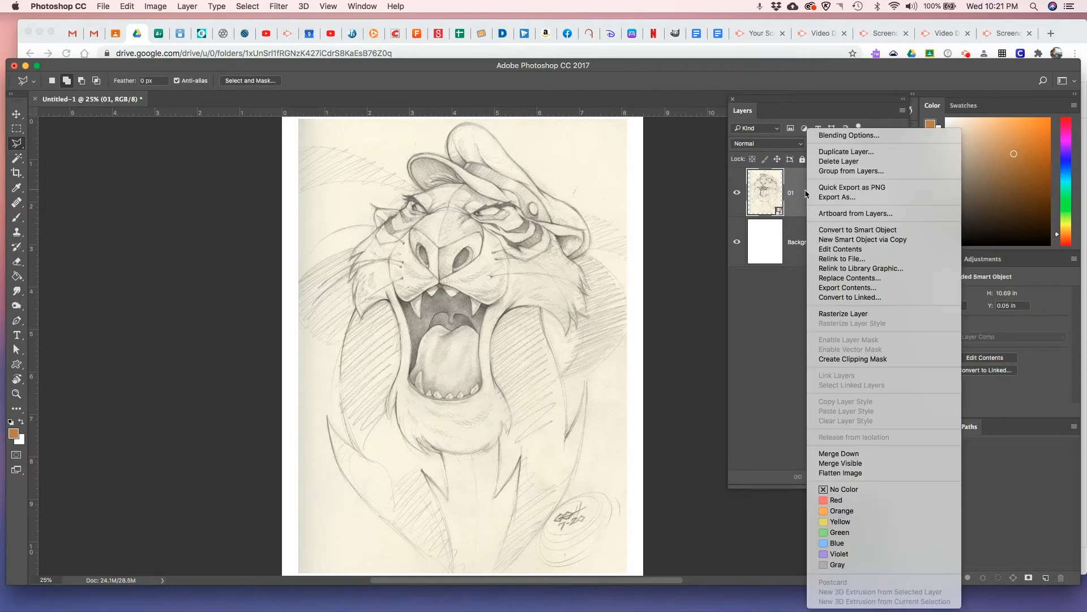
pyautogui.click(840, 315)
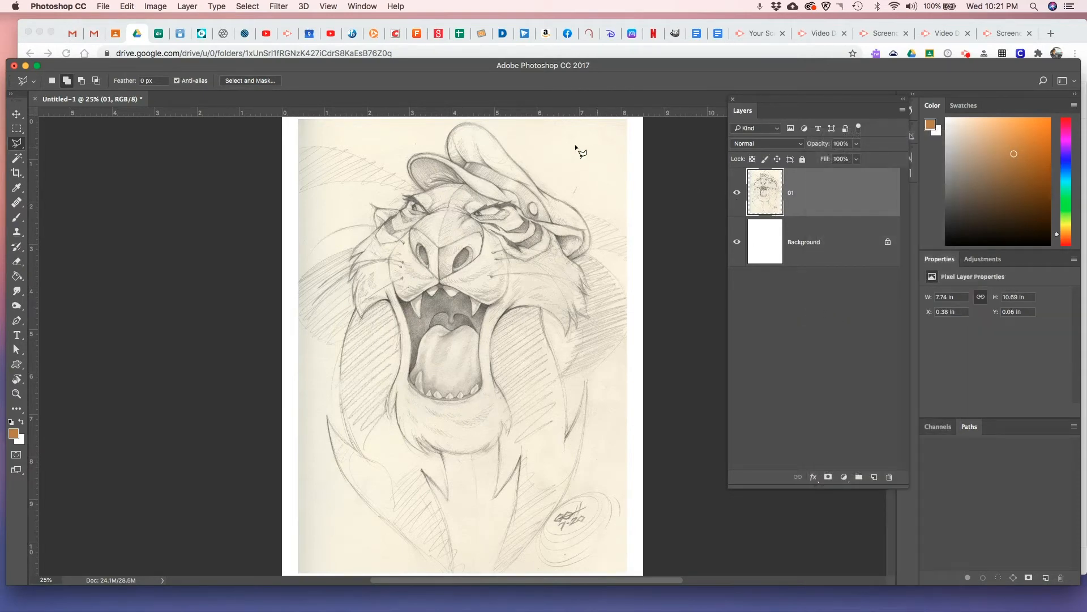
pyautogui.click(16, 114)
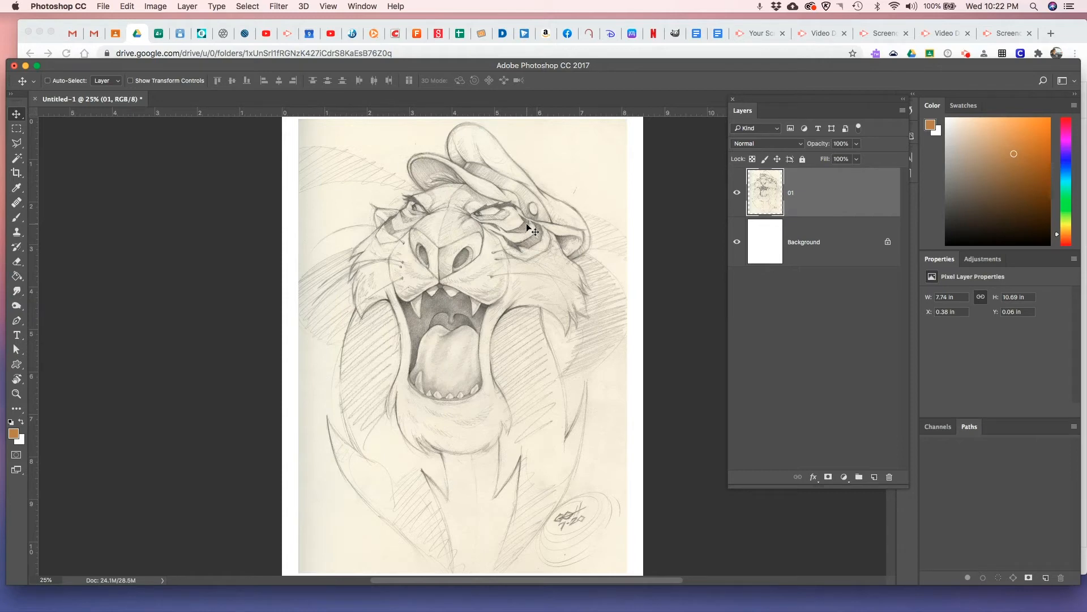
# Desaturate the 01 sketch layer and bring its Levels input values to 34, 0.57 and 227 for darker pencil lines and whiter paper
pyautogui.press('super+shift+u')
pyautogui.hotkey('ctrl', 'l')
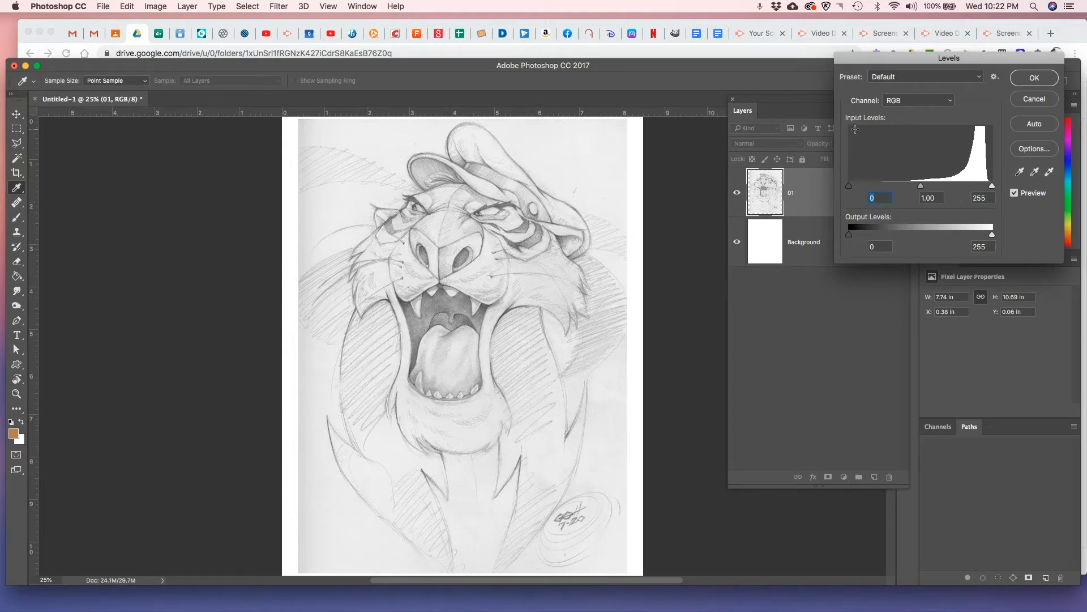
pyautogui.moveTo(969, 64); pyautogui.dragTo(786, 137)
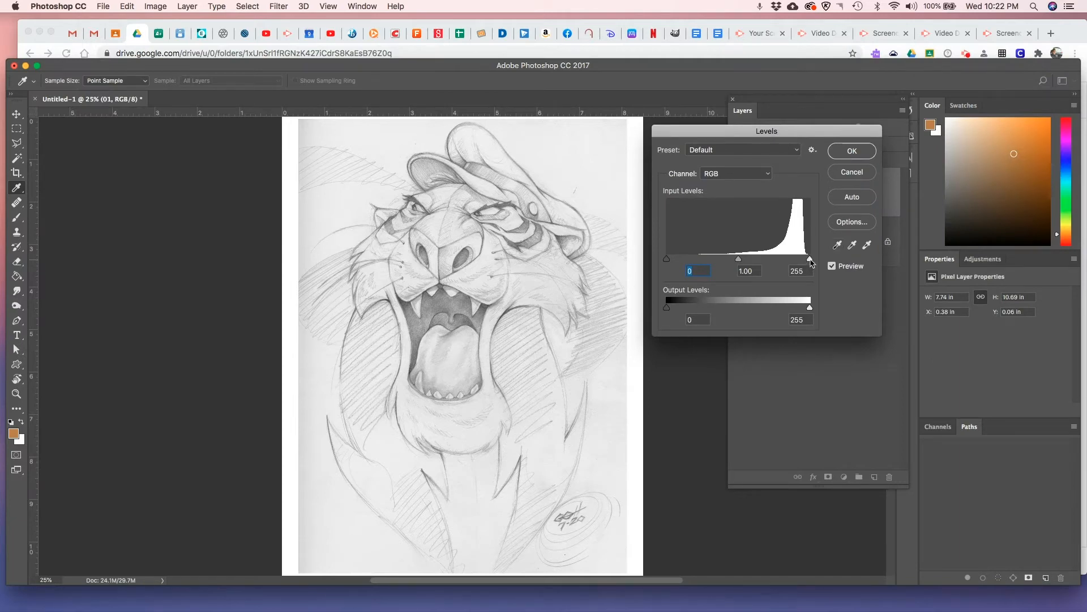
pyautogui.moveTo(810, 259); pyautogui.dragTo(800, 259)
pyautogui.moveTo(786, 264)
pyautogui.mouseDown()
pyautogui.moveTo(735, 264)
pyautogui.moveTo(752, 262)
pyautogui.mouseUp()
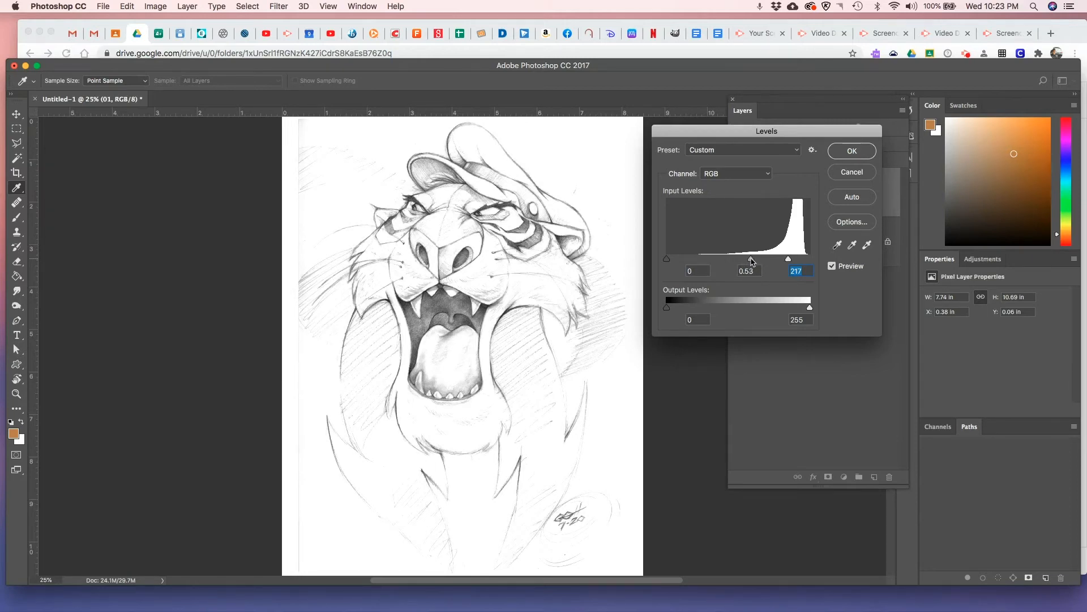
pyautogui.moveTo(749, 263); pyautogui.dragTo(749, 262)
pyautogui.moveTo(670, 262); pyautogui.dragTo(687, 262)
pyautogui.moveTo(789, 260); pyautogui.dragTo(794, 264)
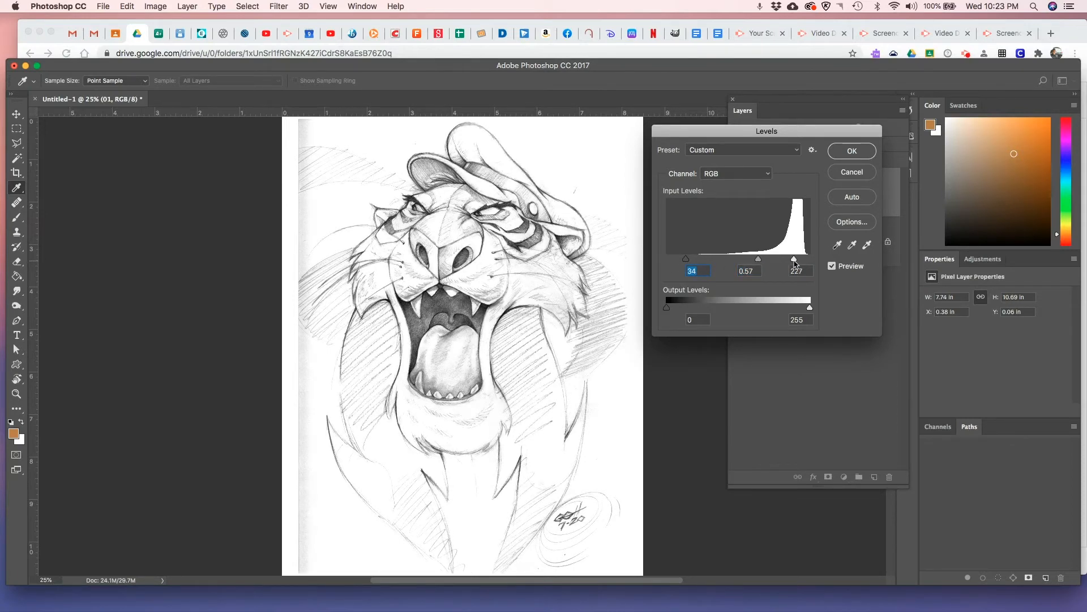
# Fine-tune the midtone and white input levels of the sketch and apply the Levels adjustment
pyautogui.click(794, 260)
pyautogui.moveTo(760, 262); pyautogui.dragTo(756, 262)
pyautogui.moveTo(794, 260); pyautogui.dragTo(794, 263)
pyautogui.click(794, 261)
pyautogui.click(759, 260)
pyautogui.moveTo(808, 308); pyautogui.dragTo(815, 309)
pyautogui.click(848, 154)
pyautogui.press('v')
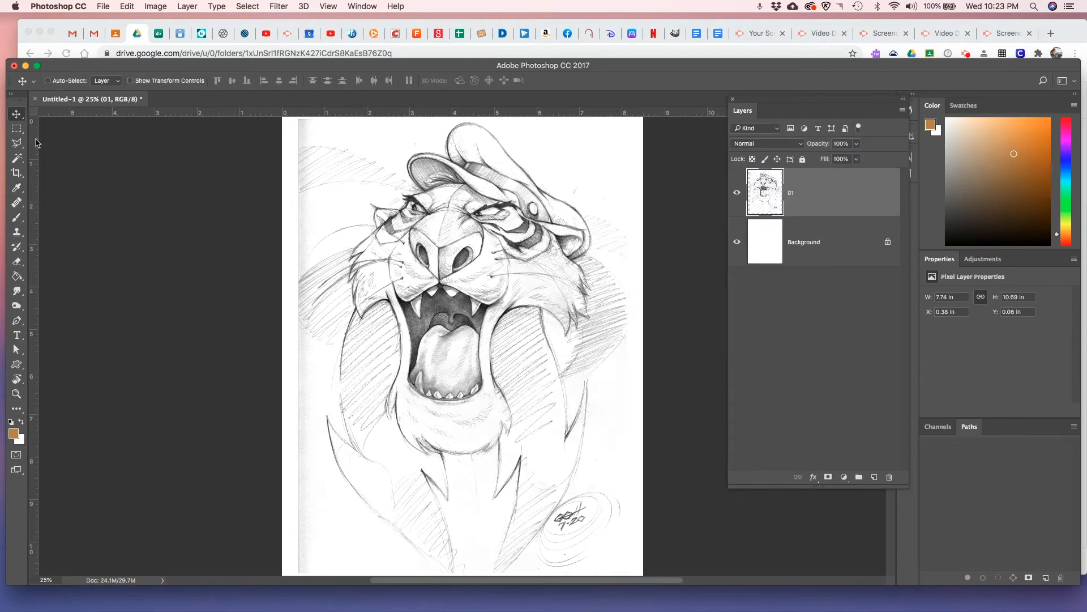
# Select the grey scan strip along the sketch's left edge with the Polygonal Lasso, delete it and deselect
pyautogui.click(17, 144)
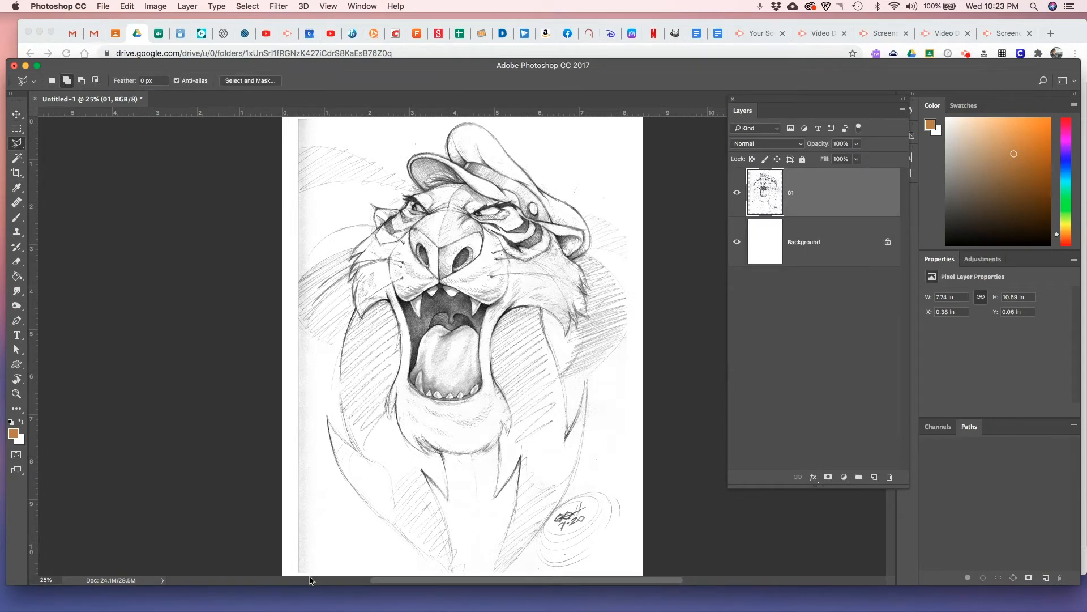
pyautogui.moveTo(321, 118)
pyautogui.mouseDown()
pyautogui.moveTo(318, 572)
pyautogui.moveTo(294, 579)
pyautogui.moveTo(276, 134)
pyautogui.moveTo(286, 116)
pyautogui.moveTo(317, 148)
pyautogui.moveTo(322, 173)
pyautogui.mouseUp()
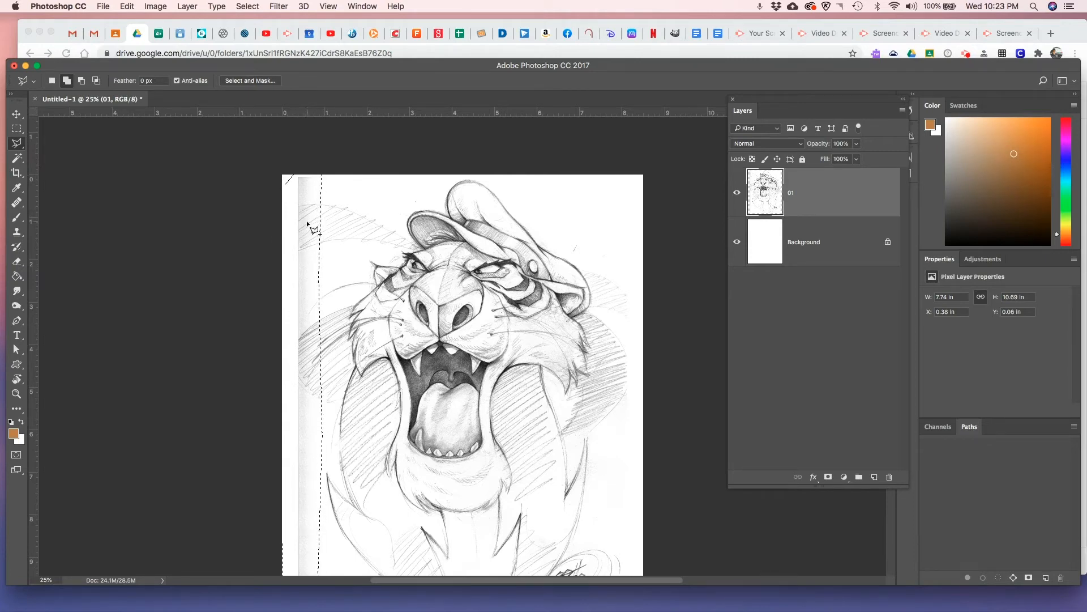
pyautogui.press('Delete')
pyautogui.press('super+d')
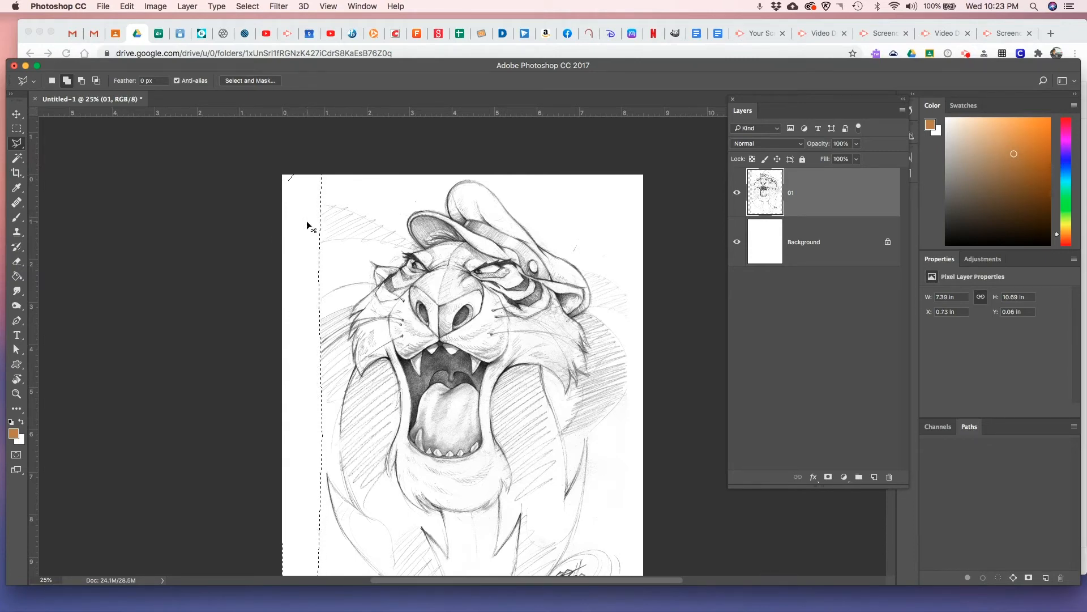
# Outline the signature and surrounding swirls at the sketch's lower right with the Polygonal Lasso, delete them and deselect
pyautogui.scroll(-3, 527, 464)
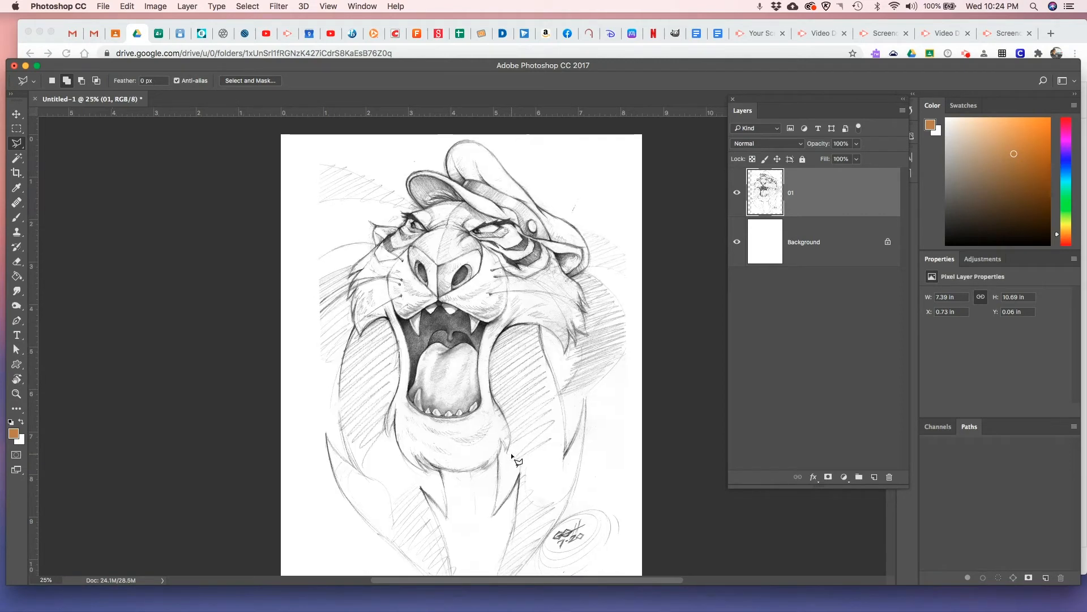
pyautogui.scroll(-5, 616, 494)
pyautogui.scroll(2, 617, 464)
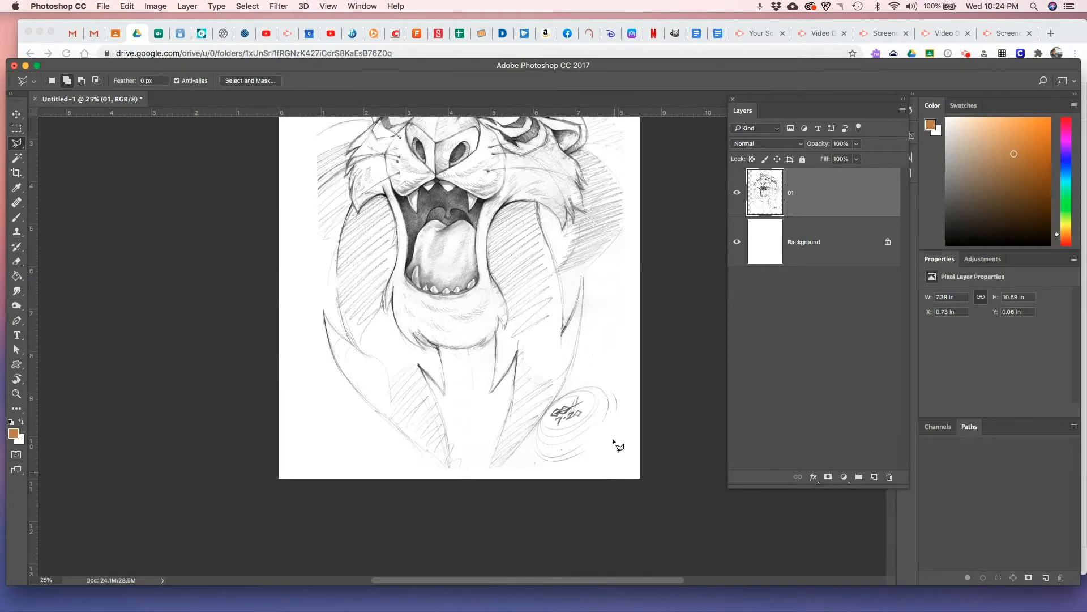
pyautogui.click(606, 366)
pyautogui.click(563, 389)
pyautogui.click(532, 437)
pyautogui.click(532, 471)
pyautogui.click(594, 470)
pyautogui.click(622, 433)
pyautogui.doubleClick(634, 378)
pyautogui.press('Delete')
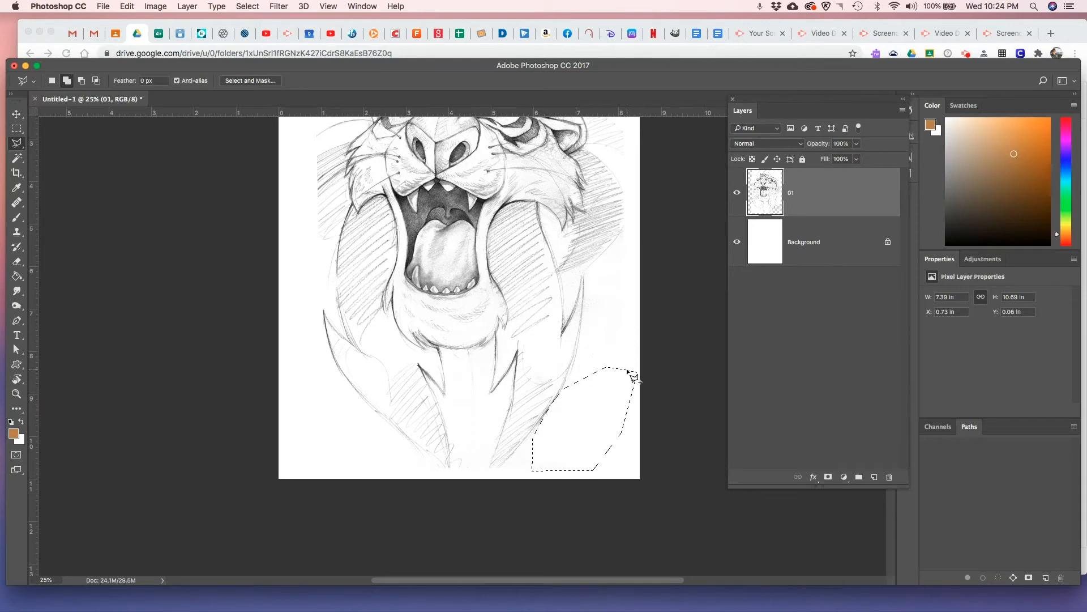
pyautogui.press('super+d')
# Fade the background hatching around the tiger's head with a soft 200 px Eraser at 41% opacity, and return to the Polygonal Lasso
pyautogui.scroll(5, 609, 377)
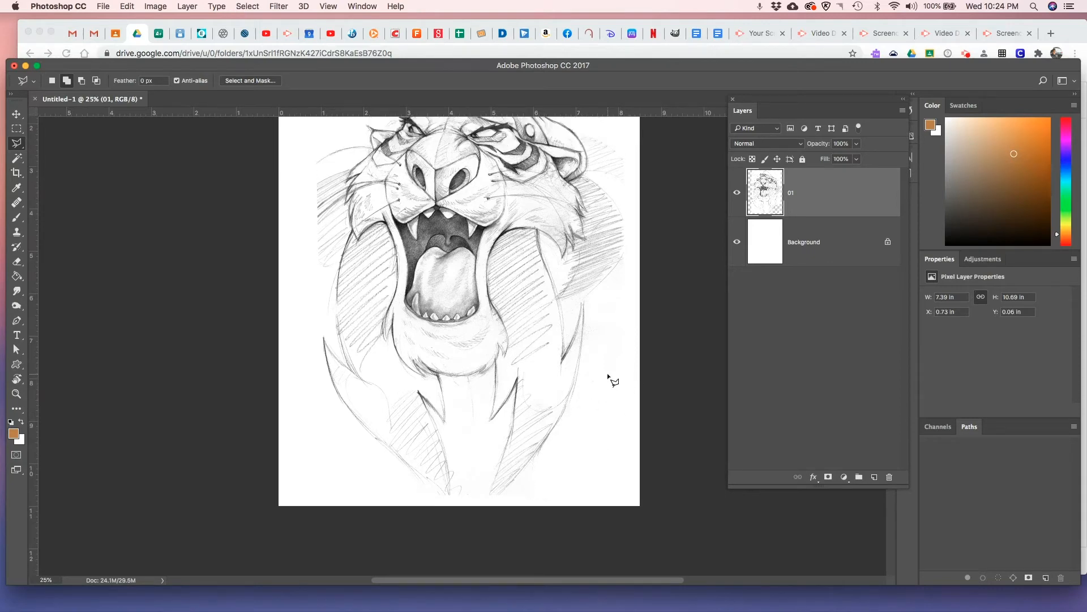
pyautogui.scroll(-5, 606, 373)
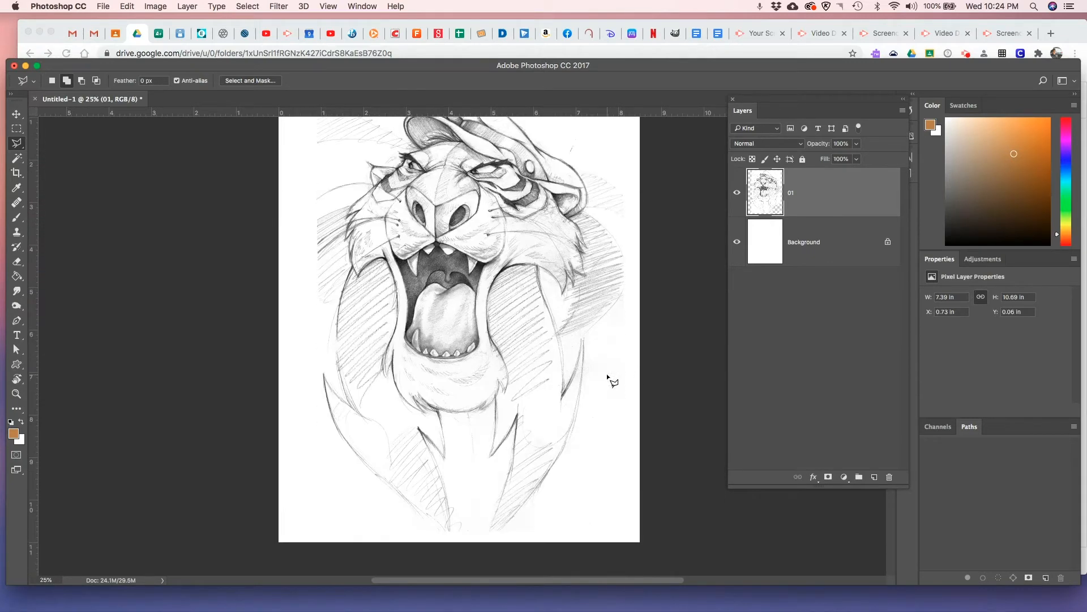
pyautogui.scroll(2, 608, 377)
pyautogui.scroll(-2, 609, 377)
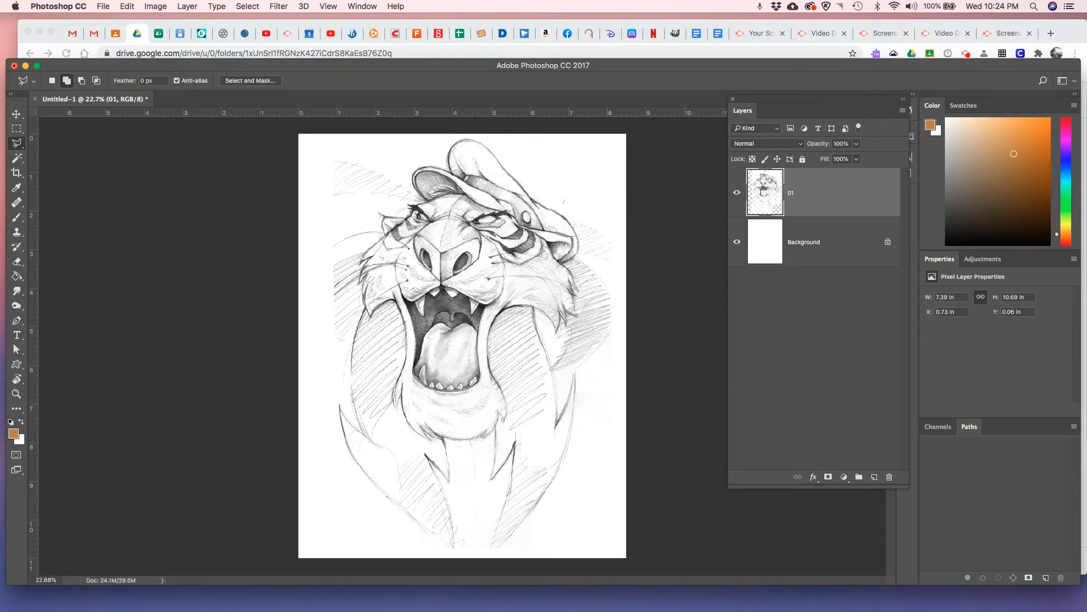
pyautogui.click(18, 262)
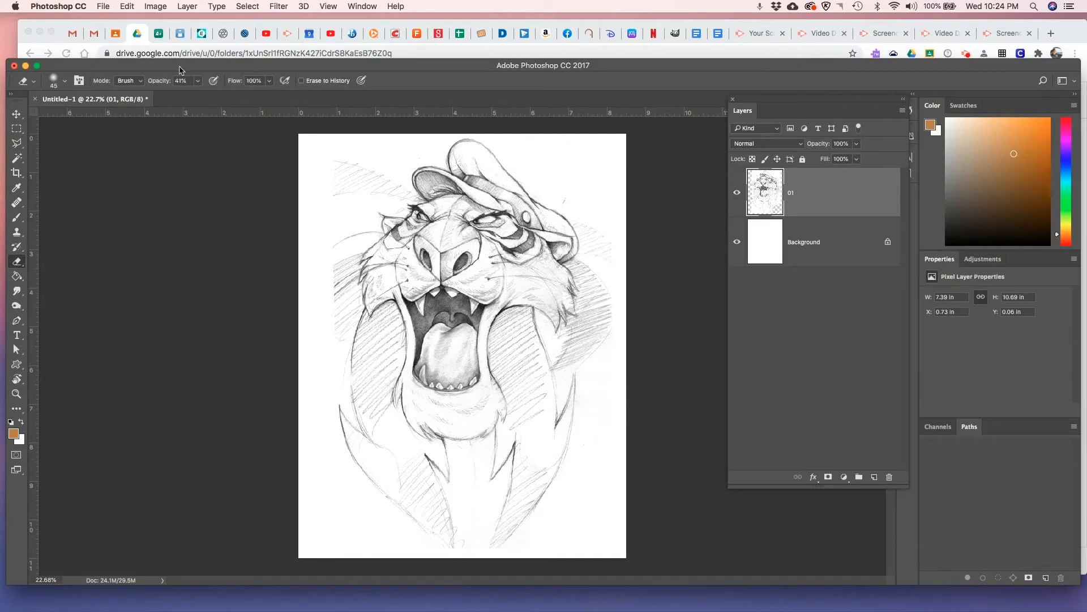
pyautogui.click(64, 81)
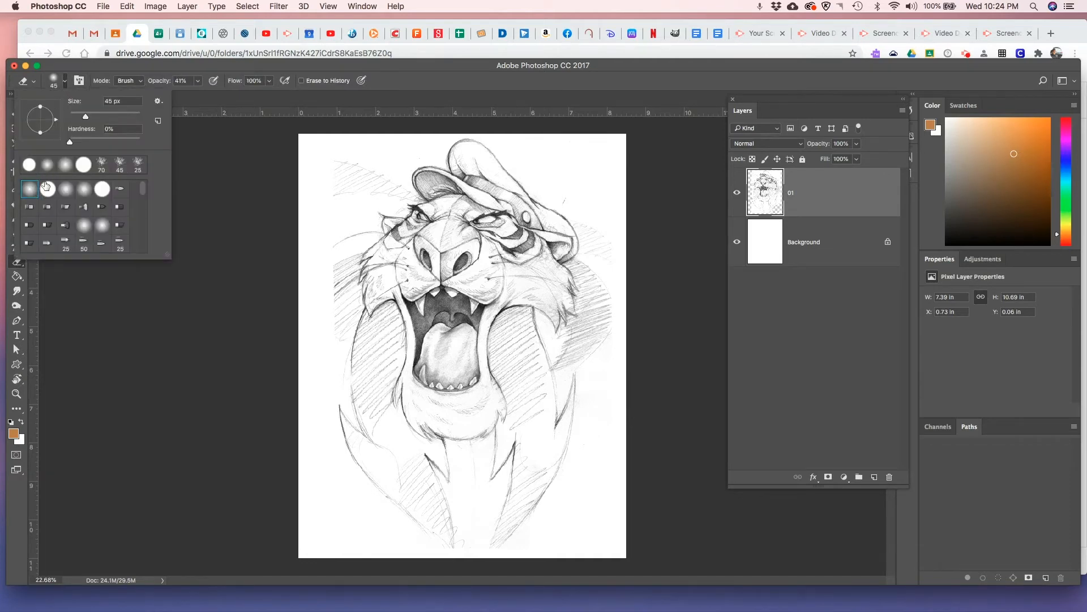
pyautogui.click(216, 100)
pyautogui.click(198, 82)
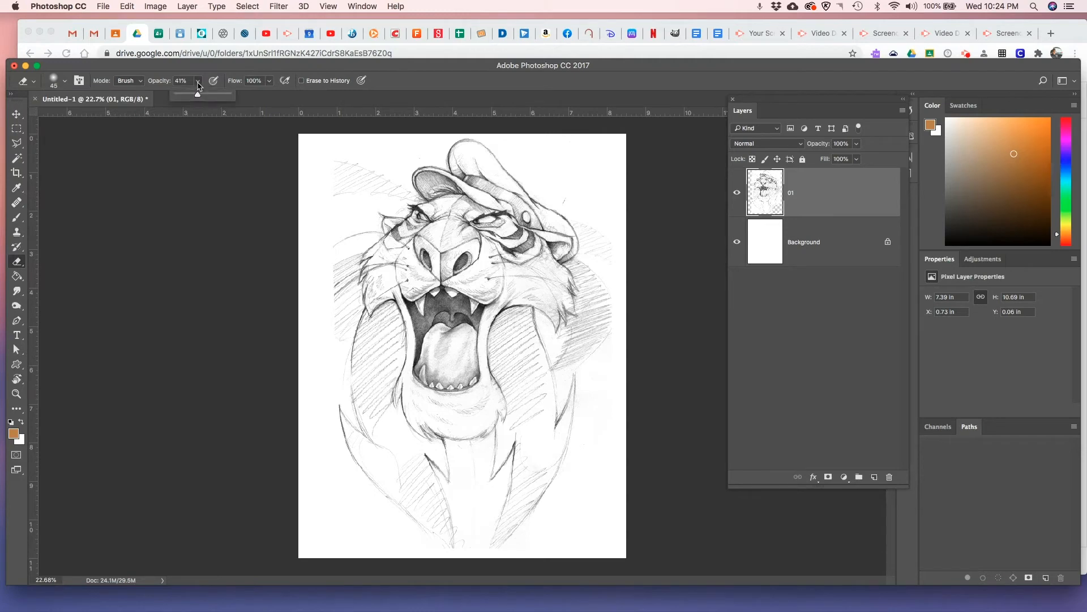
pyautogui.click(270, 96)
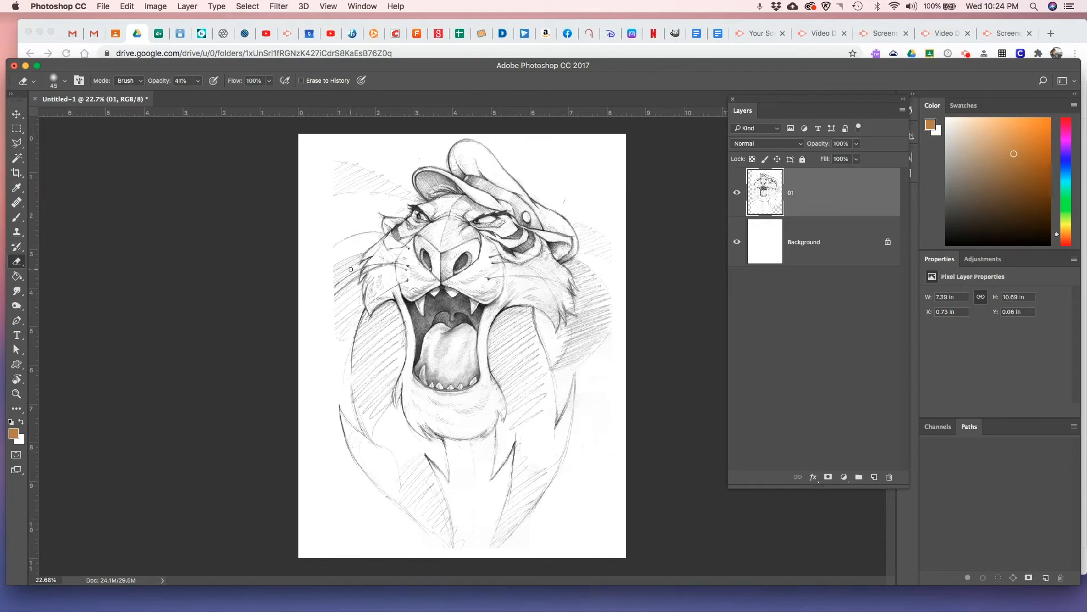
pyautogui.press(']')
pyautogui.press(']')
pyautogui.press(']')
pyautogui.press(']')
pyautogui.press(']')
pyautogui.press(']')
pyautogui.press(']')
pyautogui.moveTo(600, 351)
pyautogui.mouseDown()
pyautogui.moveTo(610, 289)
pyautogui.moveTo(597, 344)
pyautogui.moveTo(599, 284)
pyautogui.moveTo(589, 346)
pyautogui.moveTo(597, 320)
pyautogui.moveTo(562, 371)
pyautogui.moveTo(573, 329)
pyautogui.moveTo(557, 365)
pyautogui.moveTo(589, 345)
pyautogui.moveTo(580, 360)
pyautogui.moveTo(586, 258)
pyautogui.moveTo(600, 297)
pyautogui.moveTo(599, 223)
pyautogui.moveTo(609, 260)
pyautogui.moveTo(608, 281)
pyautogui.moveTo(582, 194)
pyautogui.moveTo(583, 209)
pyautogui.moveTo(556, 191)
pyautogui.moveTo(587, 231)
pyautogui.mouseUp()
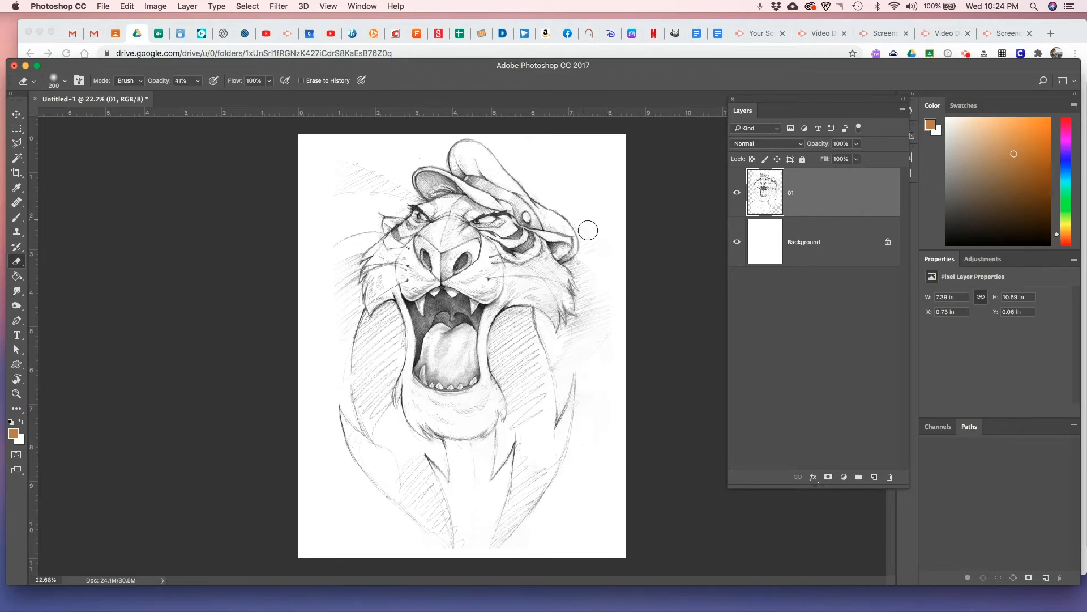
pyautogui.moveTo(366, 167)
pyautogui.mouseDown()
pyautogui.moveTo(326, 185)
pyautogui.moveTo(376, 166)
pyautogui.moveTo(359, 193)
pyautogui.mouseUp()
pyautogui.click(17, 143)
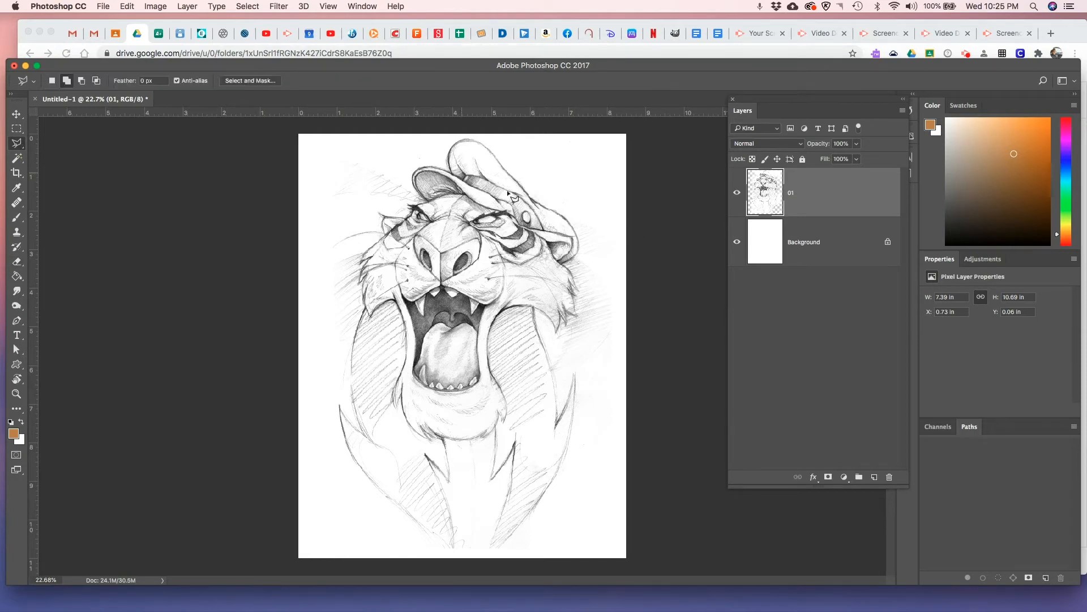
# Rename the 01 layer to Line art and set its blend mode to Multiply
pyautogui.doubleClick(791, 193)
pyautogui.click(827, 209)
pyautogui.rightClick(819, 193)
pyautogui.click(802, 189)
pyautogui.click(800, 145)
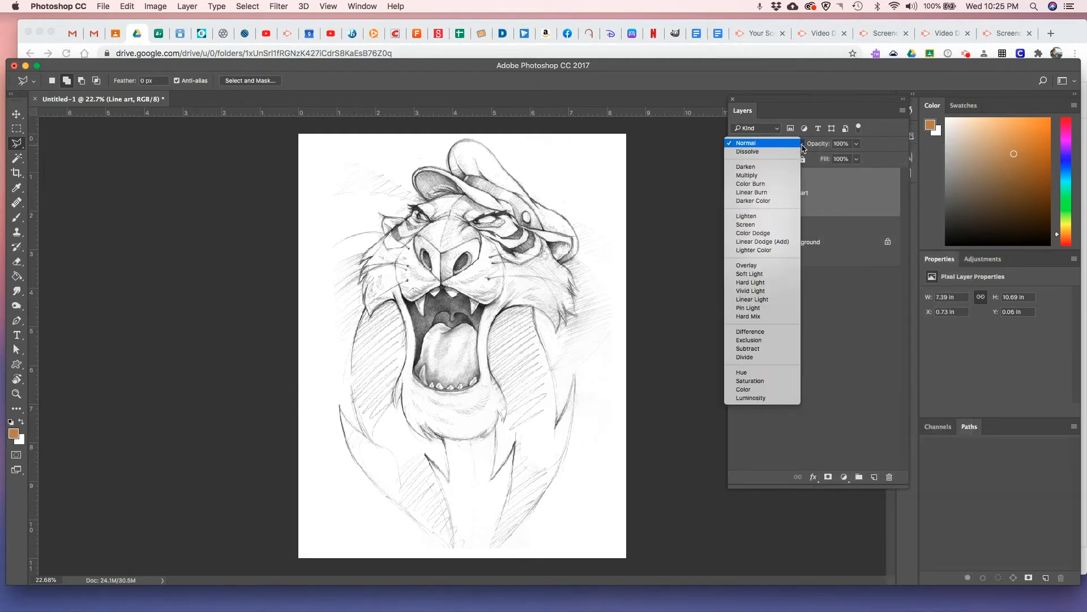
pyautogui.click(768, 177)
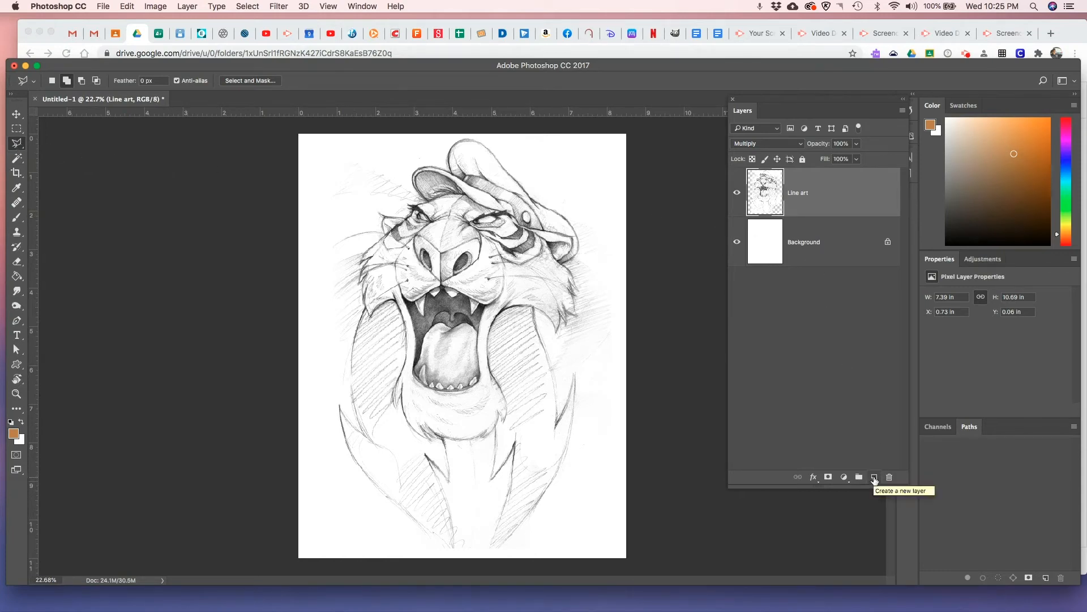
# Create a new layer beneath Line art and name it Hat
pyautogui.click(874, 479)
pyautogui.moveTo(815, 170); pyautogui.dragTo(805, 245)
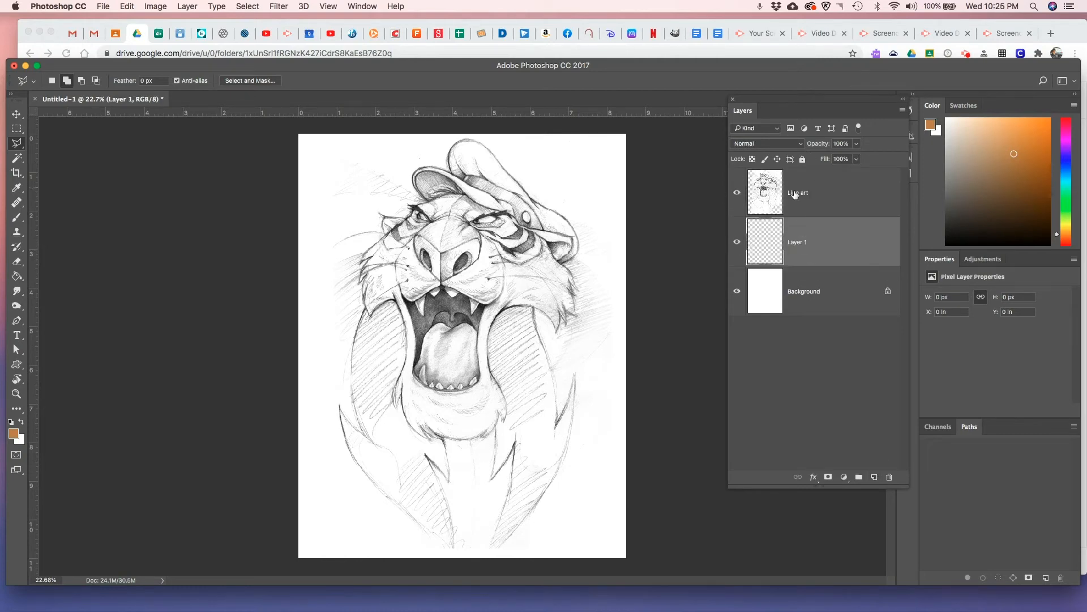
pyautogui.click(814, 194)
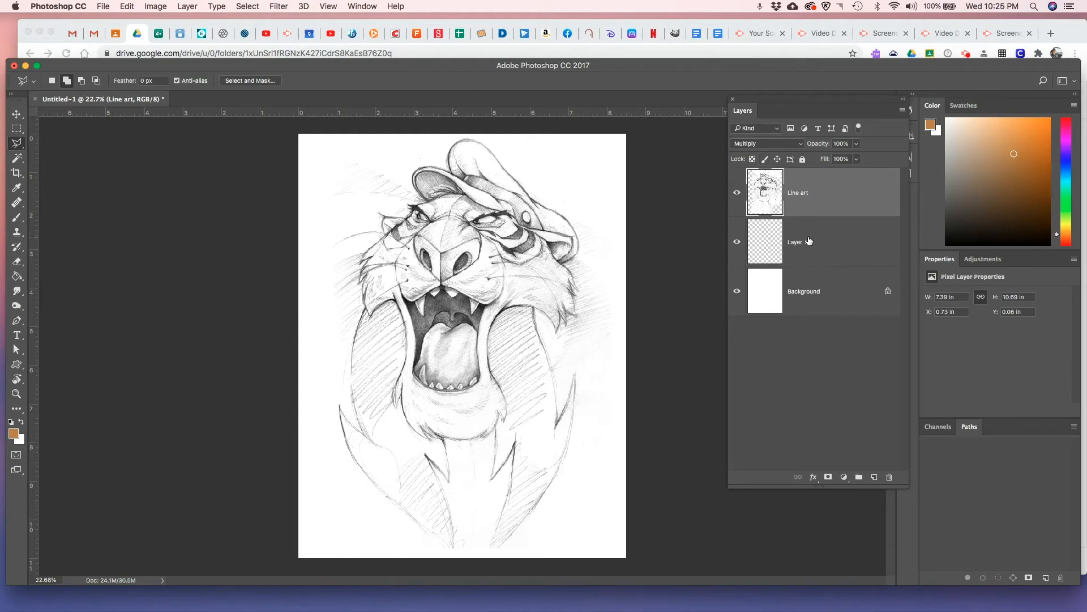
pyautogui.click(808, 245)
pyautogui.doubleClick(813, 244)
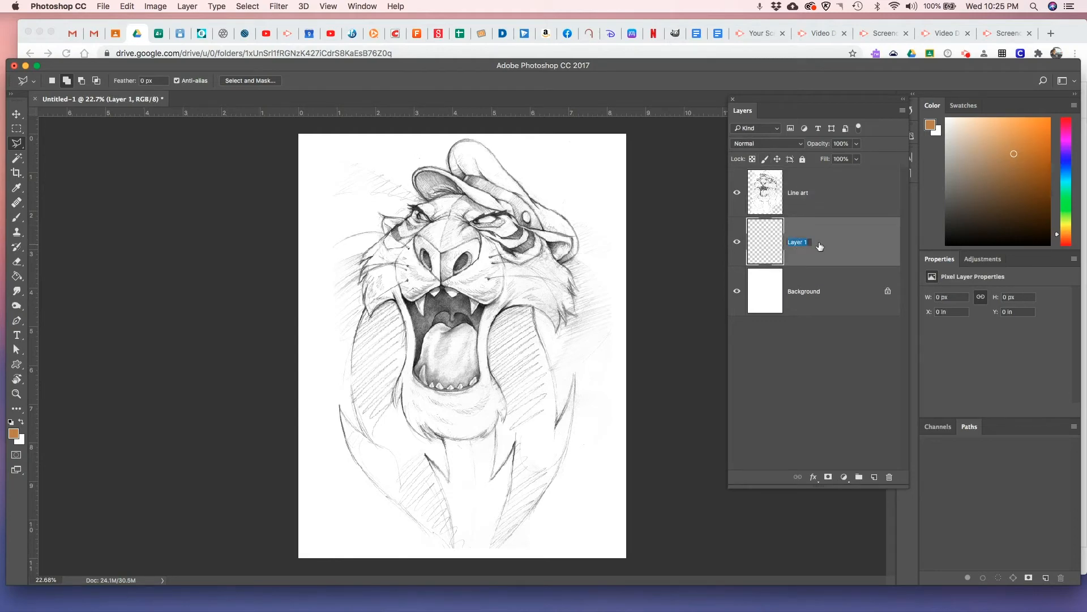
pyautogui.write('Hat')
pyautogui.press('Return')
# Trace the outline of the tiger's hat, including brim and crown, as a closed Polygonal Lasso selection with the Hat layer active
pyautogui.scroll(5, 561, 251)
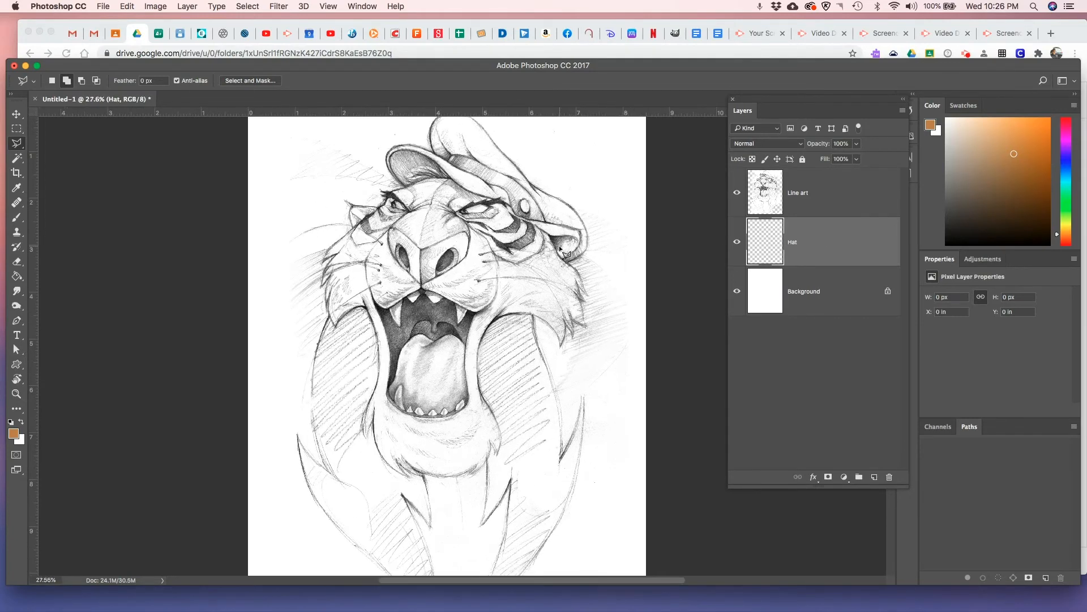
pyautogui.scroll(3, 561, 252)
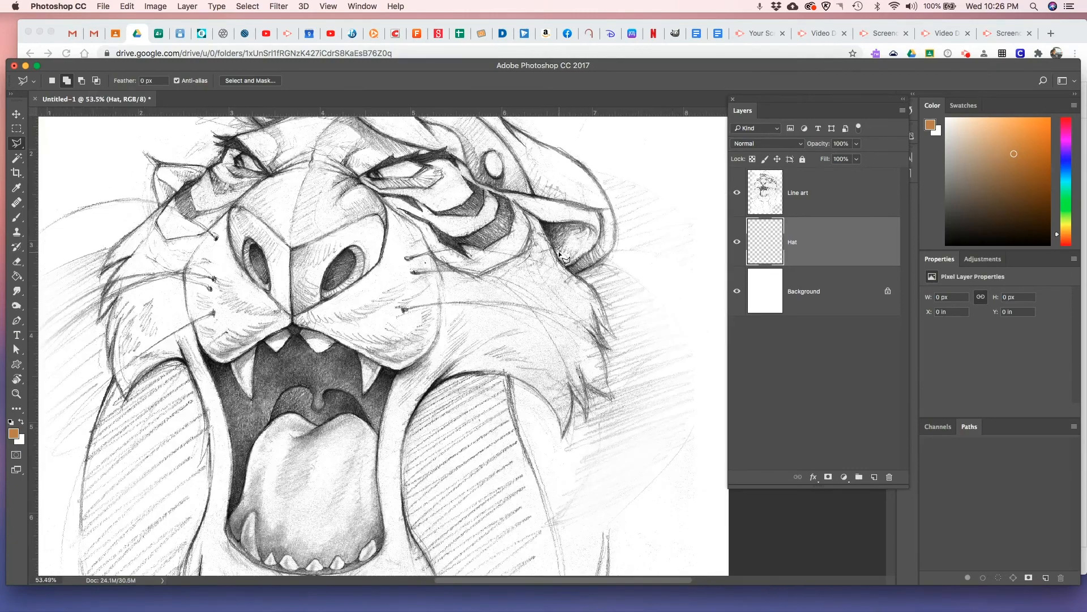
pyautogui.moveTo(520, 226); pyautogui.dragTo(512, 352)
pyautogui.moveTo(514, 292); pyautogui.dragTo(507, 349)
pyautogui.moveTo(507, 349); pyautogui.dragTo(508, 349)
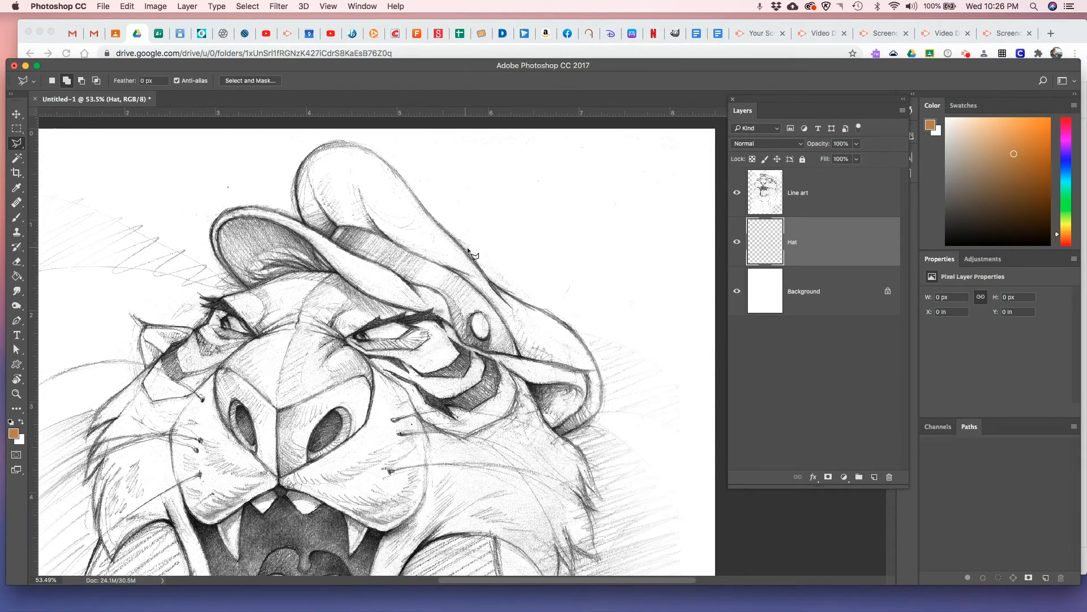
pyautogui.click(489, 279)
pyautogui.press('Escape')
pyautogui.click(480, 352)
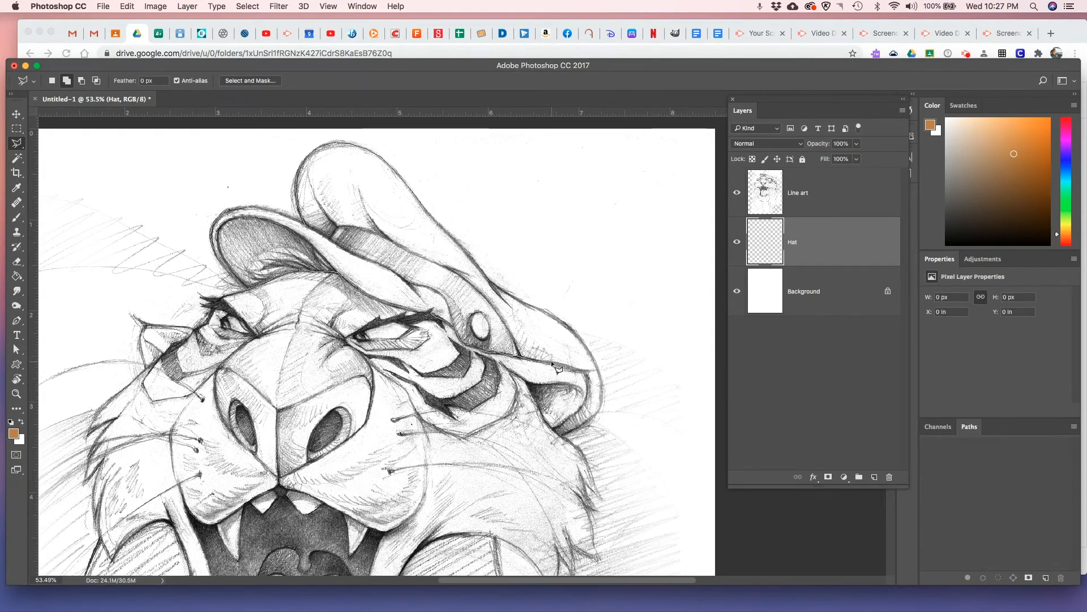
pyautogui.click(586, 375)
pyautogui.click(591, 420)
pyautogui.click(600, 409)
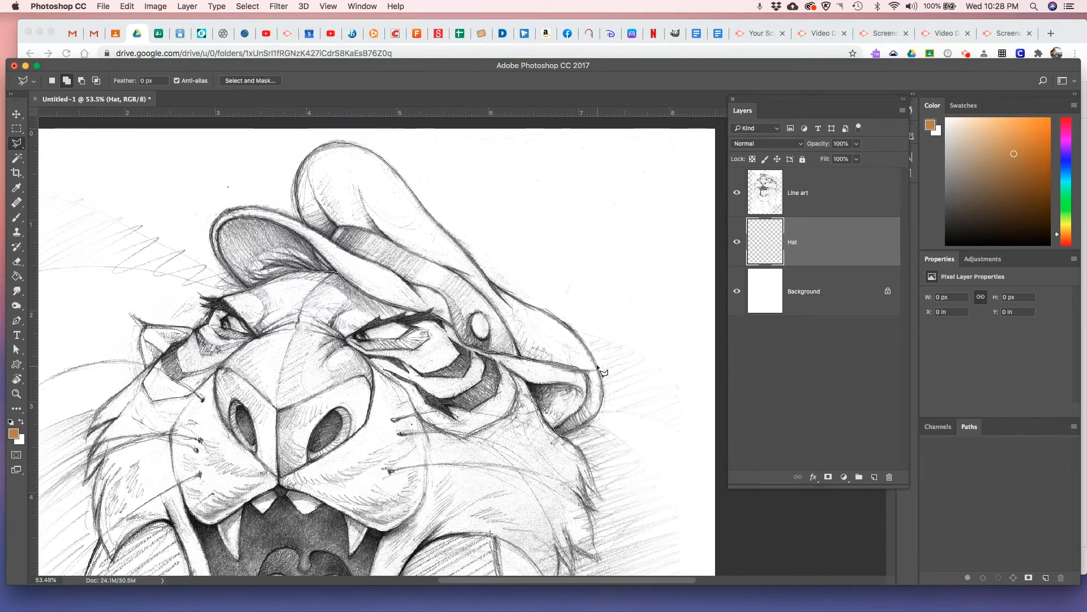
pyautogui.click(590, 351)
pyautogui.click(583, 342)
pyautogui.click(573, 329)
pyautogui.click(543, 312)
pyautogui.click(533, 307)
pyautogui.click(522, 304)
pyautogui.click(514, 299)
pyautogui.click(495, 288)
pyautogui.click(495, 288)
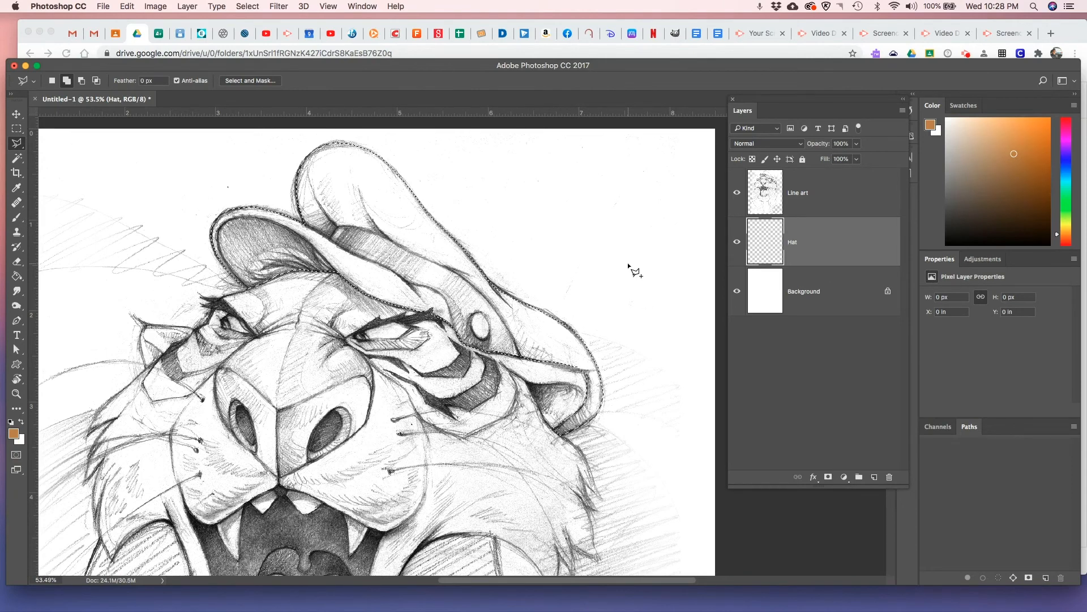
# Set the foreground color to a bright blue, fill the hat selection with it on the Hat layer and deselect
pyautogui.click(14, 433)
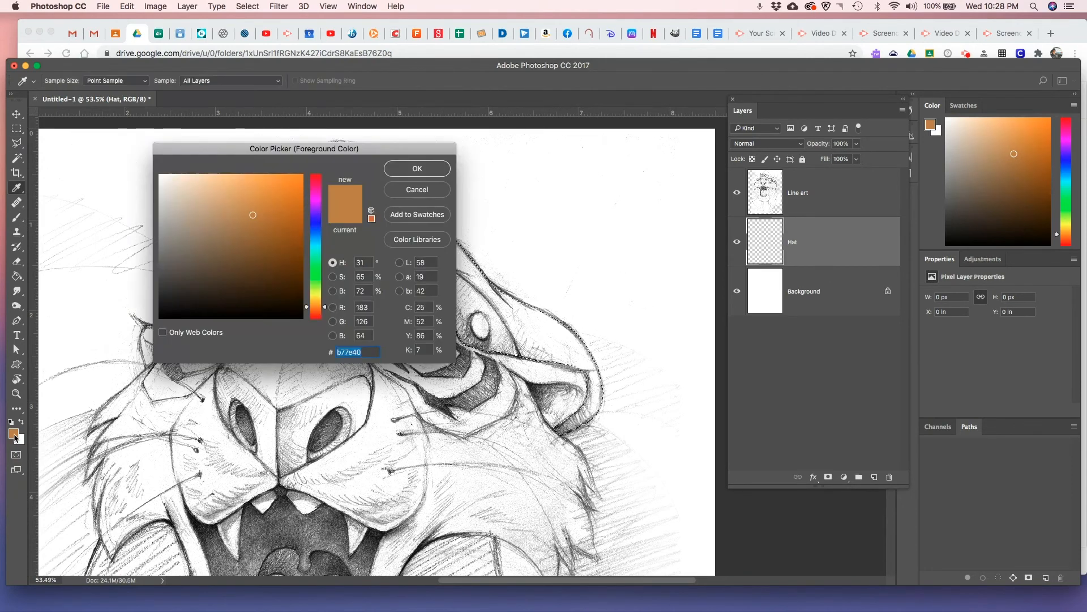
pyautogui.click(316, 237)
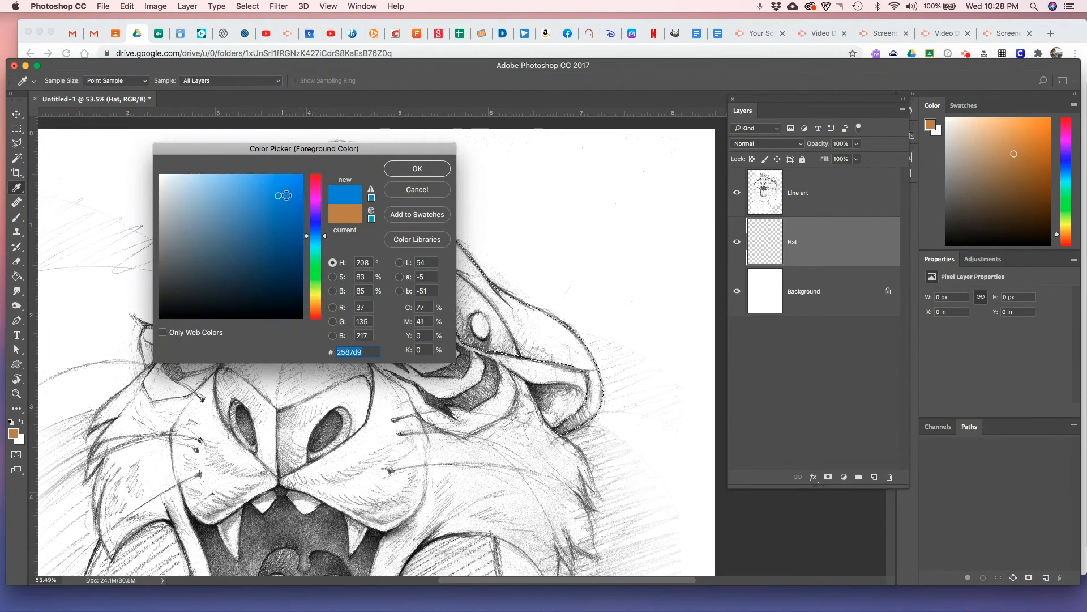
pyautogui.click(411, 168)
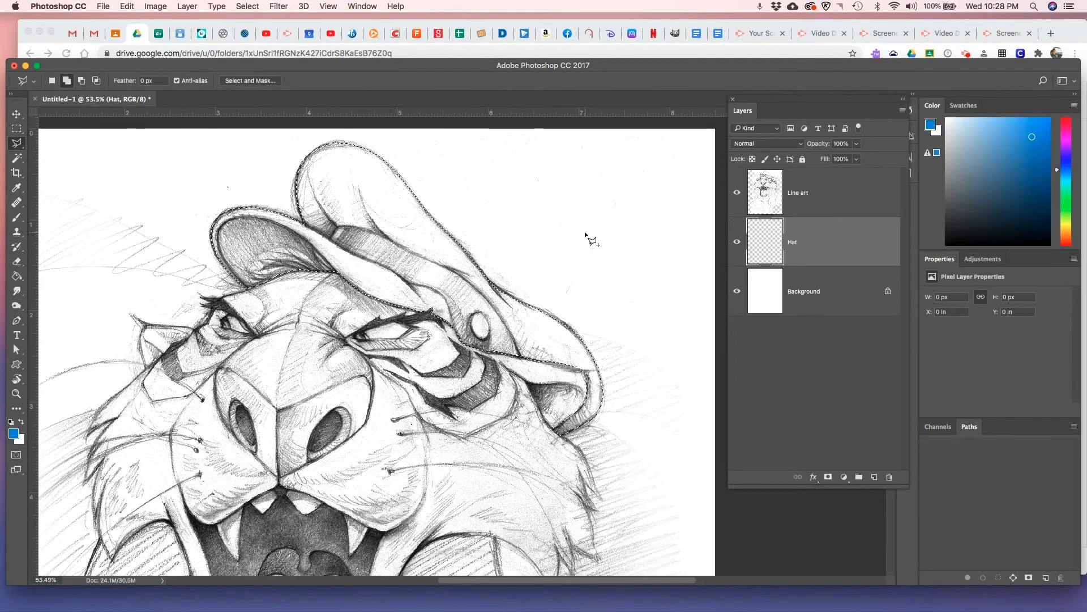
pyautogui.hotkey('alt', 'BackSpace')
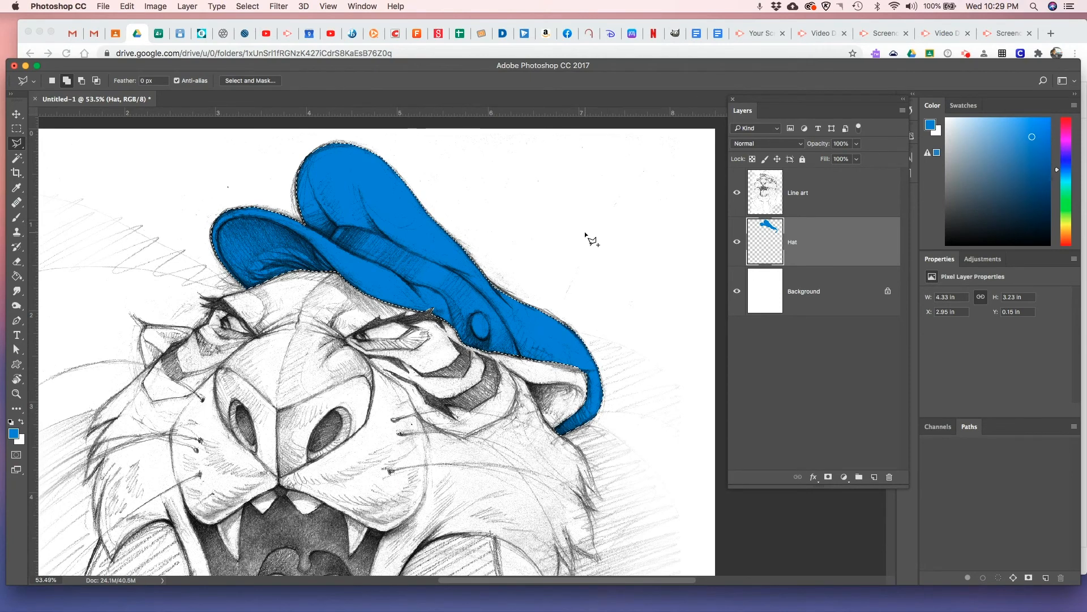
pyautogui.press('super+d')
pyautogui.click(621, 227)
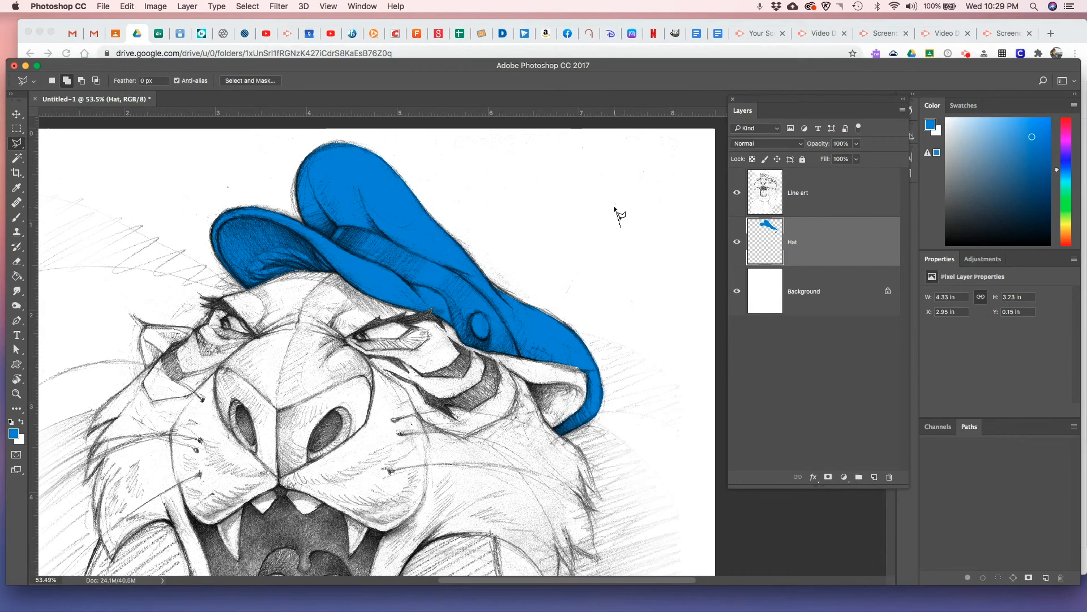
# Draw a small closed Polygonal Lasso test selection in the blank area beside the tiger's hat
pyautogui.click(615, 207)
pyautogui.click(607, 199)
pyautogui.click(600, 197)
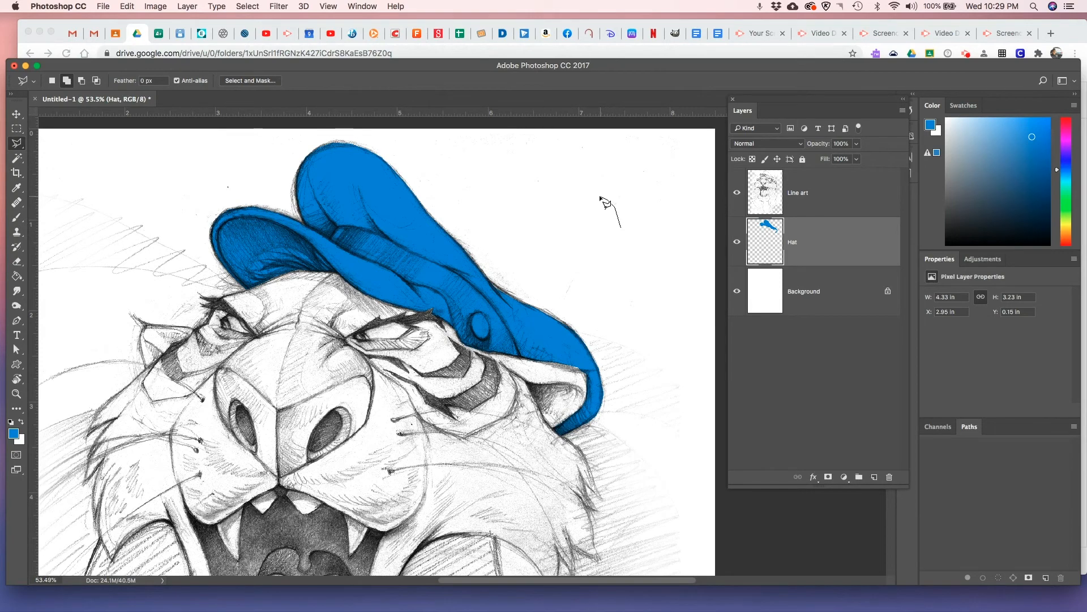
pyautogui.click(593, 196)
pyautogui.click(581, 215)
pyautogui.click(598, 233)
pyautogui.click(602, 230)
pyautogui.moveTo(609, 238)
pyautogui.mouseDown()
pyautogui.moveTo(605, 249)
pyautogui.moveTo(623, 262)
pyautogui.moveTo(621, 233)
pyautogui.mouseUp()
# Fill the test selection with blue using the Paint Bucket and deselect, and undo both the deselection and the fill
pyautogui.click(24, 275)
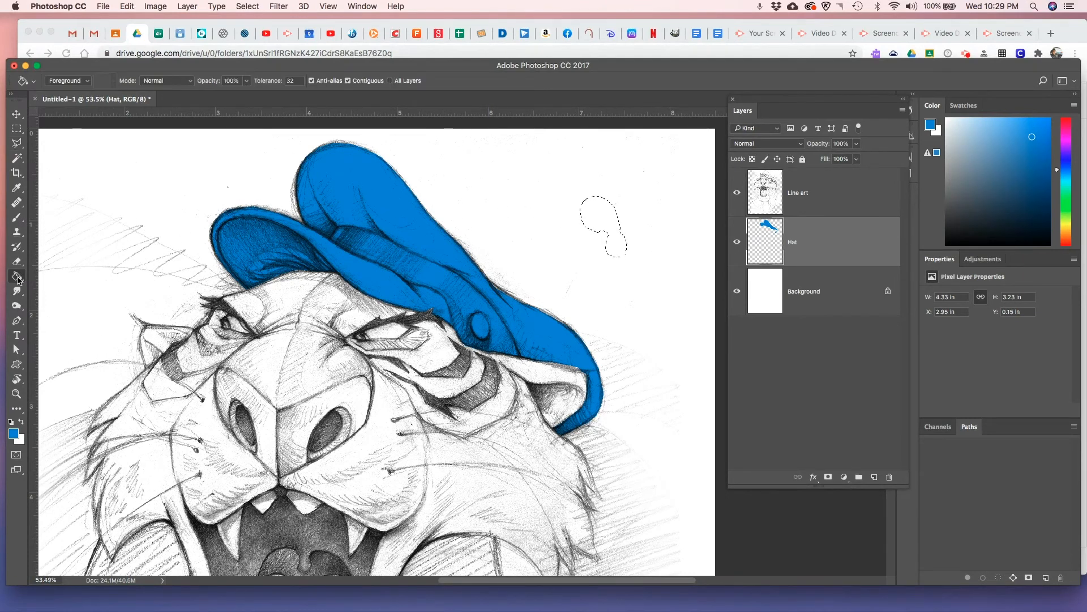
pyautogui.click(605, 220)
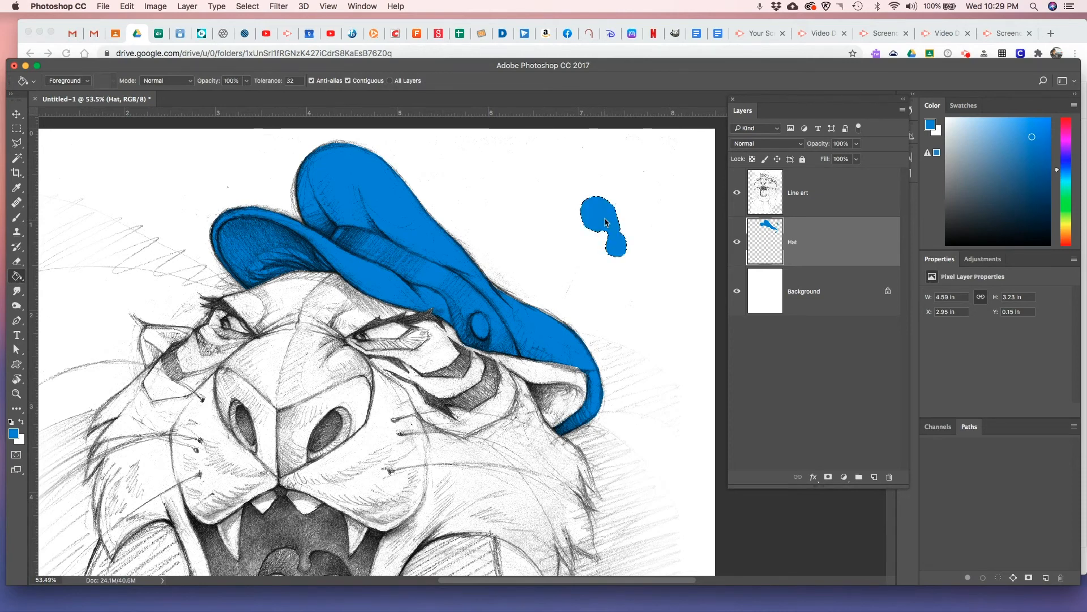
pyautogui.press('super+d')
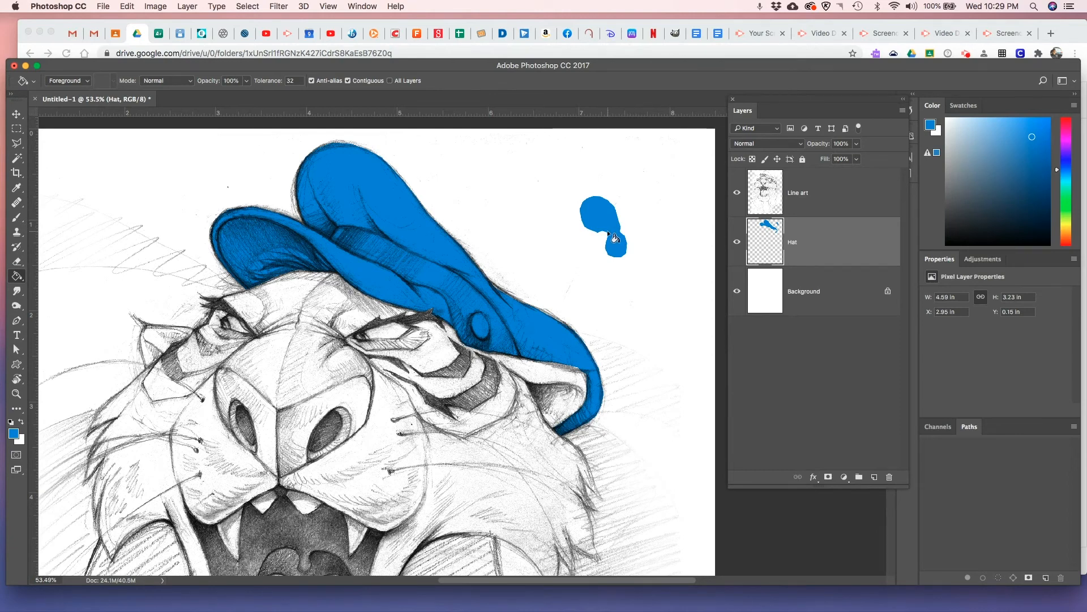
pyautogui.press('super+alt+z')
pyautogui.press('super+alt+z')
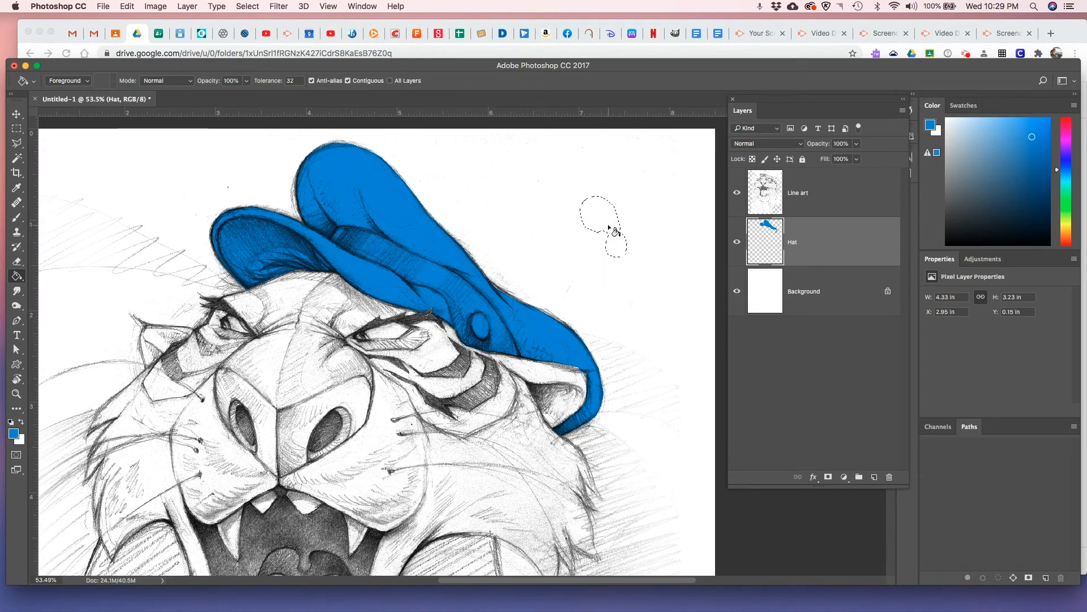
# Feather the test selection by 7 pixels and fill it with the blue foreground color
pyautogui.scroll(-3, 610, 228)
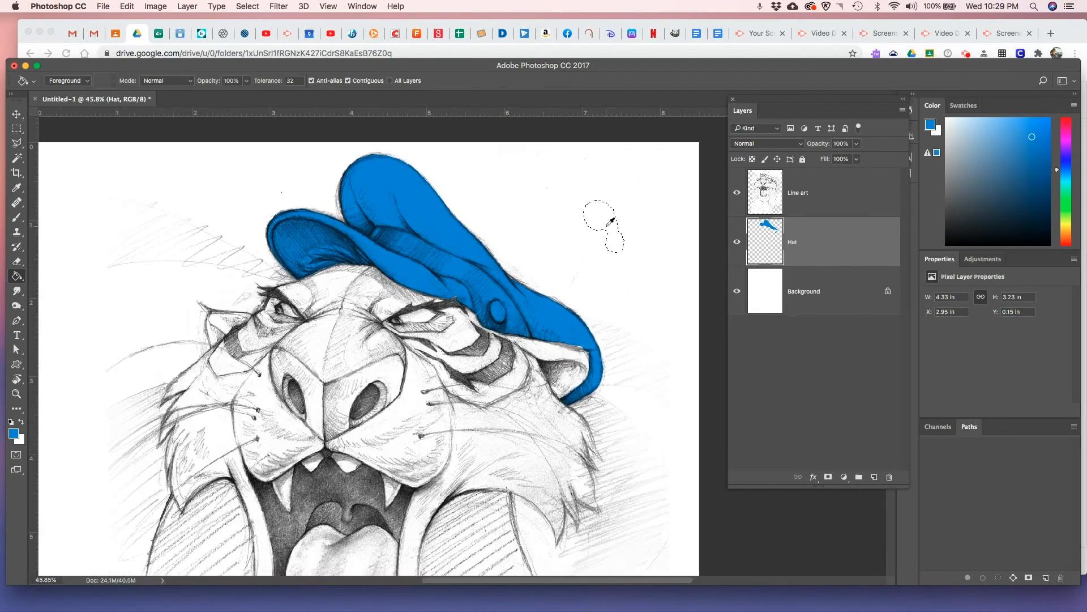
pyautogui.scroll(10, 609, 228)
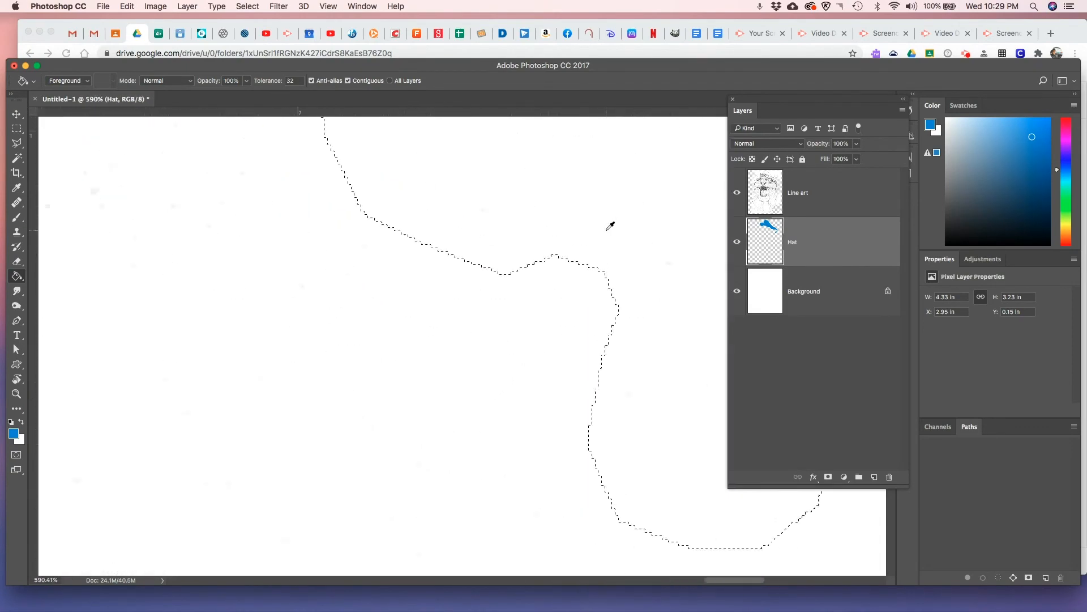
pyautogui.scroll(-10, 609, 228)
pyautogui.scroll(5, 609, 226)
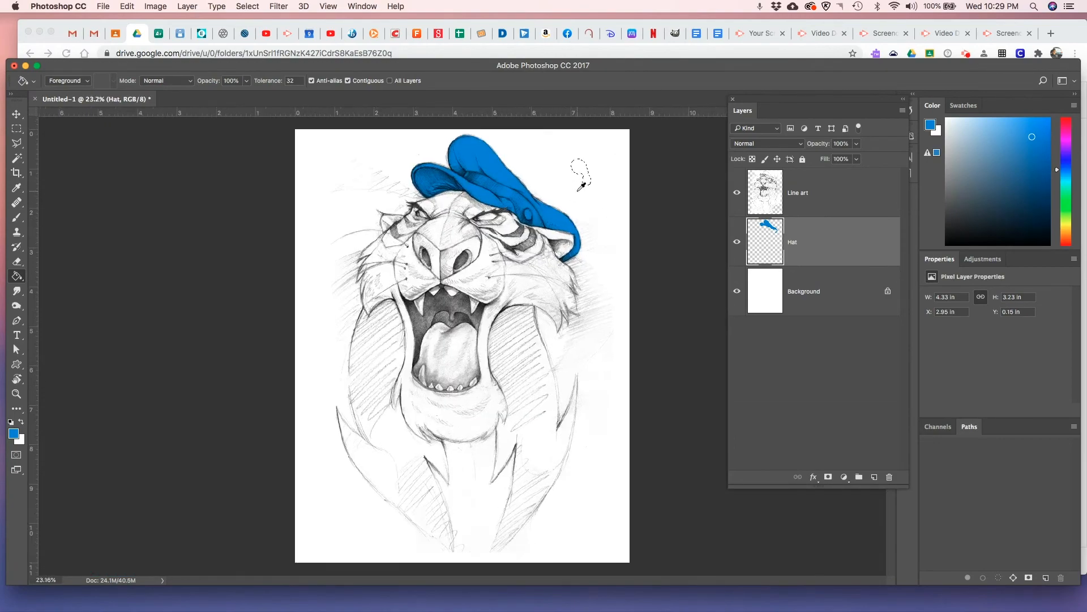
pyautogui.scroll(5, 581, 185)
pyautogui.moveTo(570, 177); pyautogui.dragTo(481, 382)
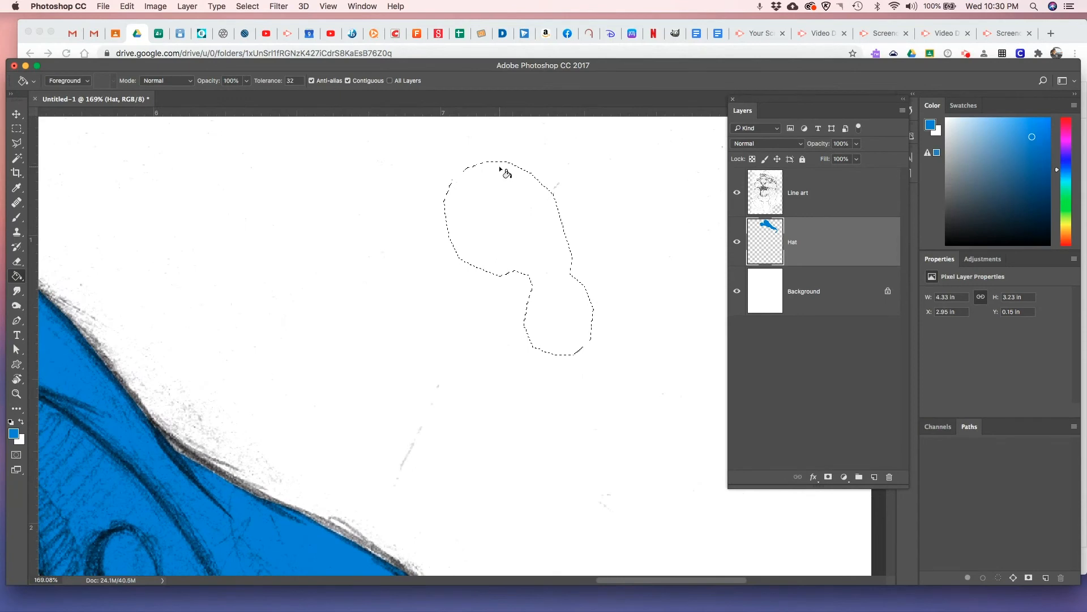
pyautogui.click(17, 143)
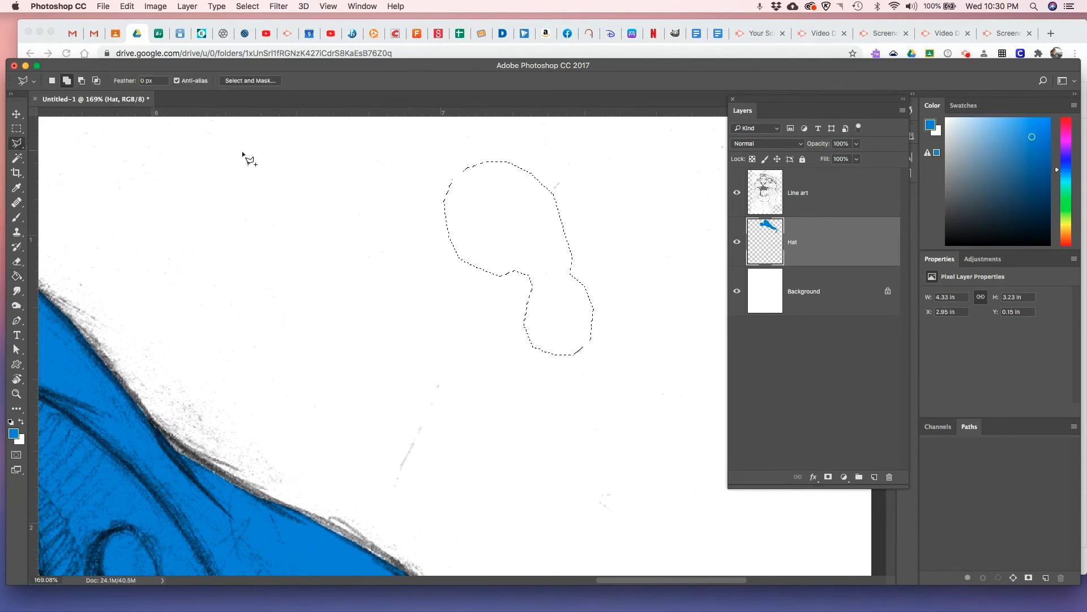
pyautogui.rightClick(502, 200)
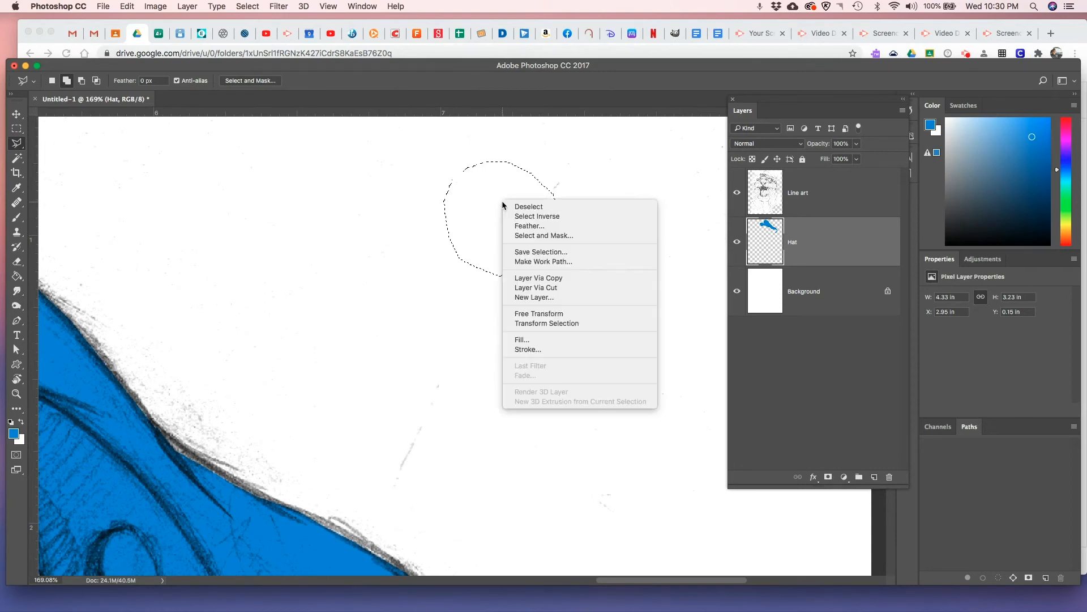
pyautogui.click(524, 226)
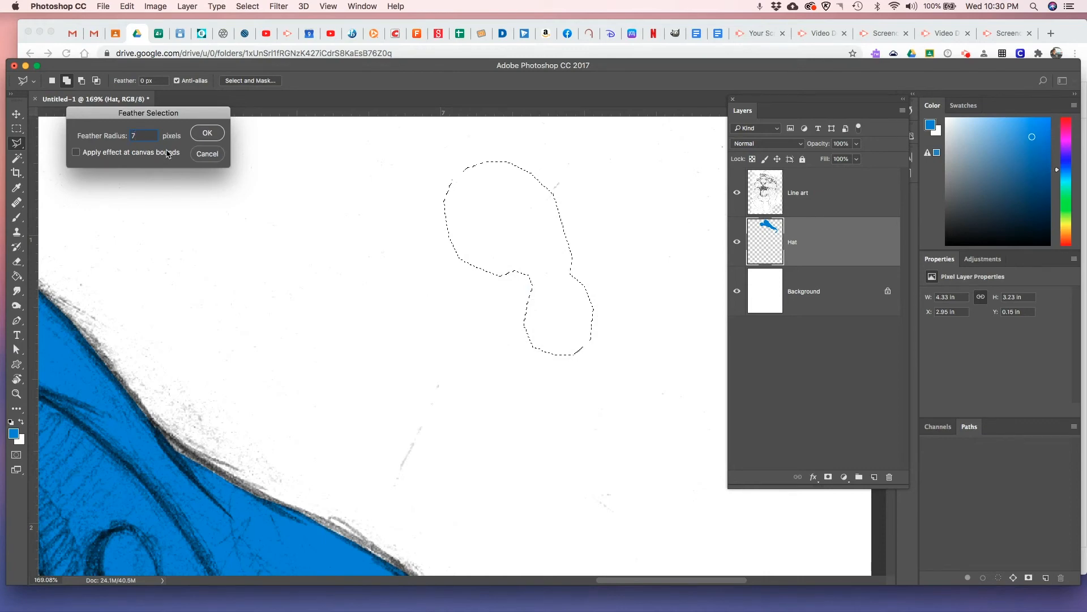
pyautogui.click(218, 136)
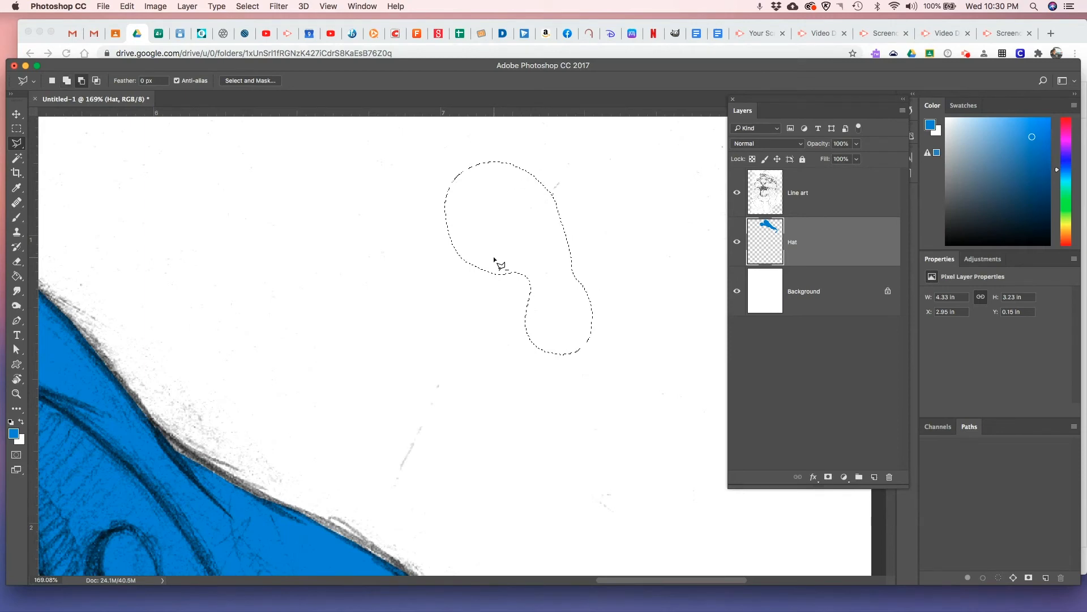
pyautogui.hotkey('alt', 'BackSpace')
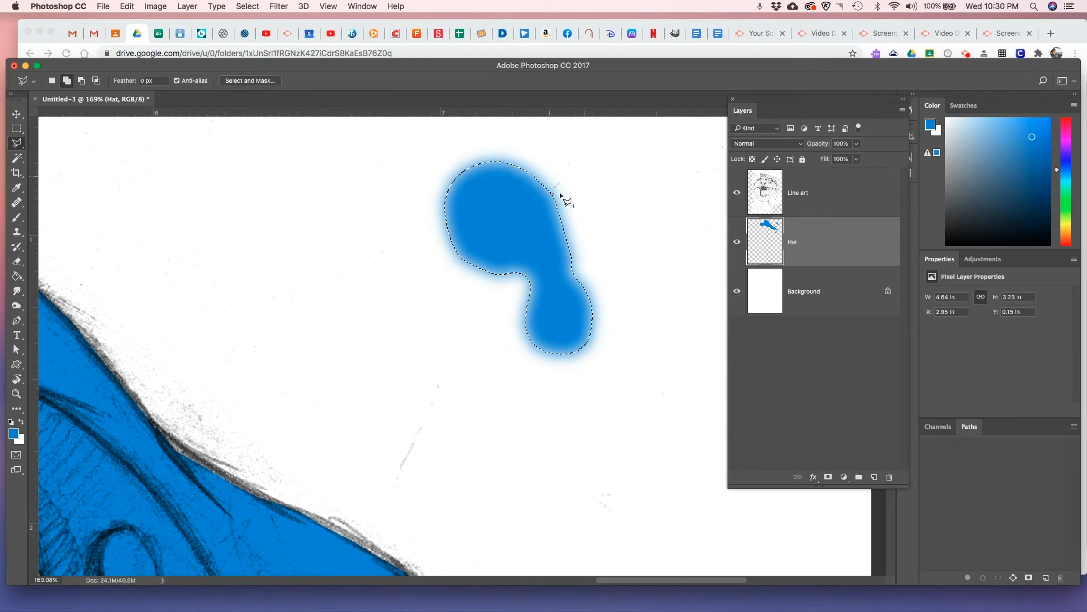
# Undo the feathered fill, fill the unfeathered test selection with blue for comparison, and clear that fill
pyautogui.press('alt')
pyautogui.press('BackSpace')
pyautogui.press('shift')
pyautogui.hotkey('alt', 'BackSpace')
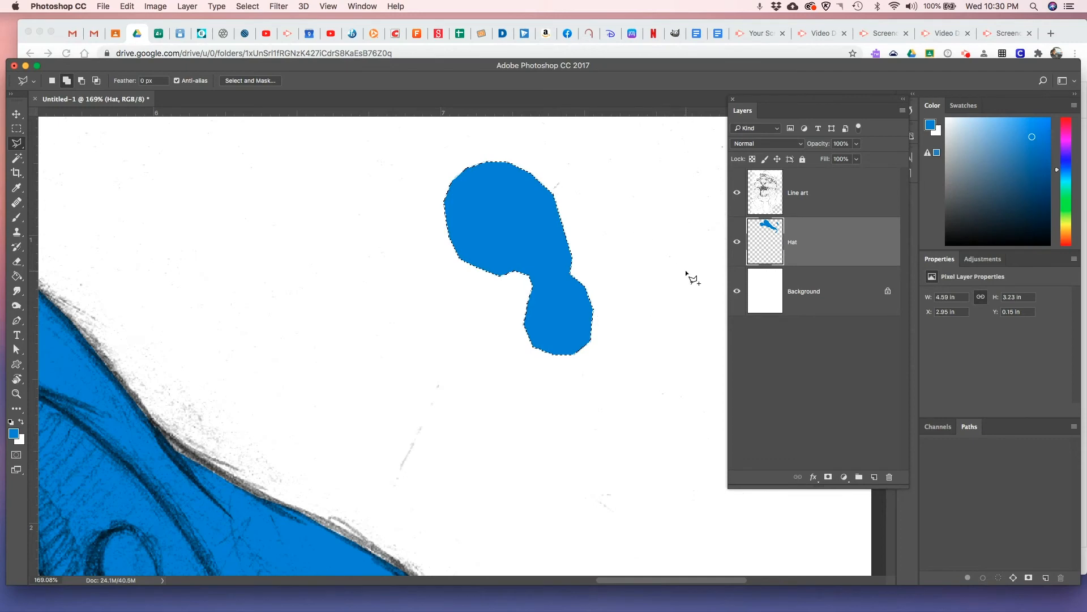
pyautogui.press('BackSpace')
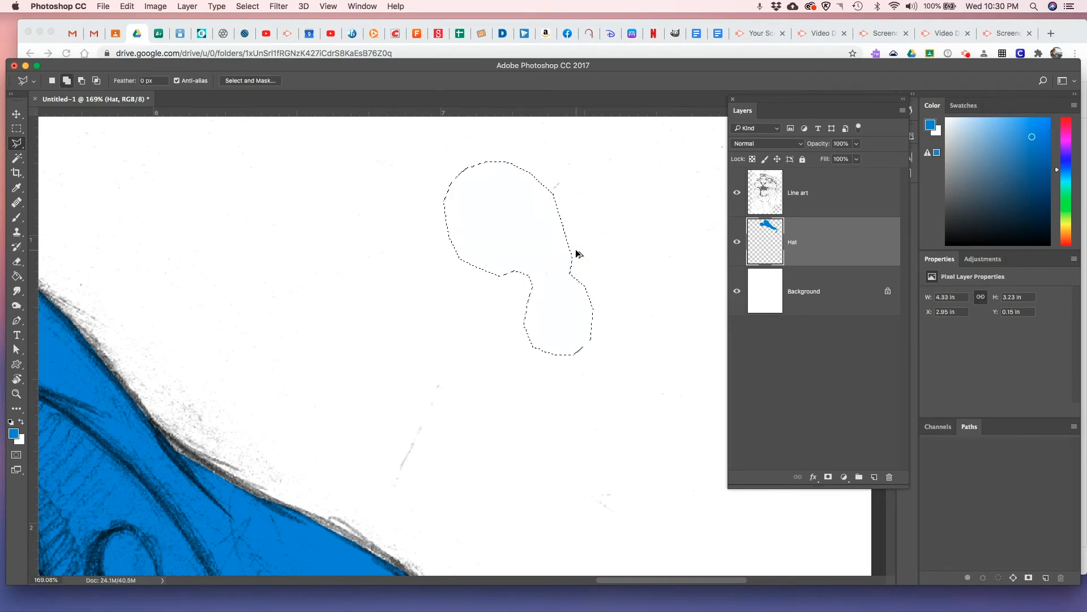
# Feather the test selection by 3 pixels, fill it with the blue foreground color and deselect
pyautogui.rightClick(518, 230)
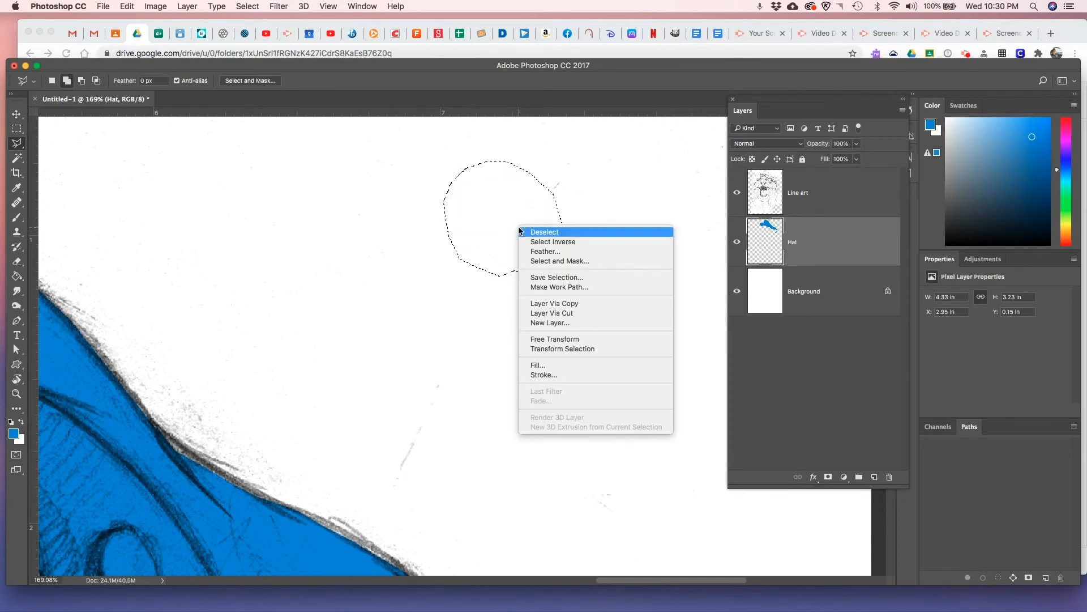
pyautogui.click(538, 250)
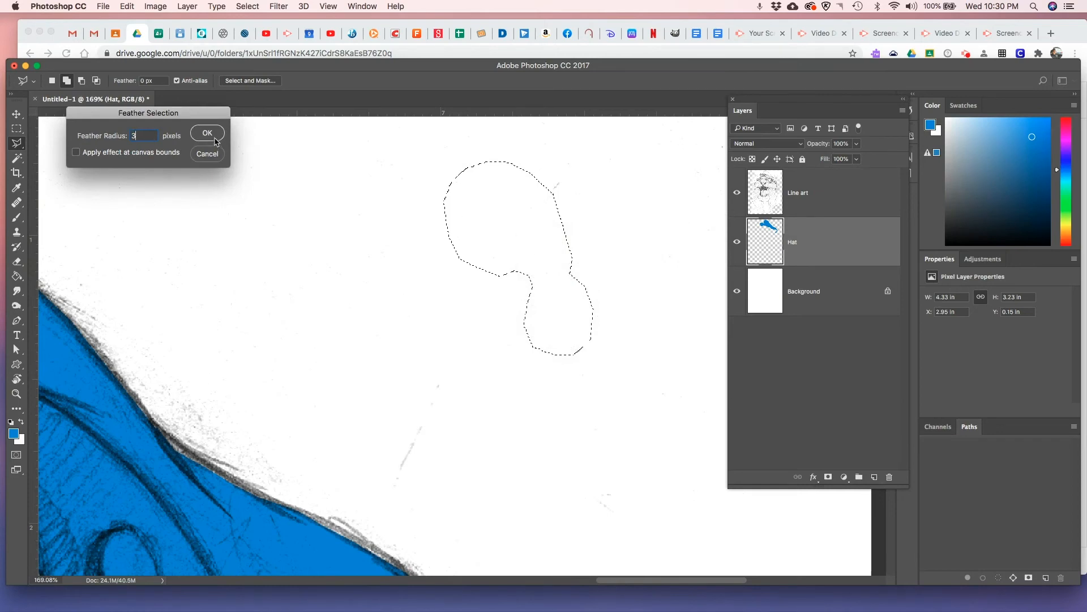
pyautogui.click(208, 133)
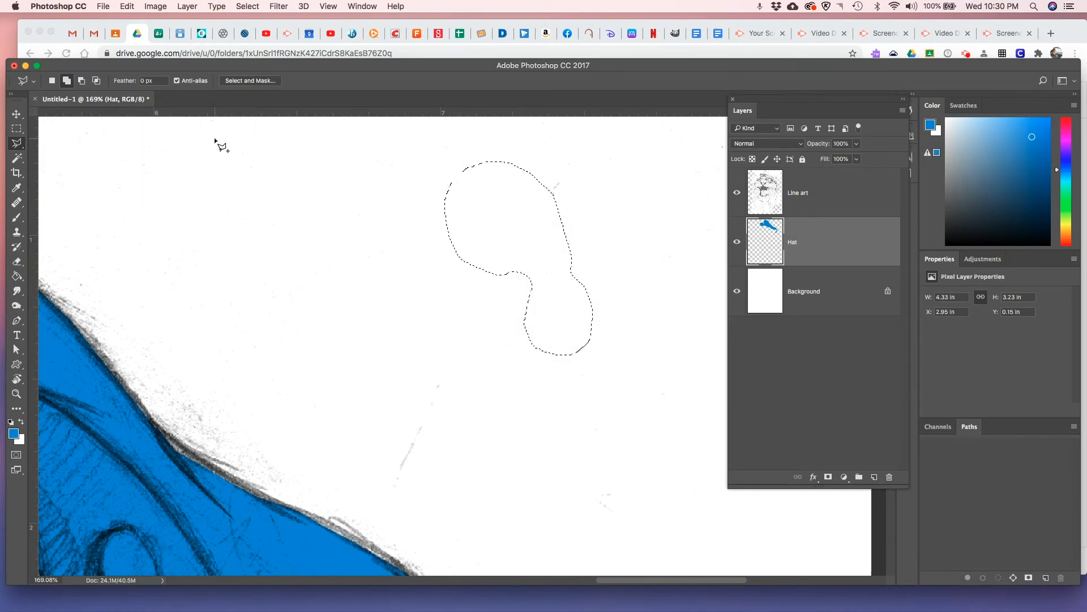
pyautogui.hotkey('alt', 'BackSpace')
pyautogui.press('super+d')
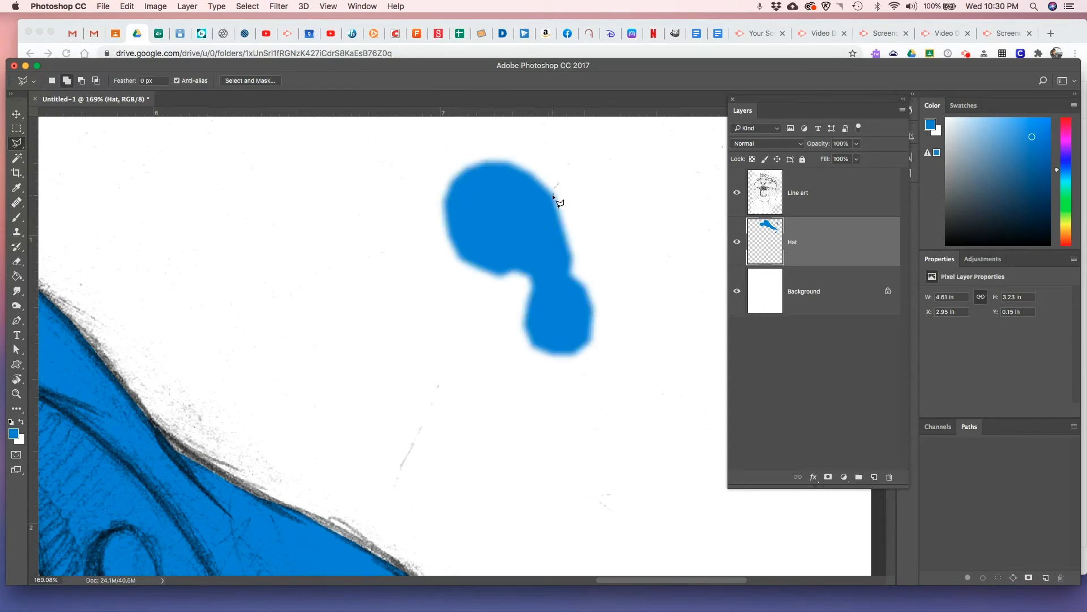
# Hide the Line art layer and examine the edges of the blue hat fill against the feathered test shape
pyautogui.click(738, 193)
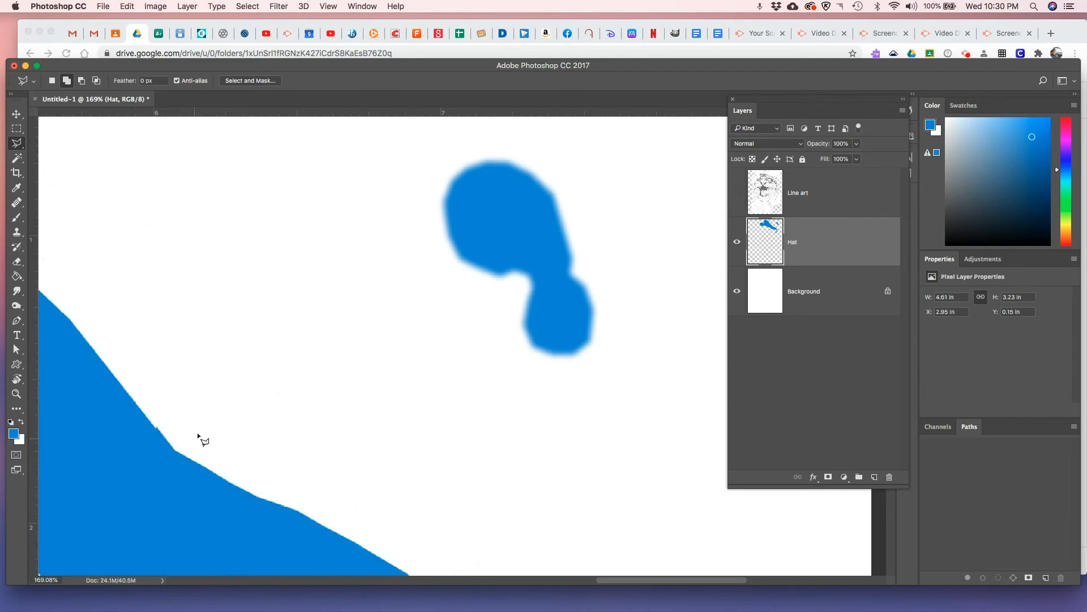
pyautogui.moveTo(160, 437); pyautogui.dragTo(250, 392)
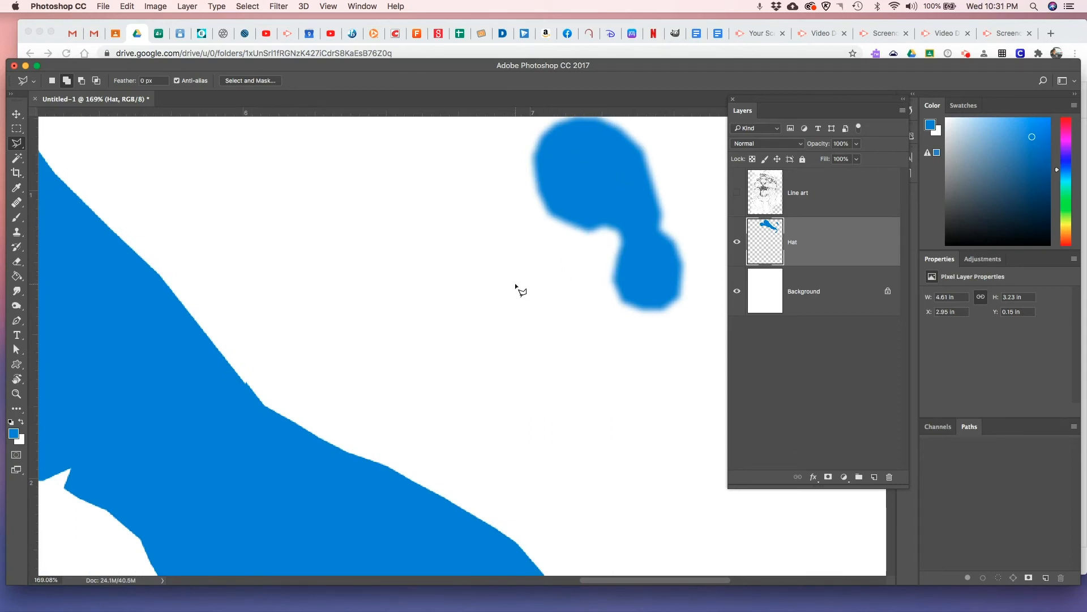
pyautogui.press('super+0')
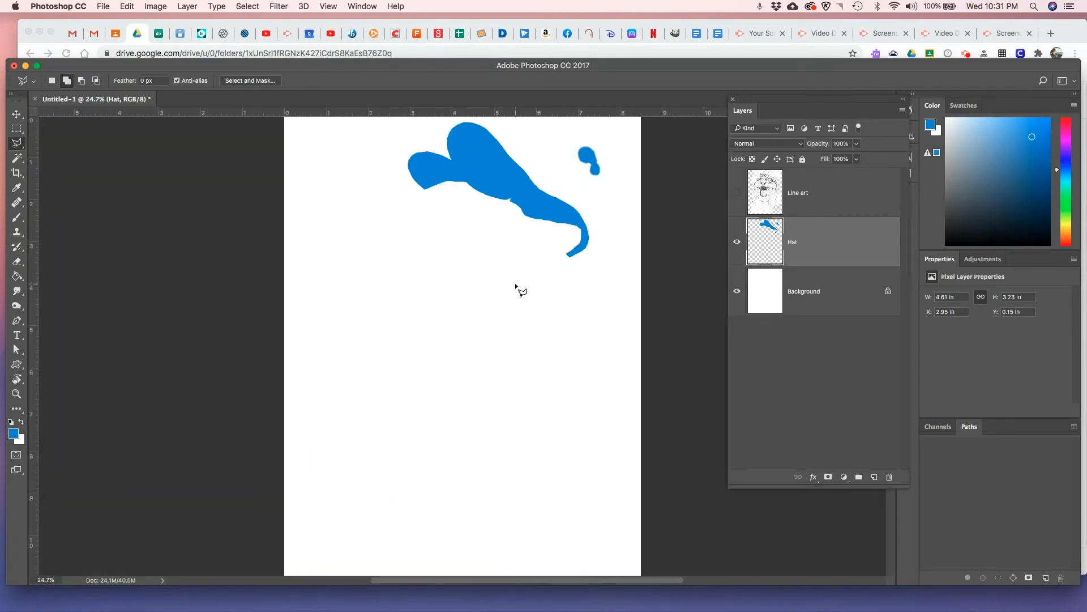
# Select around the blue test shape beside the hat with the Polygonal Lasso, delete it and show the Line art layer again
pyautogui.click(608, 138)
pyautogui.click(569, 133)
pyautogui.click(571, 176)
pyautogui.click(606, 193)
pyautogui.click(620, 164)
pyautogui.click(604, 137)
pyautogui.press('Delete')
pyautogui.click(738, 193)
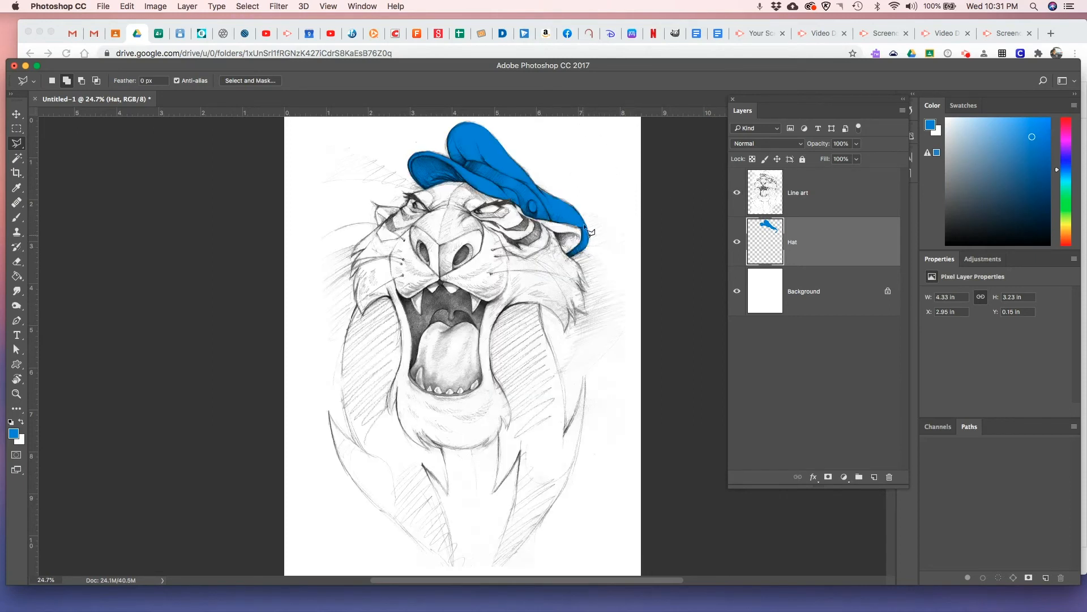
# Set the Line art layer's blend mode to Normal
pyautogui.click(826, 201)
pyautogui.click(799, 148)
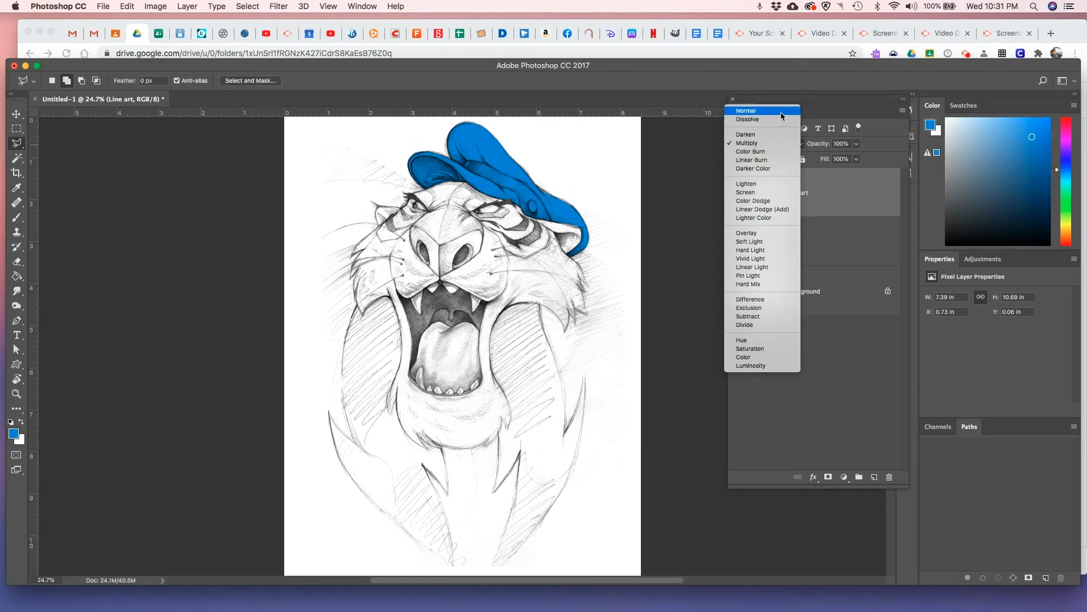
pyautogui.click(783, 111)
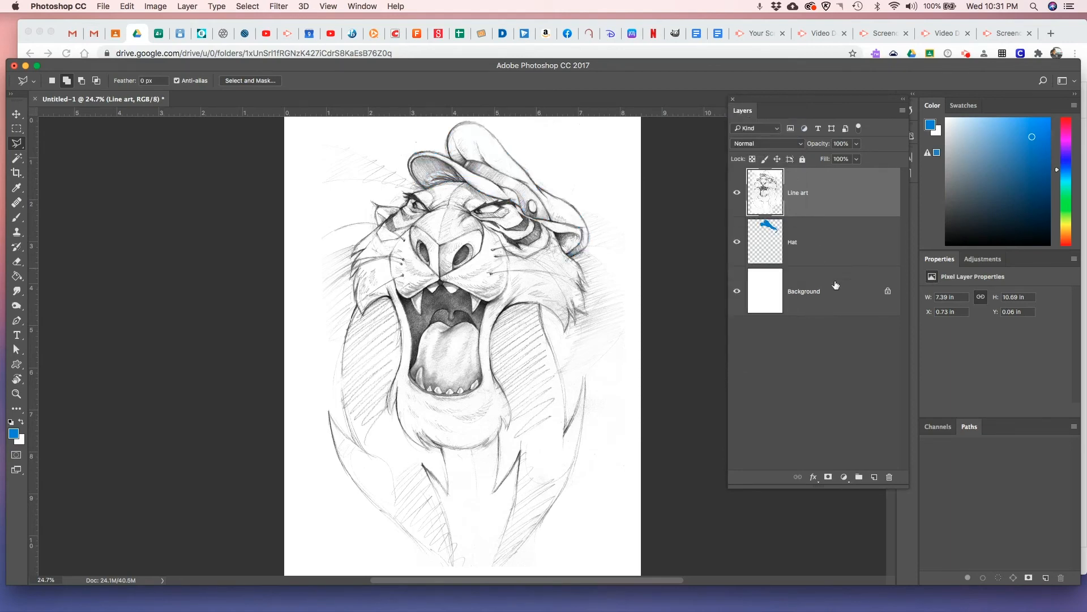
# Unlock the Background layer, invert its color to black and invert it back to white
pyautogui.click(888, 291)
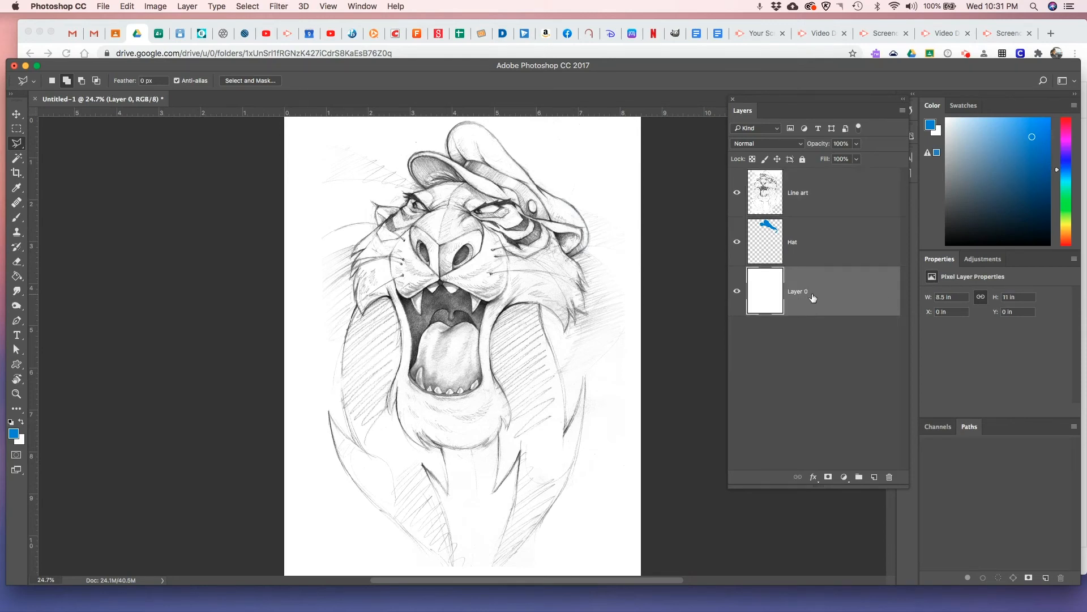
pyautogui.press('super+i')
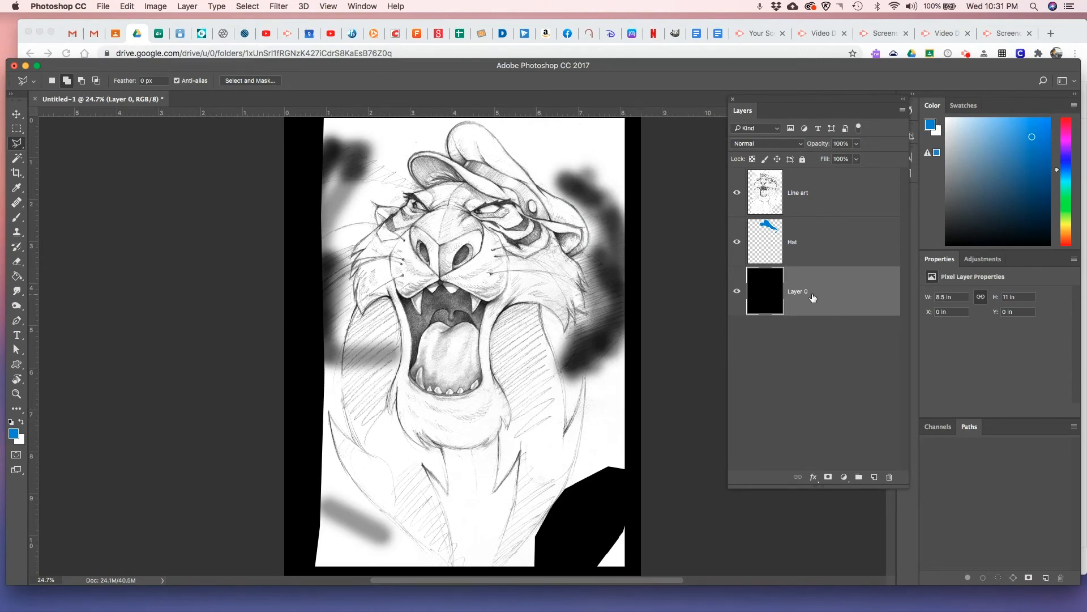
pyautogui.press('super+i')
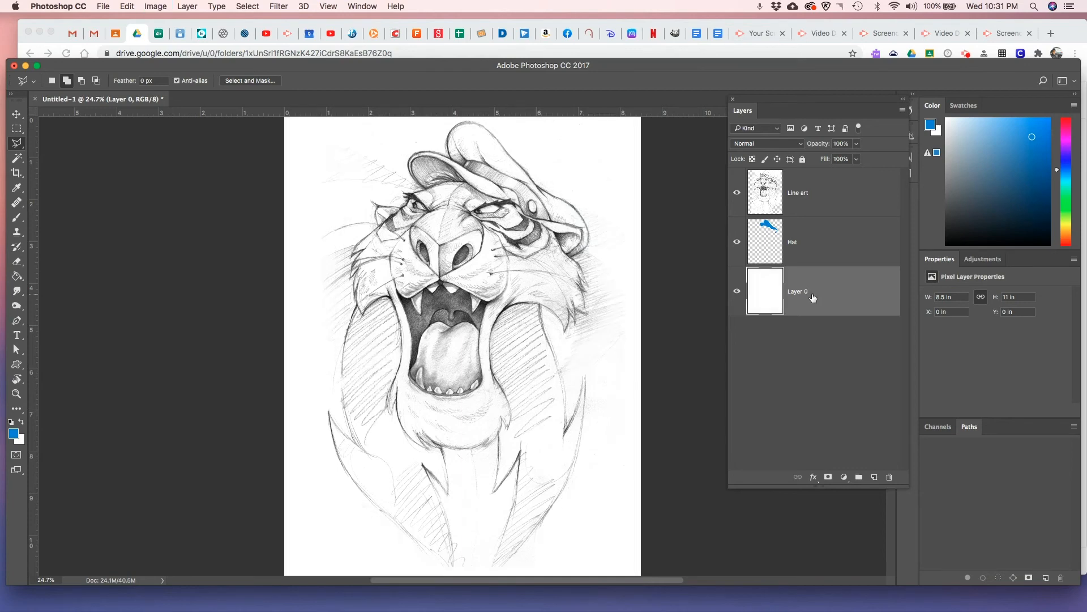
# Lock all attributes of the Line art layer
pyautogui.click(821, 208)
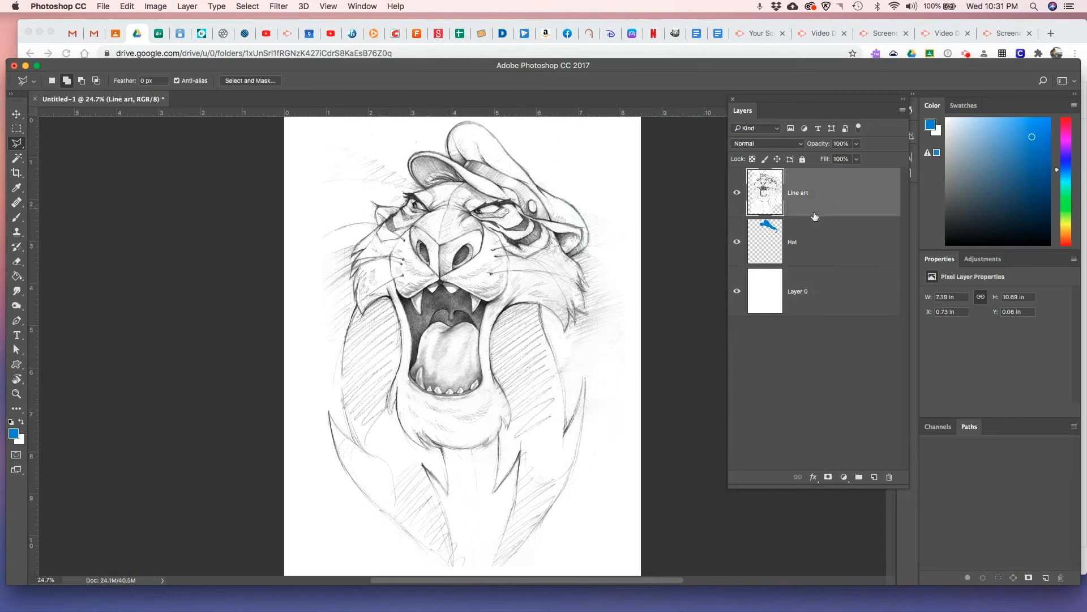
pyautogui.click(803, 161)
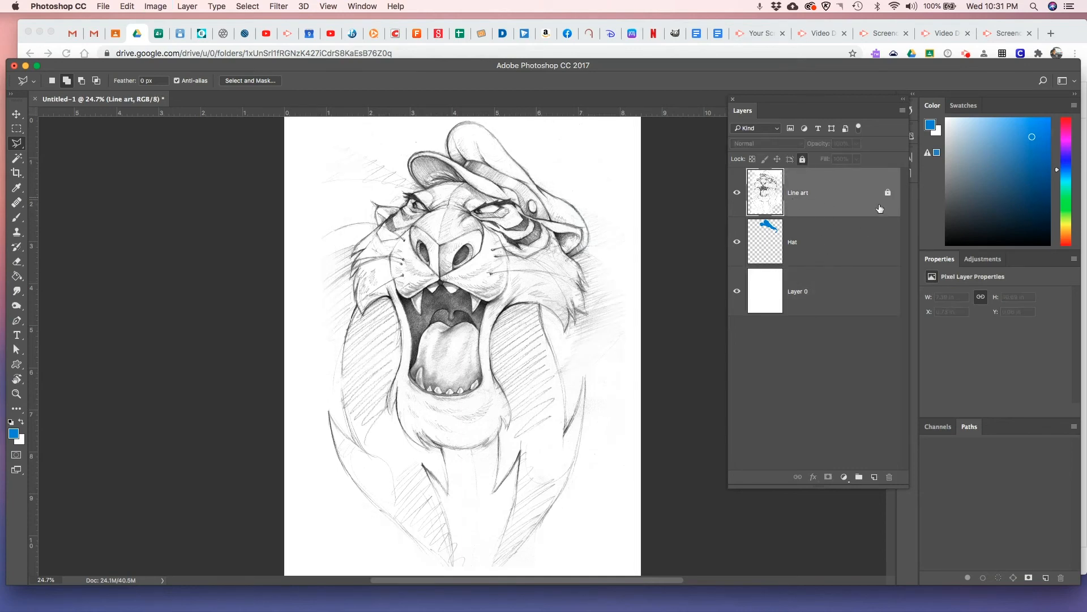
# Load the Hat layer's pixels as a selection
pyautogui.click(803, 250)
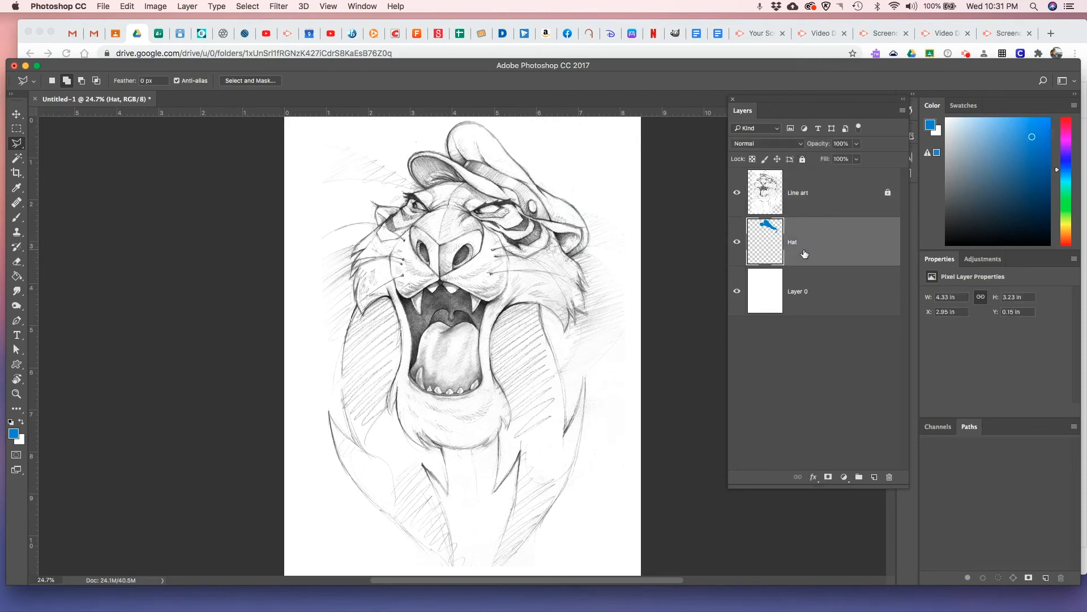
pyautogui.rightClick(768, 233)
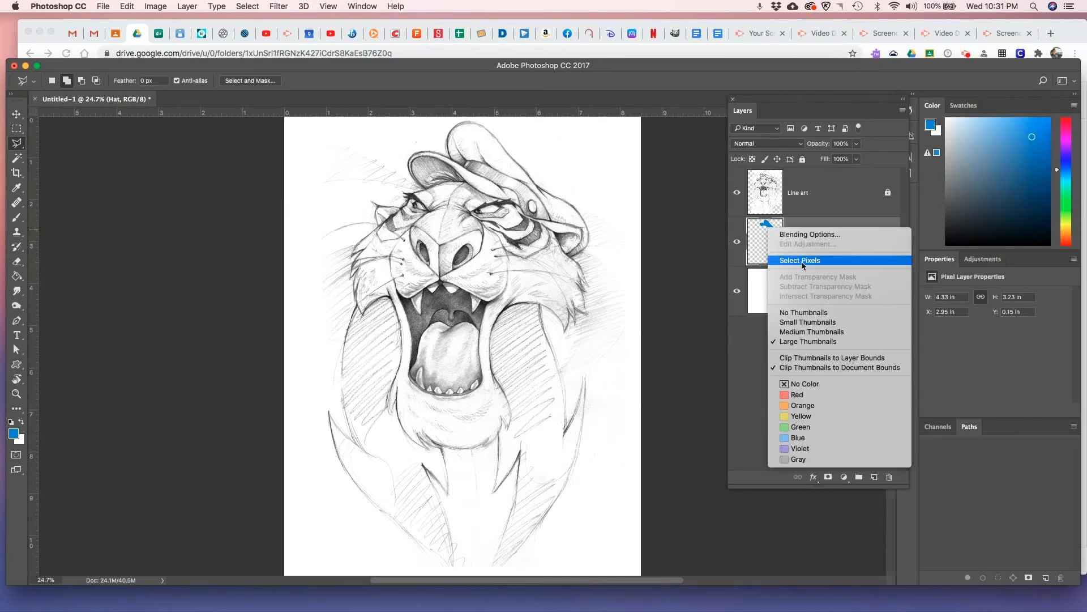
pyautogui.click(841, 222)
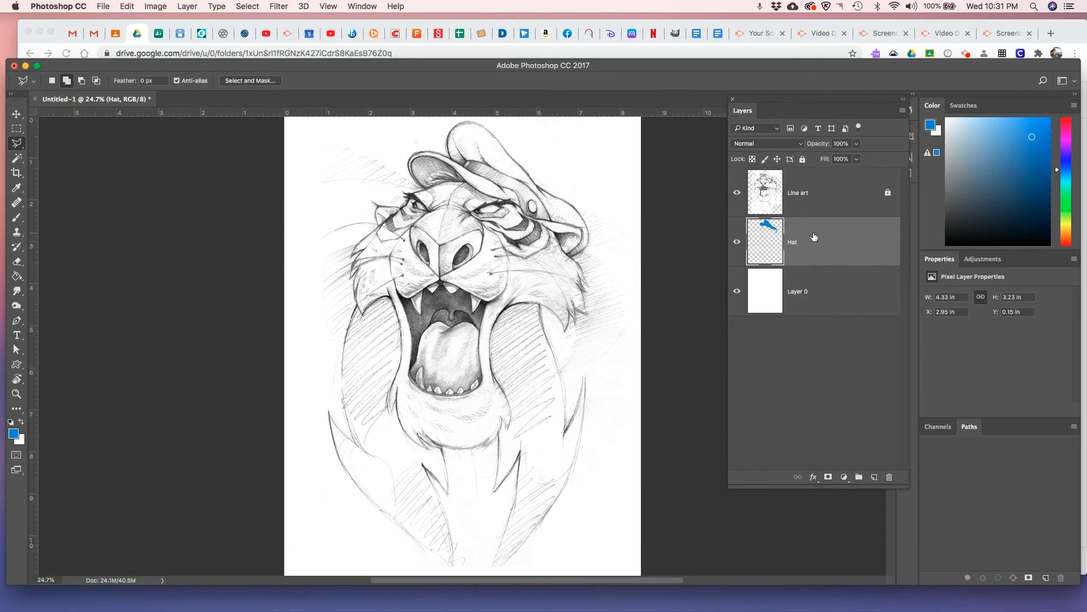
pyautogui.rightClick(764, 232)
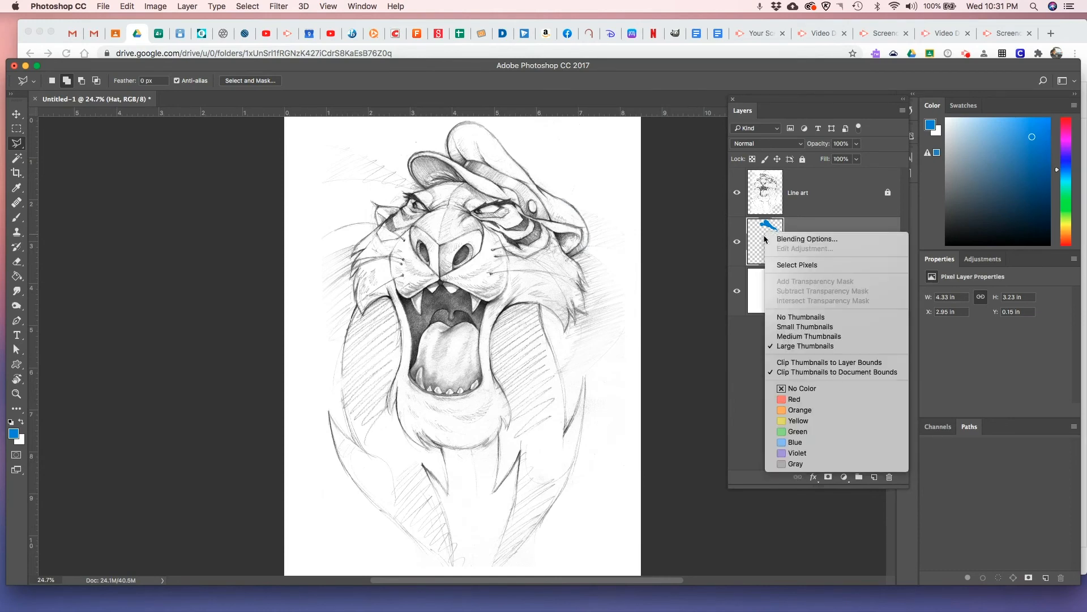
pyautogui.click(822, 227)
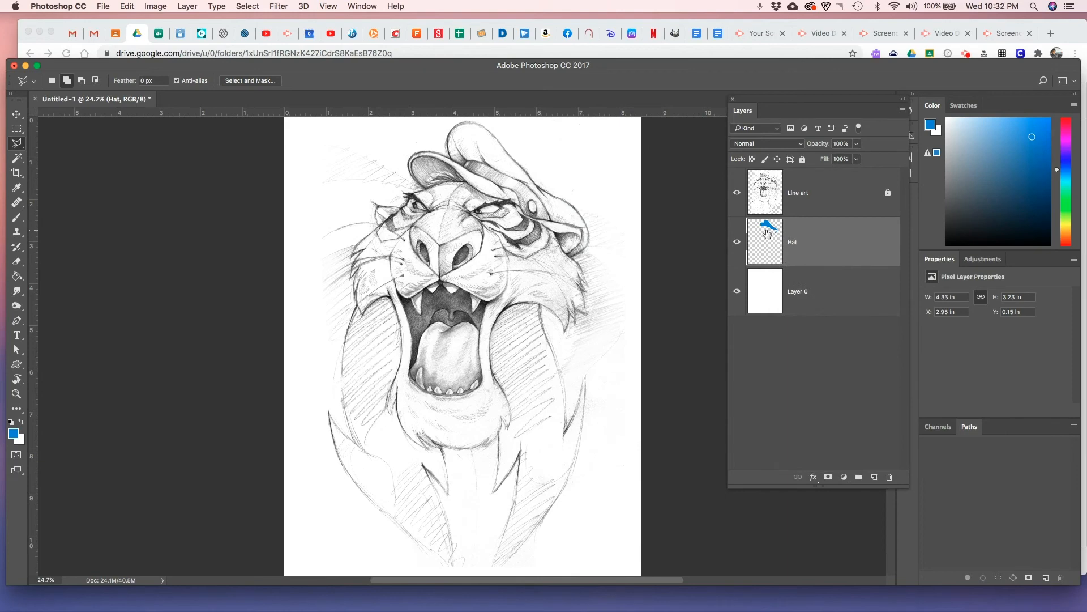
pyautogui.rightClick(766, 232)
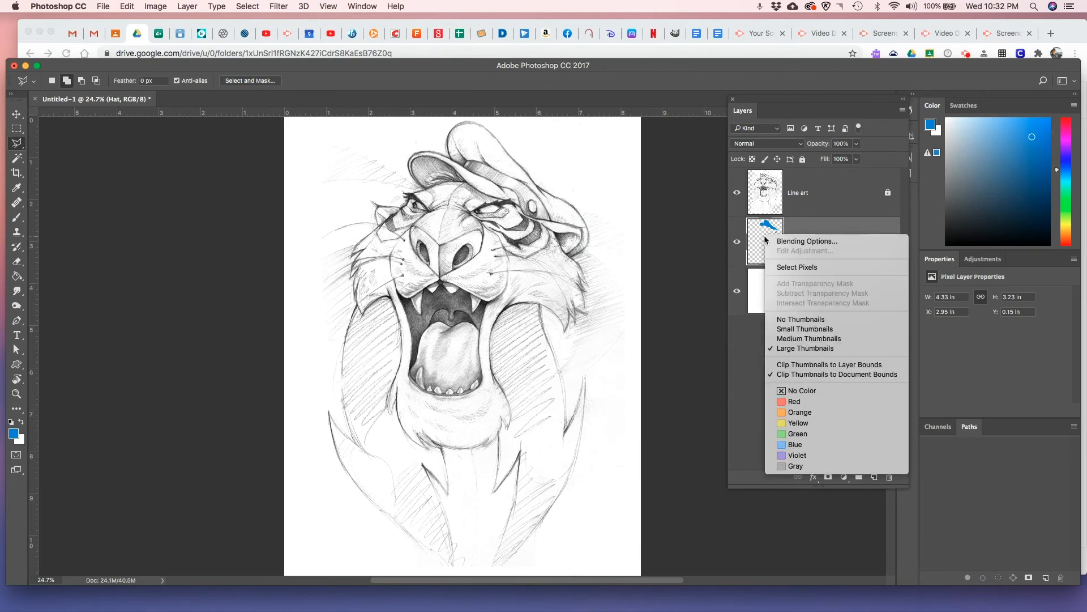
pyautogui.click(786, 268)
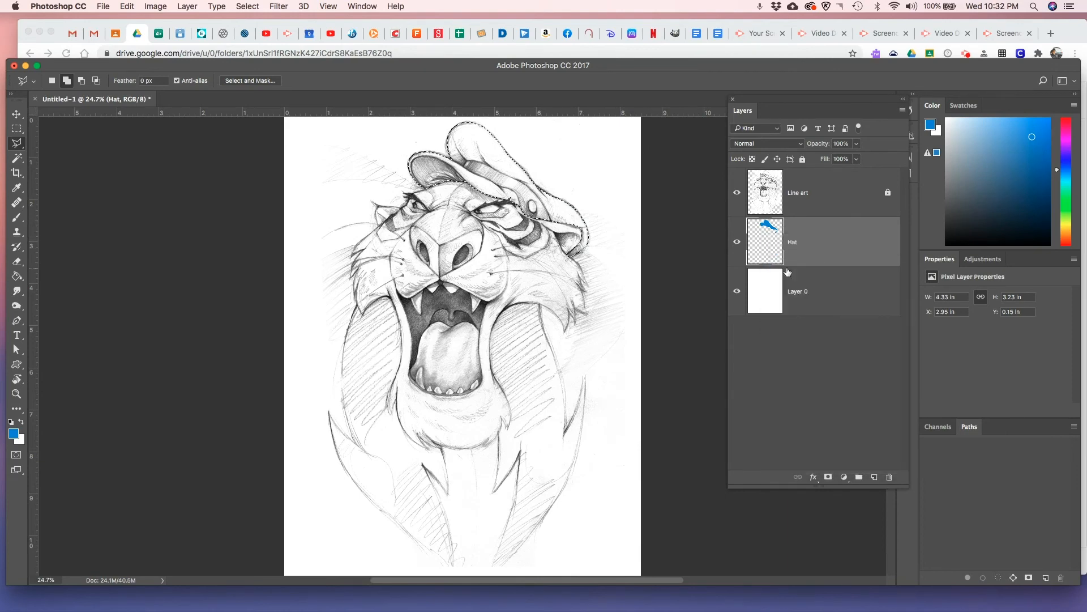
# Add a new layer above the Hat layer and name it "Hat shade"
pyautogui.click(875, 477)
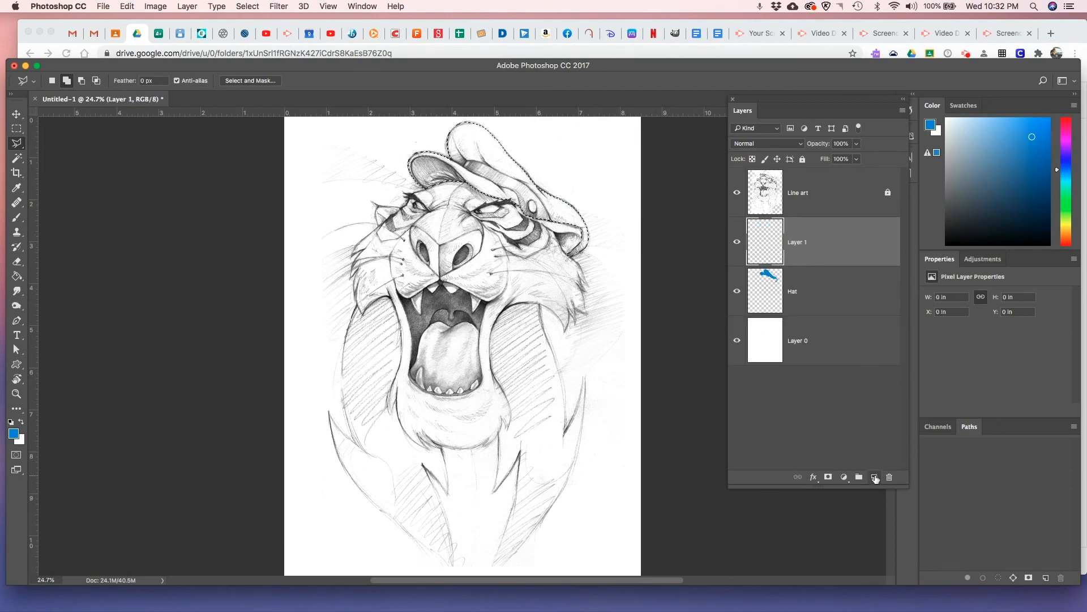
pyautogui.doubleClick(813, 251)
pyautogui.write('Hat shade')
pyautogui.press('Return')
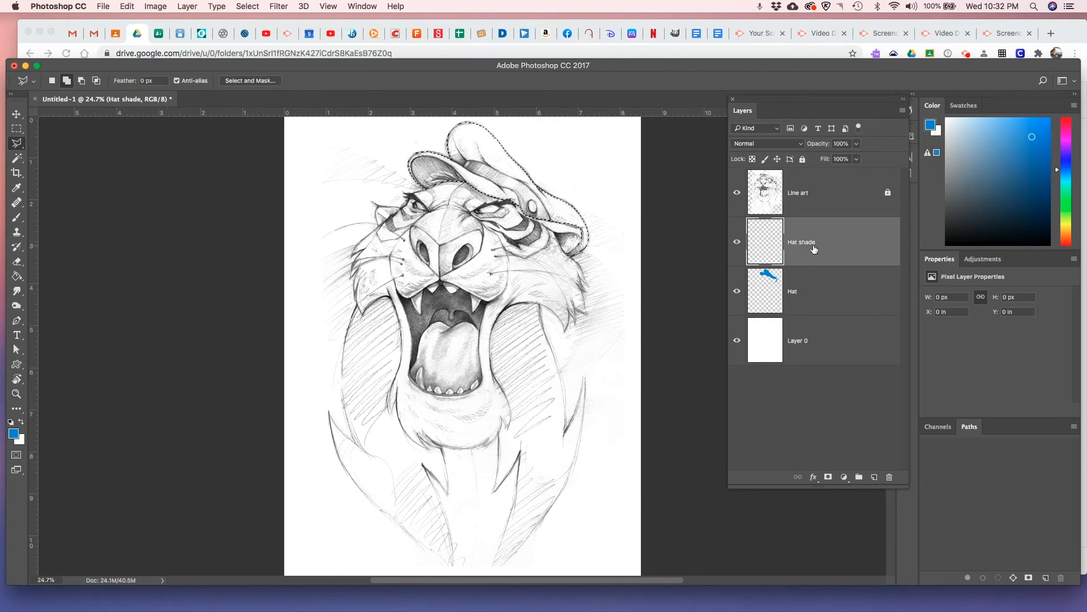
# Set the foreground color to a darker shade of the hat's blue
pyautogui.click(14, 433)
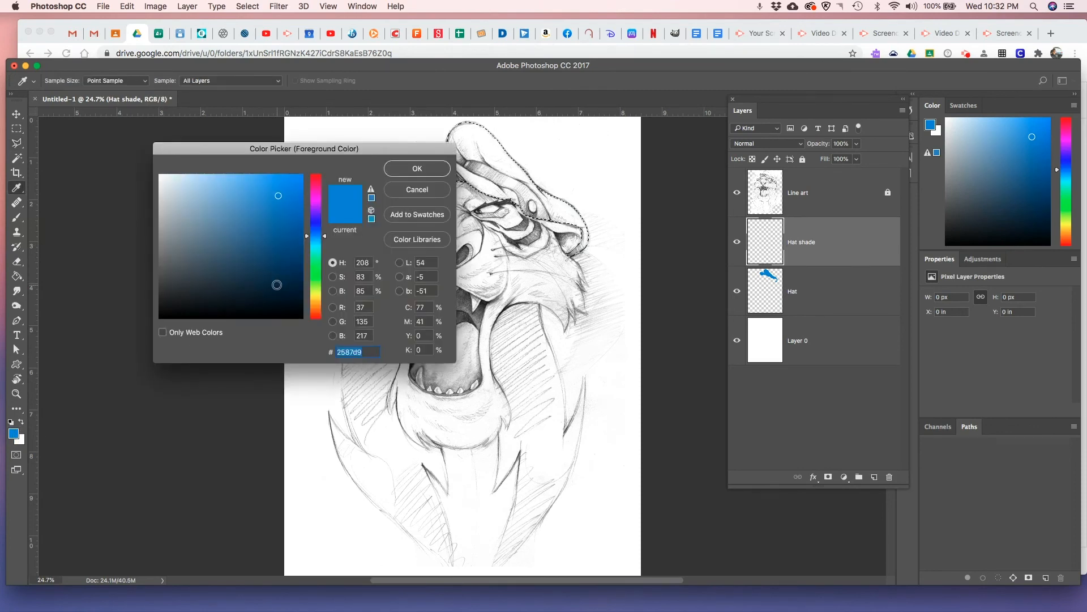
pyautogui.click(279, 237)
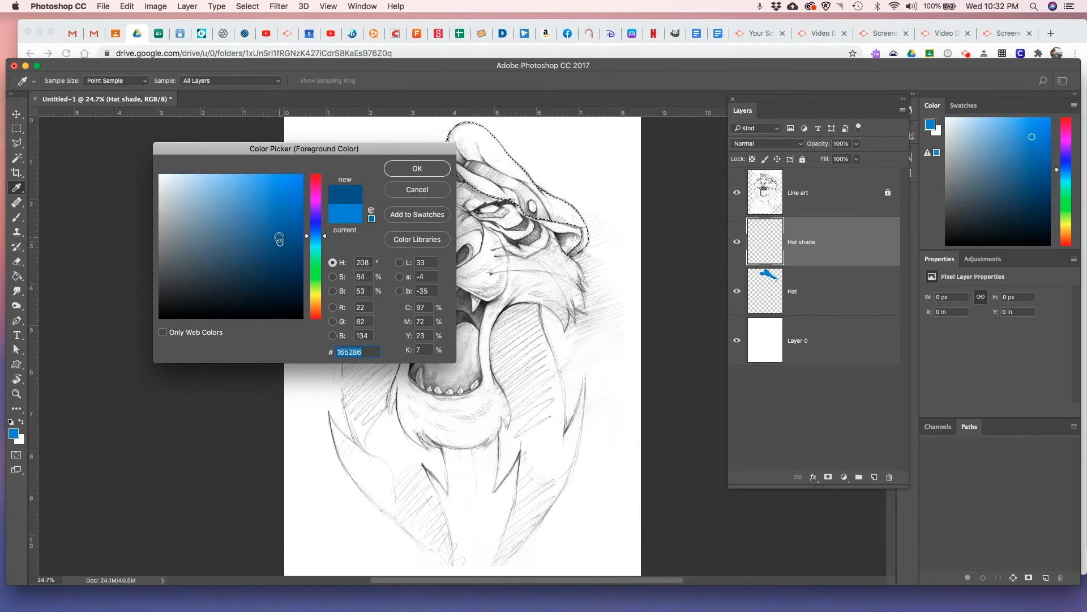
pyautogui.click(292, 235)
pyautogui.click(417, 168)
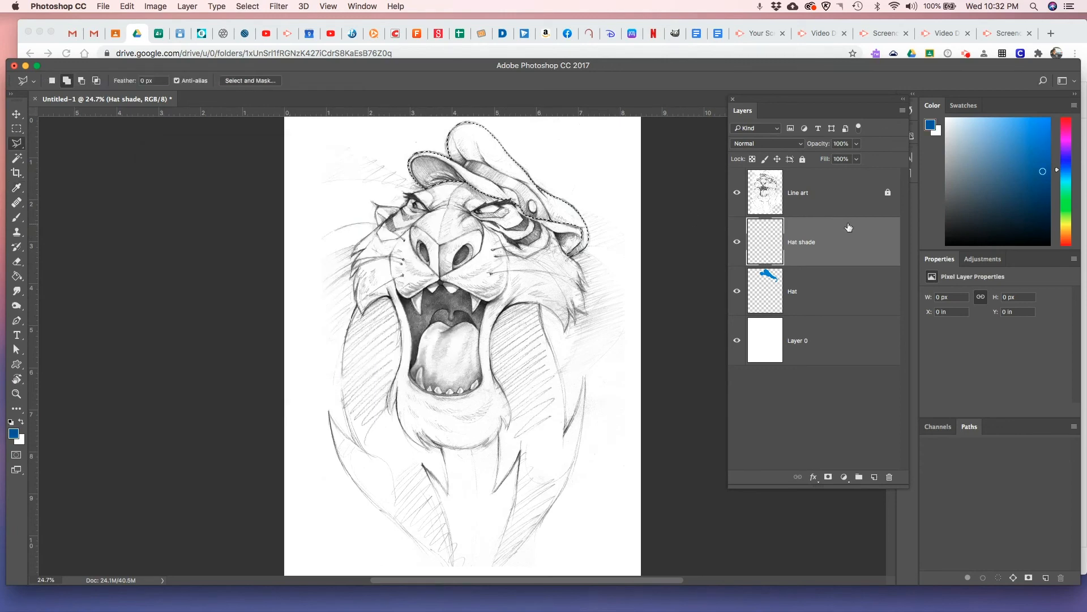
# Unlock the Line art layer, set its blend mode to Multiply and lock it again
pyautogui.click(832, 201)
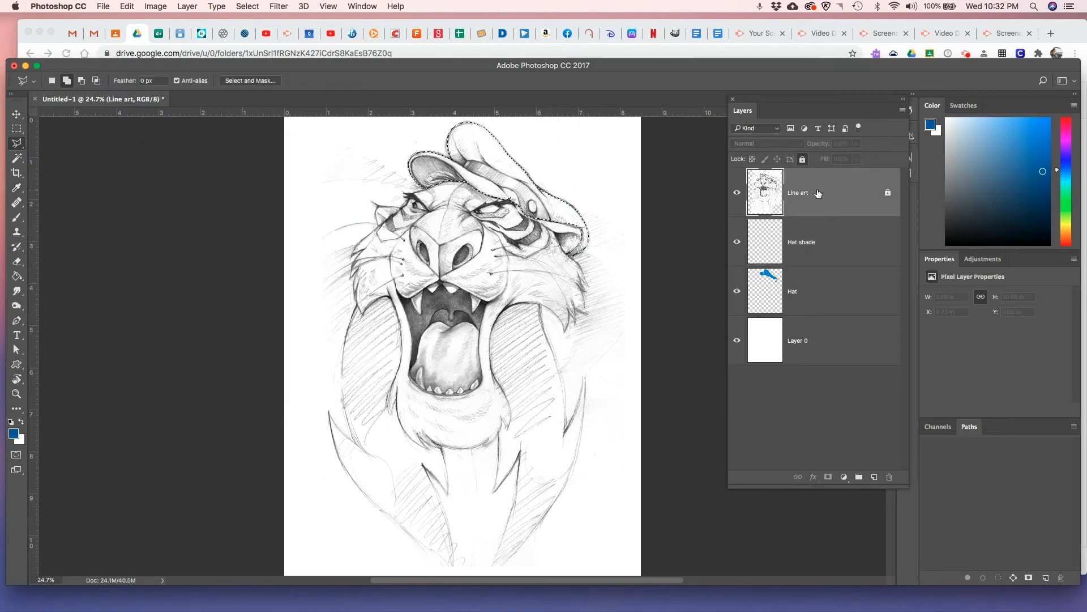
pyautogui.click(886, 194)
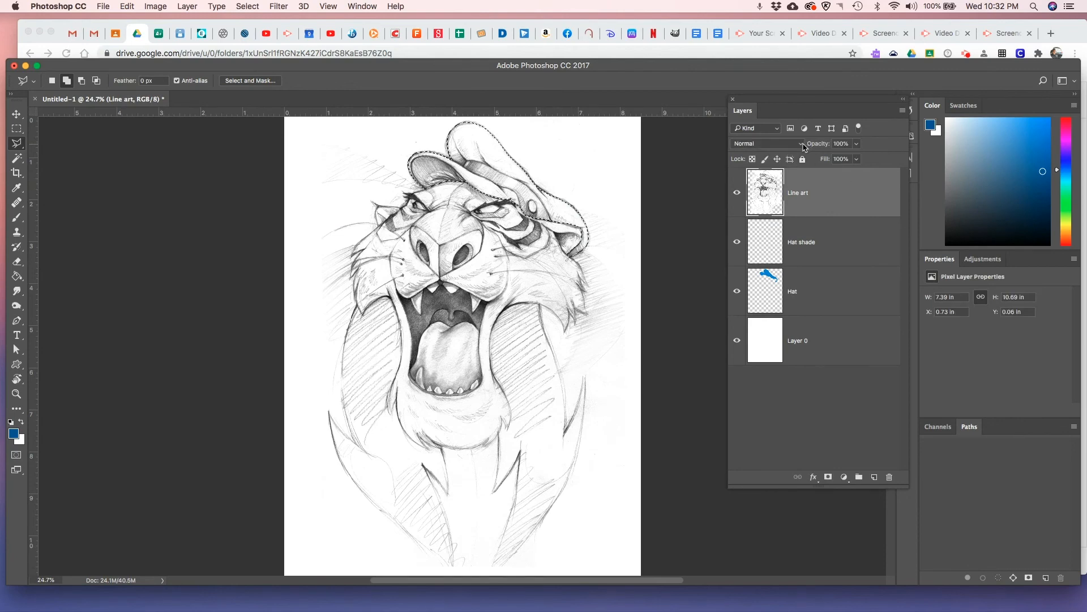
pyautogui.click(802, 144)
pyautogui.click(778, 175)
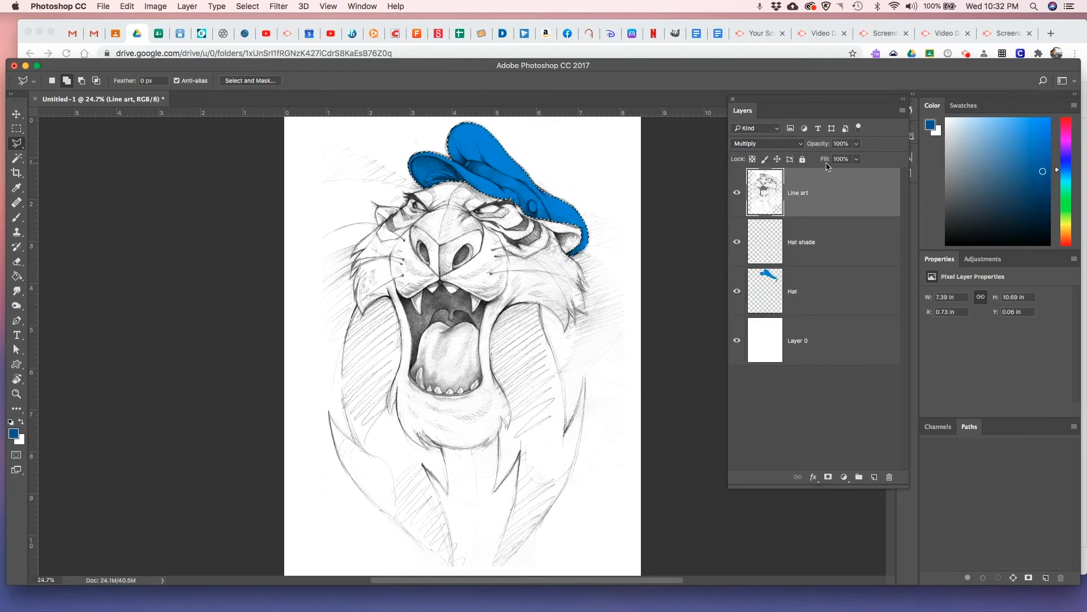
pyautogui.click(803, 160)
# Set up a soft round brush at 52% opacity for painting on the Hat shade layer
pyautogui.click(835, 242)
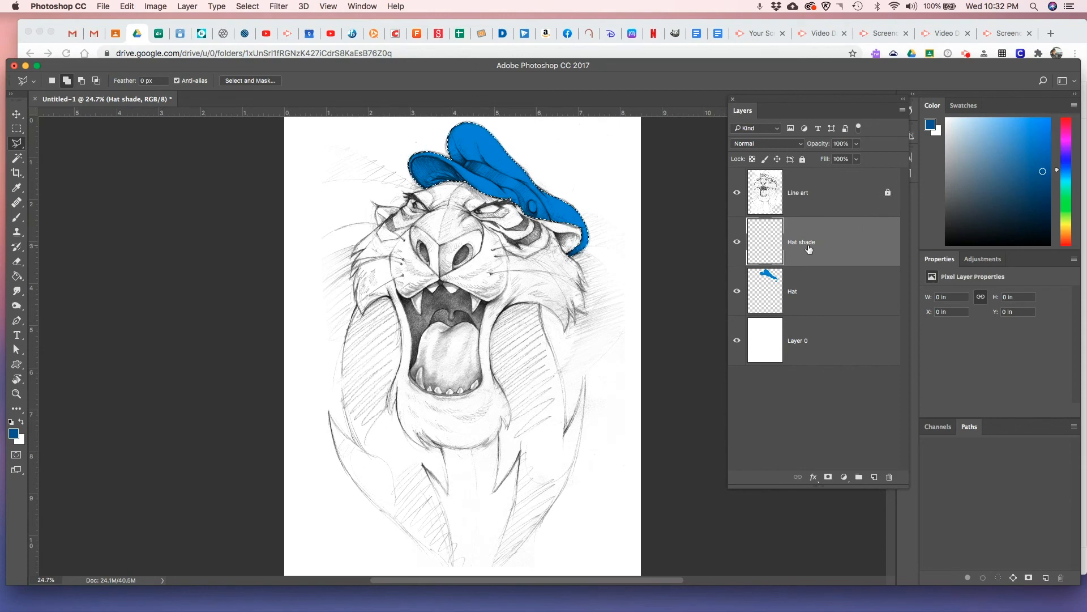
pyautogui.click(17, 221)
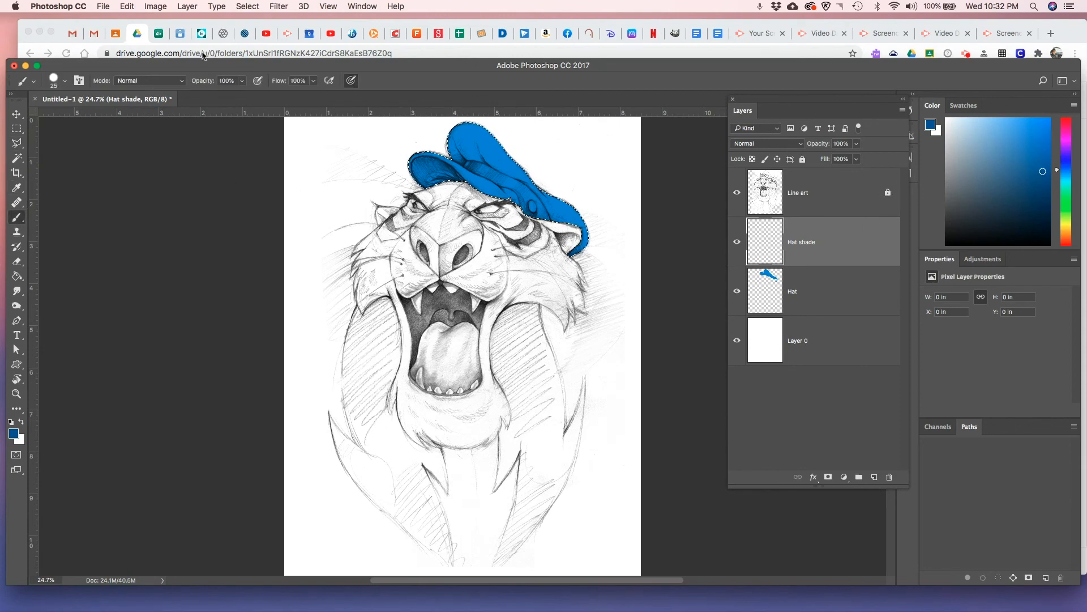
pyautogui.click(243, 84)
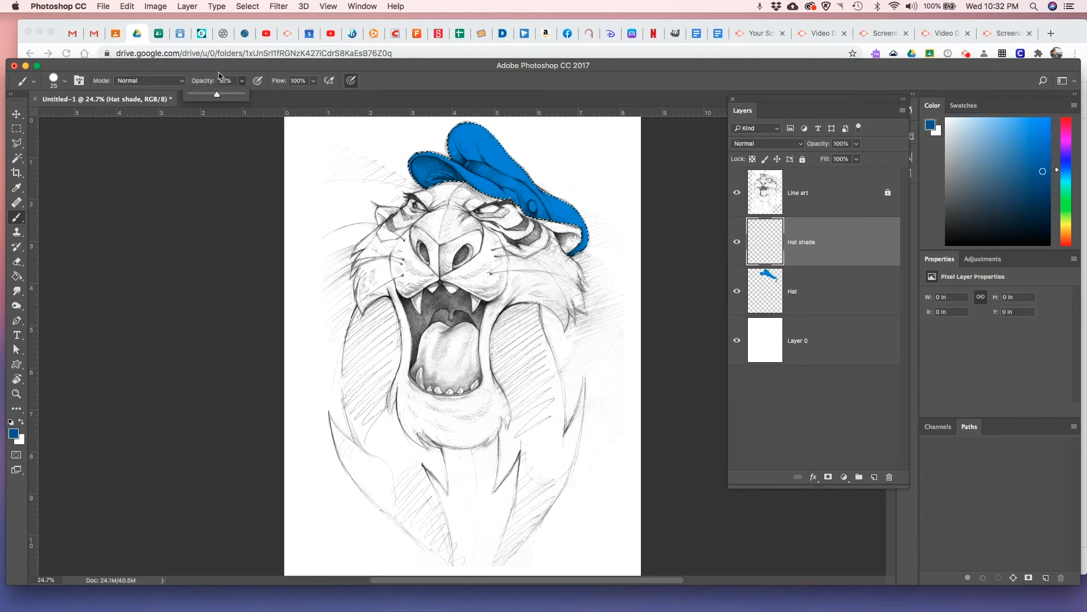
pyautogui.click(65, 81)
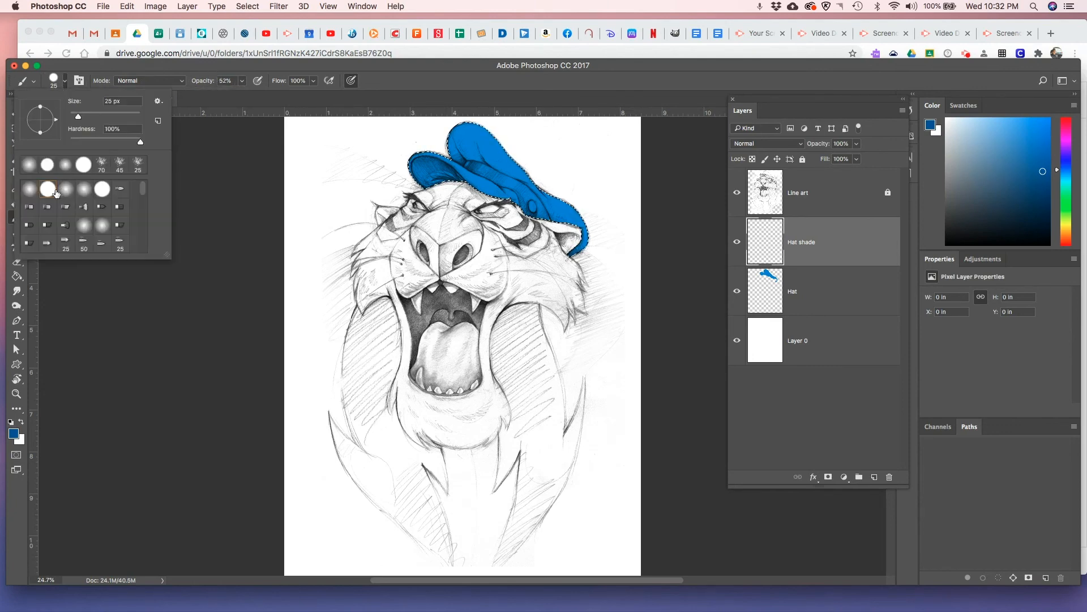
pyautogui.click(30, 189)
pyautogui.click(420, 65)
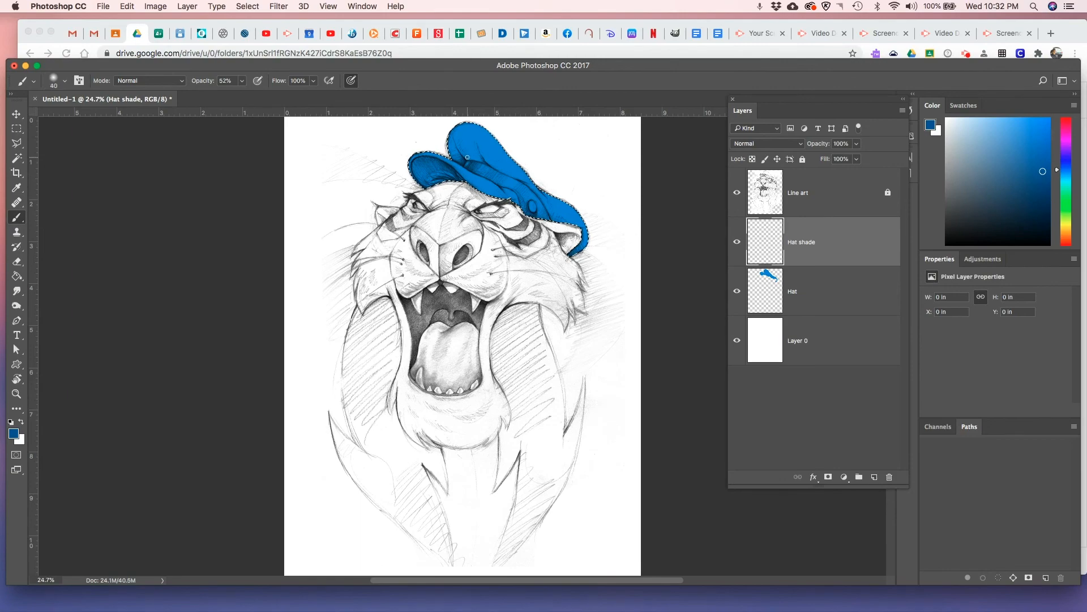
# Paint dark blue shading inside the hat's brim with a 150 px brush and on its band with a 60 px brush
pyautogui.press(']')
pyautogui.press(']')
pyautogui.scroll(5, 435, 180)
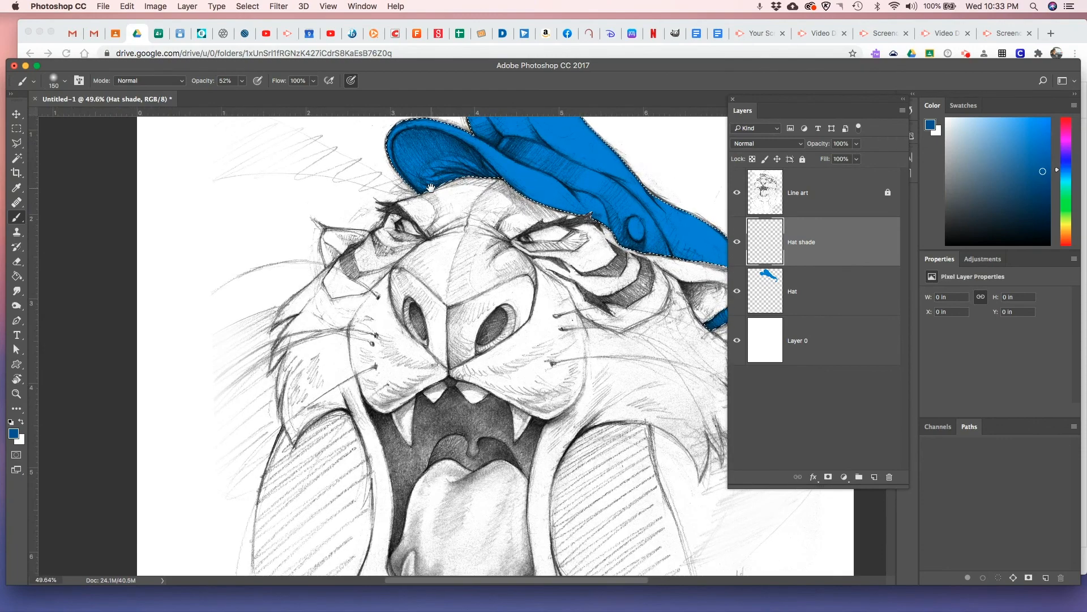
pyautogui.moveTo(431, 188)
pyautogui.mouseDown()
pyautogui.moveTo(399, 285)
pyautogui.moveTo(380, 291)
pyautogui.mouseUp()
pyautogui.moveTo(423, 264); pyautogui.dragTo(352, 250)
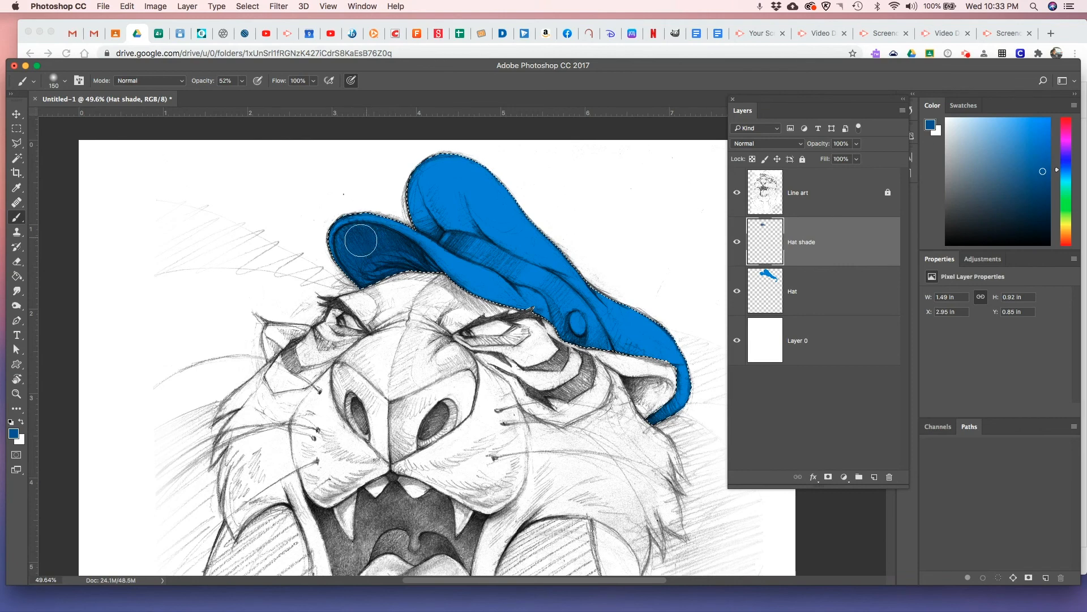
pyautogui.press('[')
pyautogui.press('[')
pyautogui.press('[')
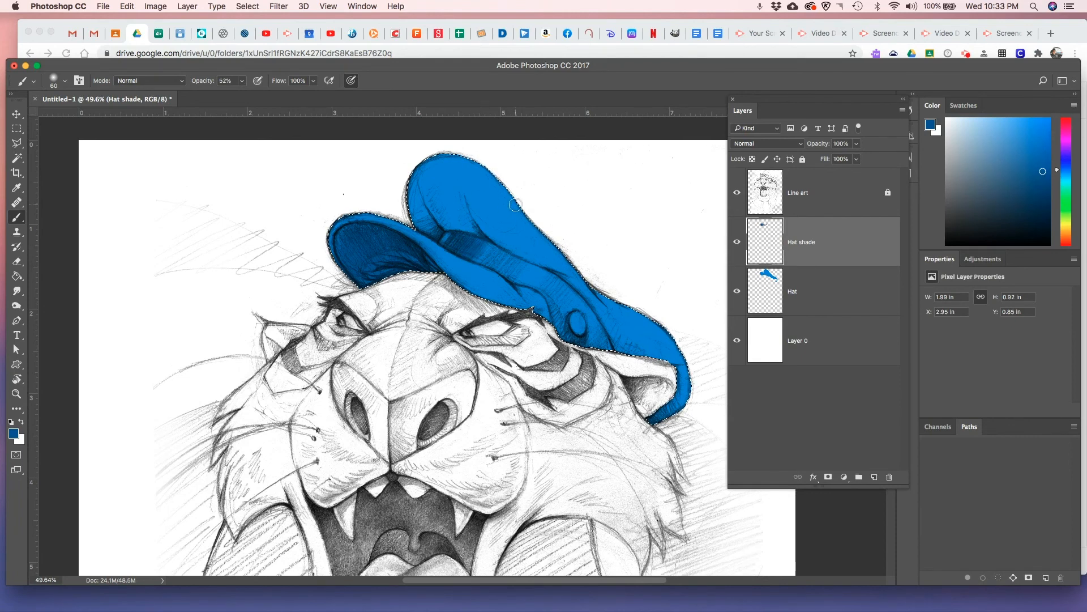
# Shade the hat's upper edge and its side toward the ear with a 150 px brush
pyautogui.press(']')
pyautogui.press(']')
pyautogui.press(']')
pyautogui.press(']')
pyautogui.press(']')
pyautogui.press(']')
pyautogui.moveTo(440, 155)
pyautogui.mouseDown()
pyautogui.moveTo(405, 170)
pyautogui.moveTo(481, 181)
pyautogui.moveTo(575, 244)
pyautogui.moveTo(519, 192)
pyautogui.moveTo(547, 224)
pyautogui.mouseUp()
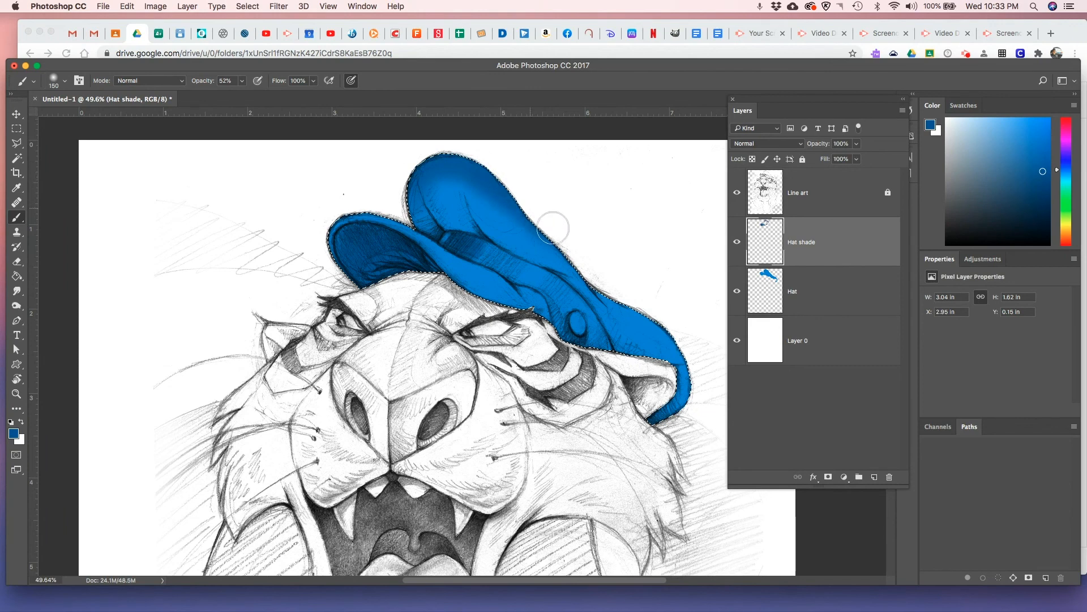
pyautogui.moveTo(617, 291)
pyautogui.mouseDown()
pyautogui.moveTo(658, 318)
pyautogui.moveTo(608, 288)
pyautogui.moveTo(674, 332)
pyautogui.moveTo(593, 285)
pyautogui.moveTo(686, 338)
pyautogui.moveTo(697, 383)
pyautogui.moveTo(650, 315)
pyautogui.mouseUp()
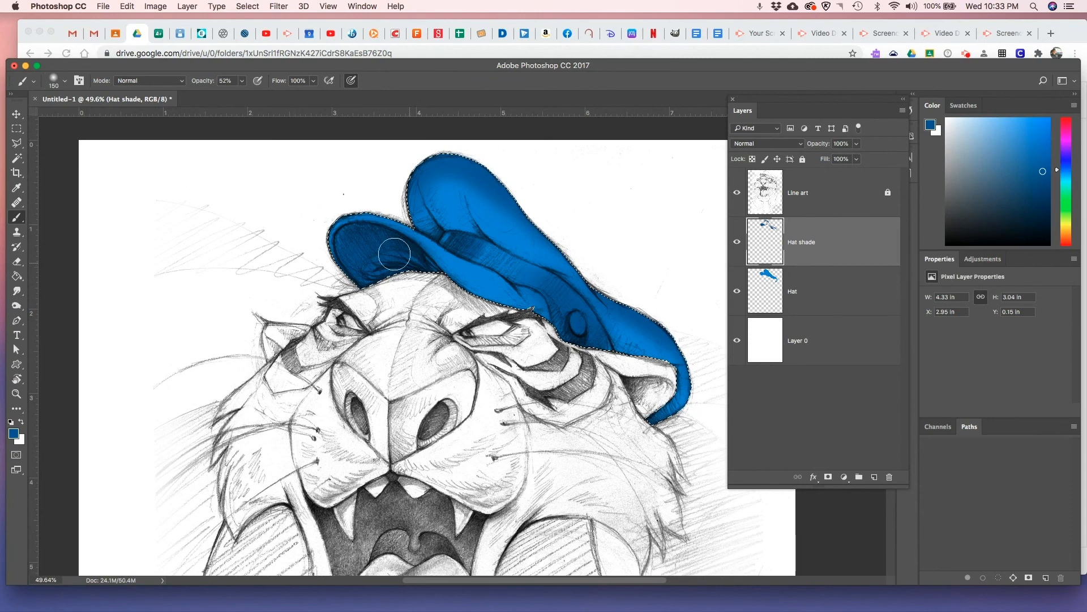
# Hide the Hat layer and set up a 60 px Eraser for the Hat shade layer
pyautogui.click(736, 294)
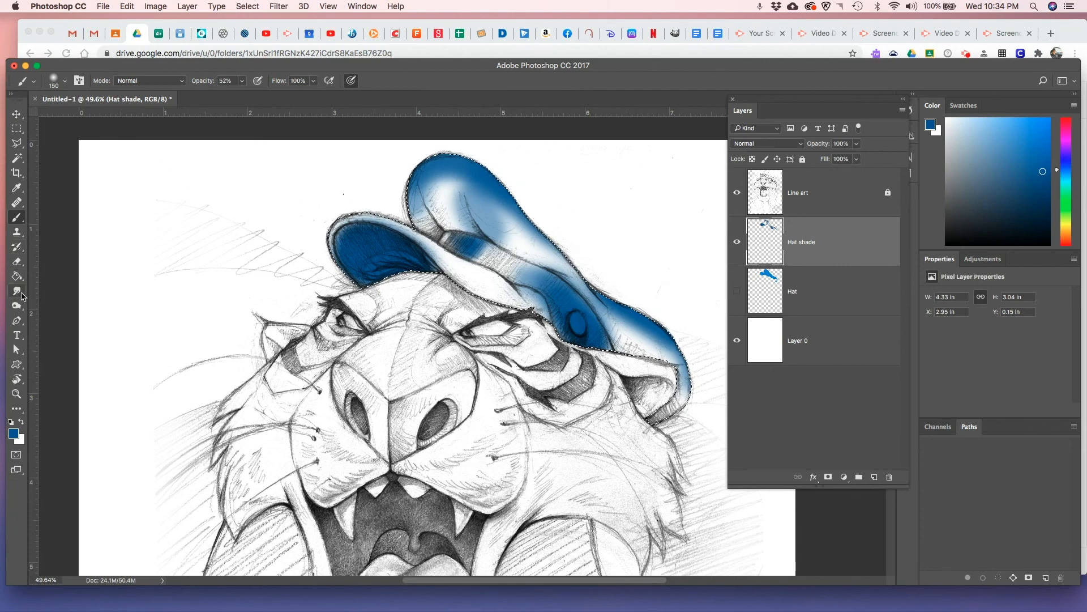
pyautogui.click(24, 265)
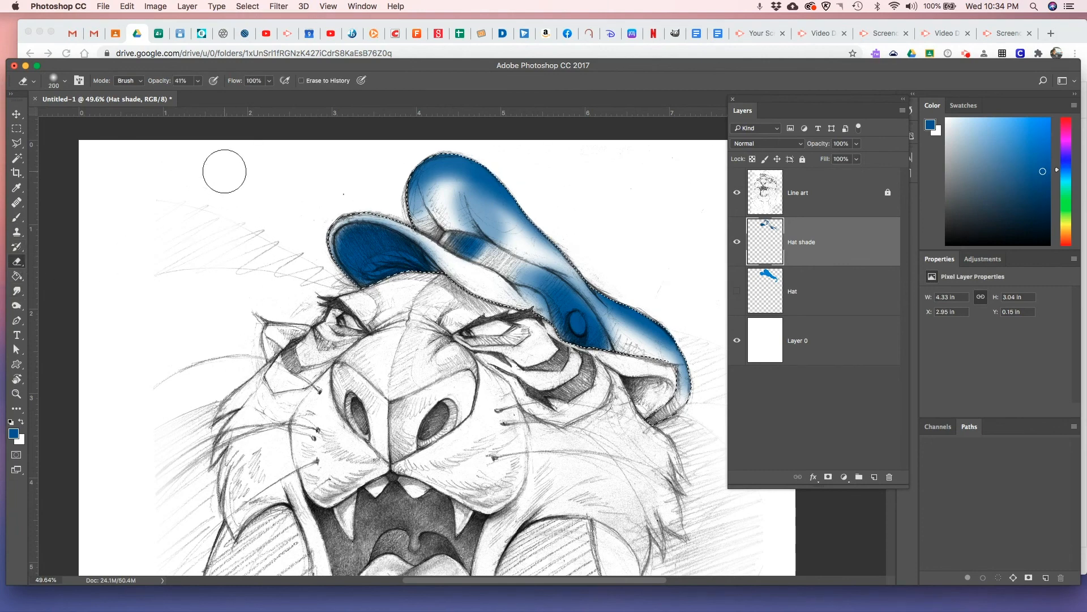
pyautogui.press('[')
pyautogui.press('[')
pyautogui.press('[')
pyautogui.press('[')
pyautogui.press('[')
pyautogui.press('[')
pyautogui.press('[')
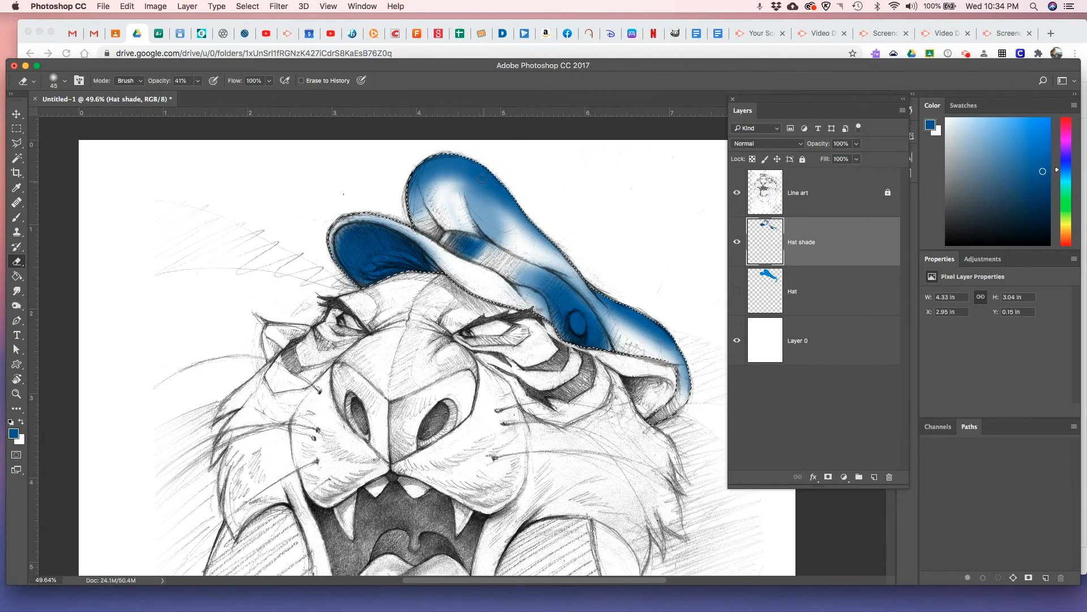
pyautogui.press(']')
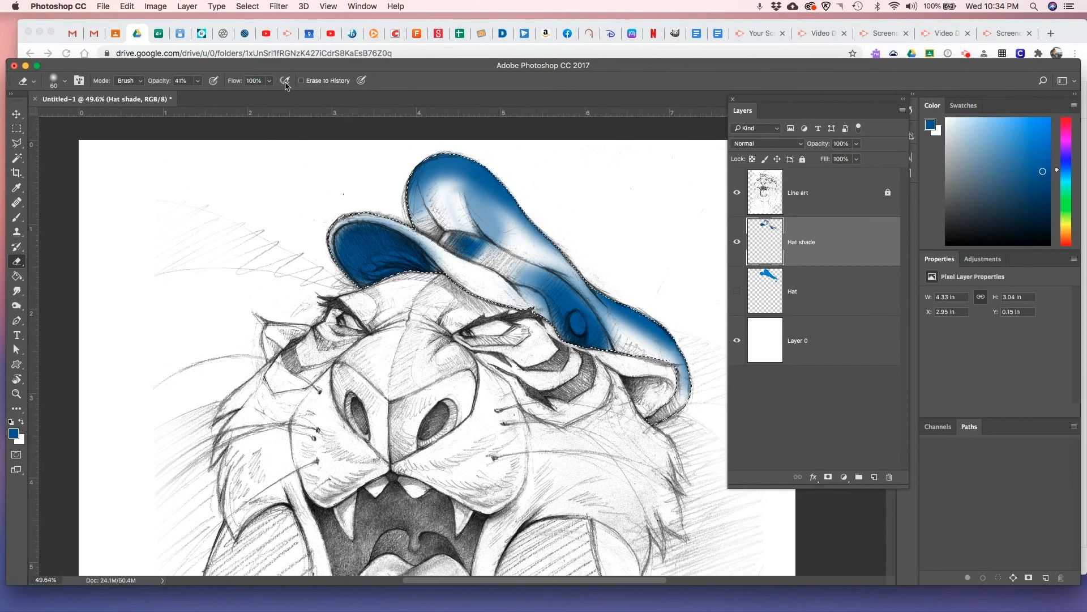
# Lower the Eraser opacity to 18% and erase highlights in the shading on the hat's crown and button
pyautogui.click(198, 81)
pyautogui.moveTo(197, 95); pyautogui.dragTo(185, 95)
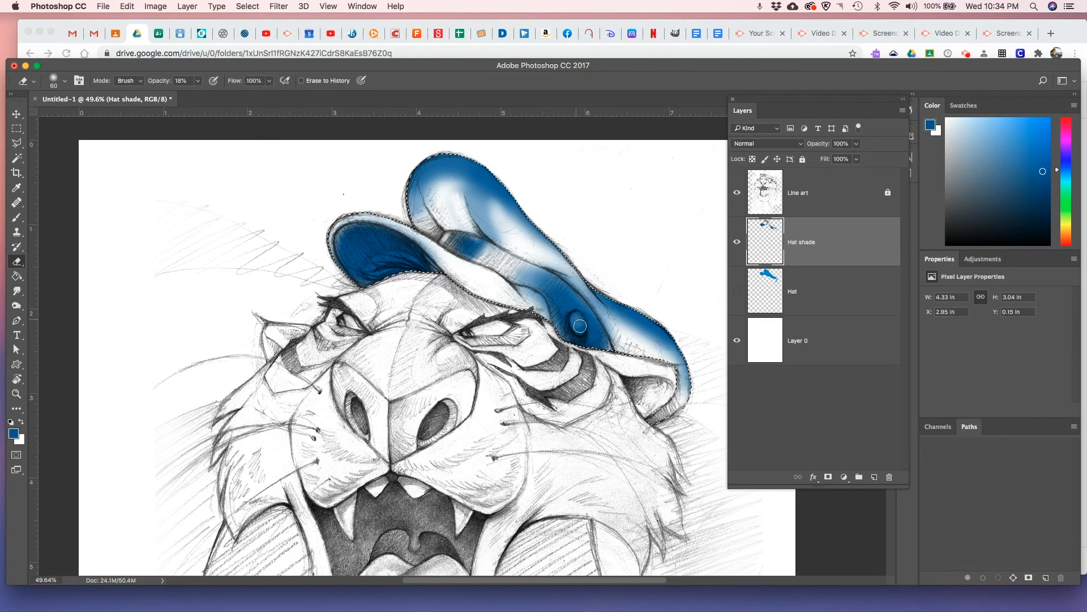
pyautogui.moveTo(578, 324); pyautogui.dragTo(578, 325)
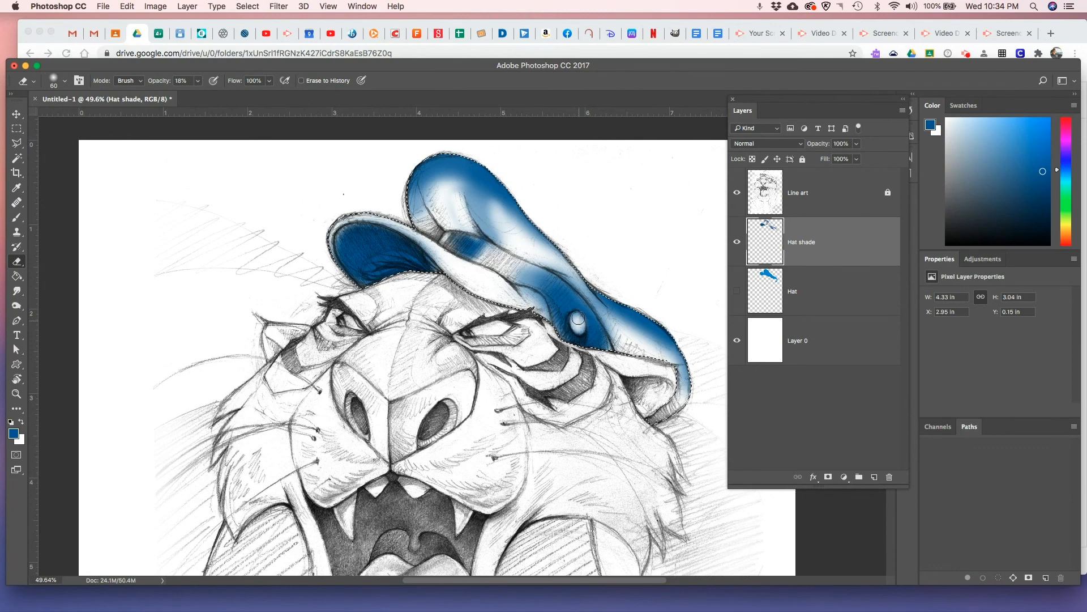
pyautogui.moveTo(579, 317)
pyautogui.mouseDown()
pyautogui.moveTo(607, 324)
pyautogui.moveTo(580, 327)
pyautogui.mouseUp()
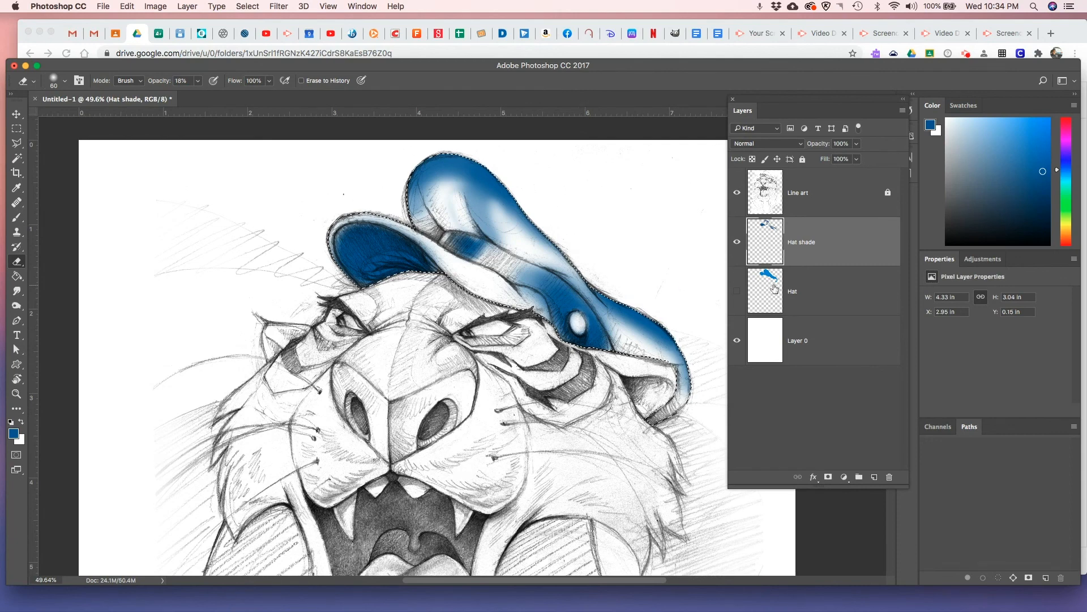
# Show the Hat layer again, erase a highlight on its button and clear the selection
pyautogui.click(737, 290)
pyautogui.click(816, 294)
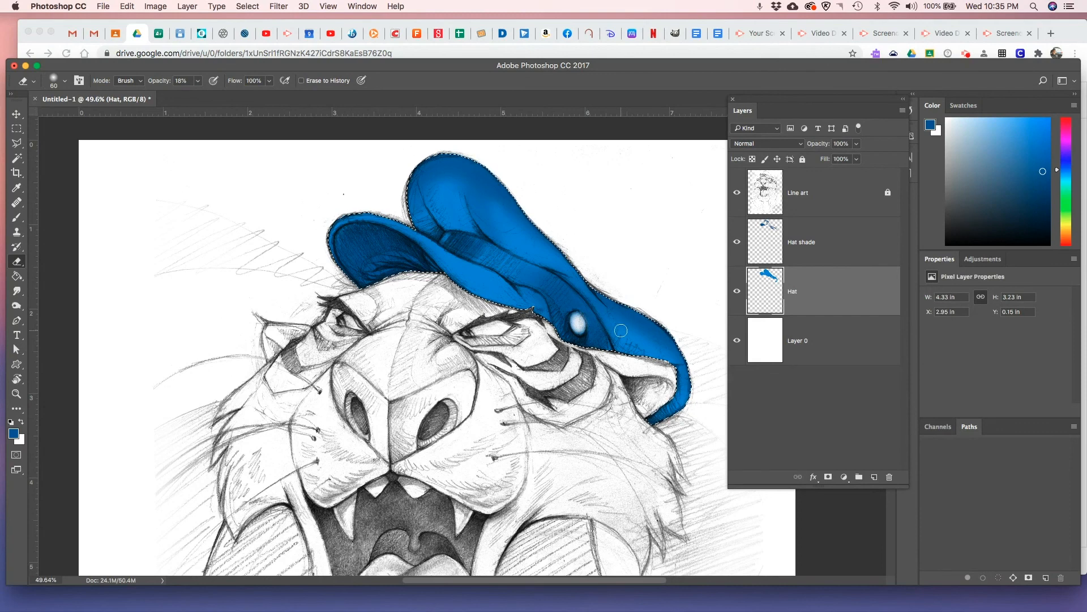
pyautogui.press('super+minus')
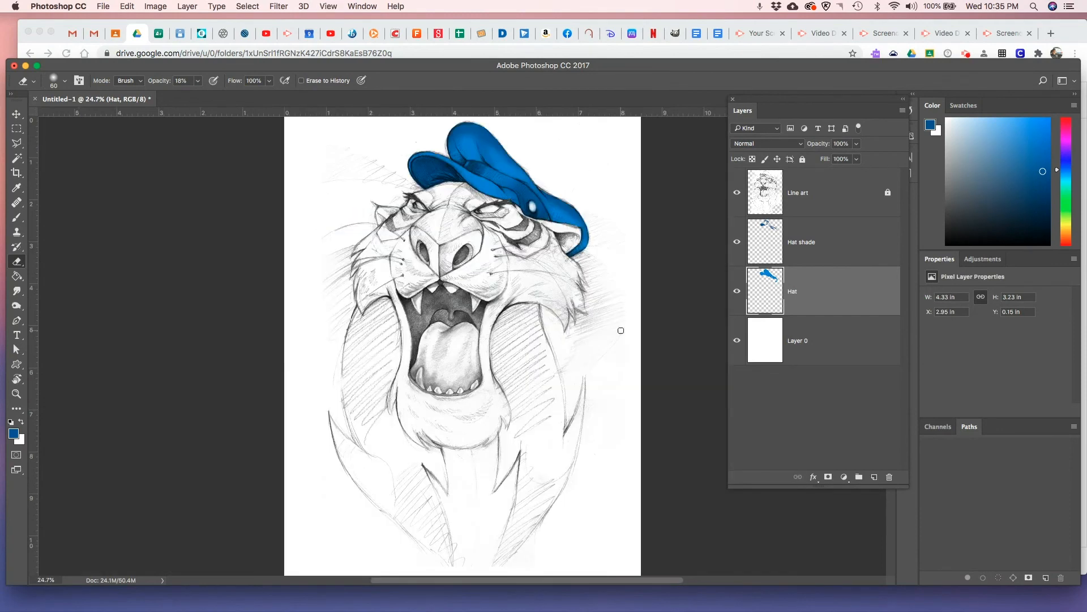